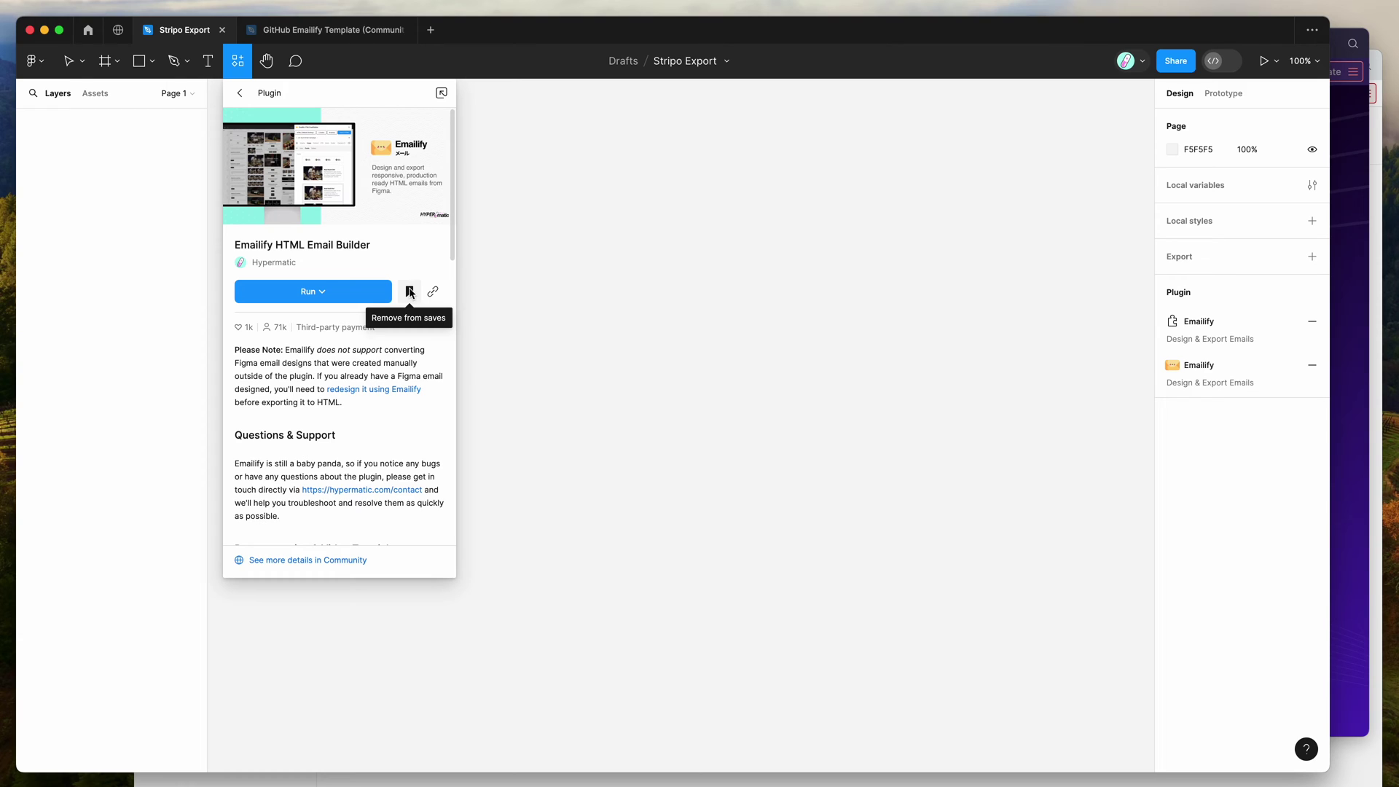
Close the Emailify HTML Email Builder details panel to reveal the blank Stripo Export canvas
left_click(510, 142)
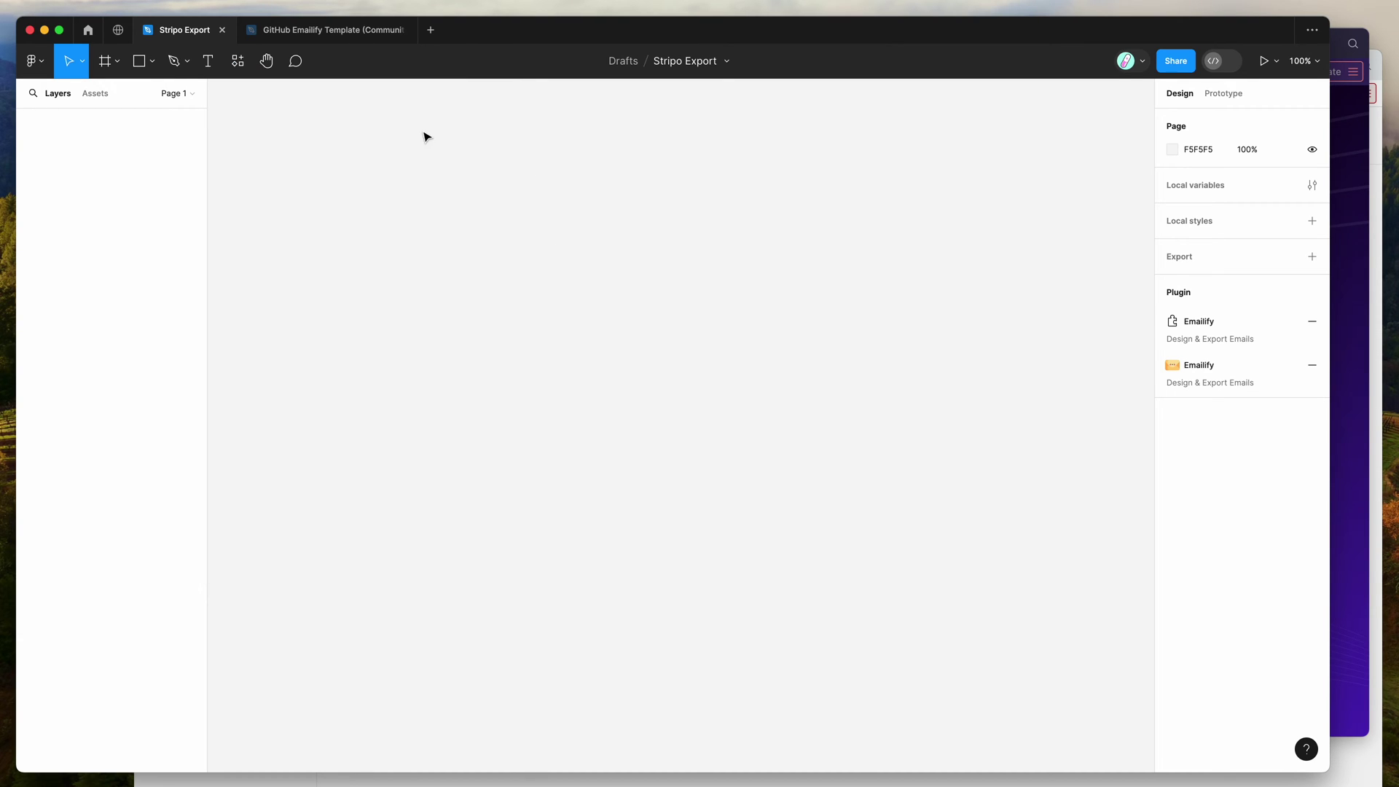
Launch the Emailify HTML Email Builder plugin from the canvas's saved plugins
right_click(421, 135)
mouse_move(463, 258)
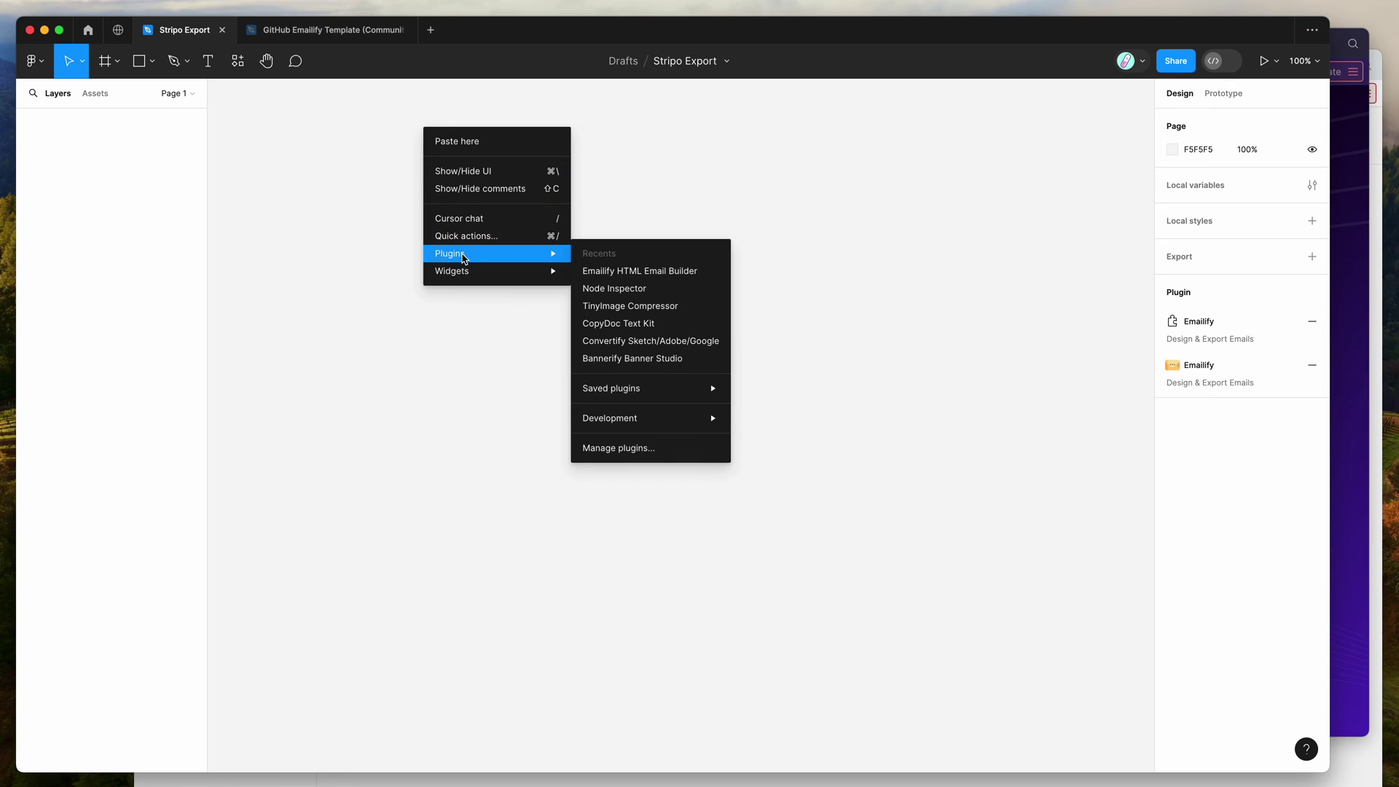
mouse_move(641, 388)
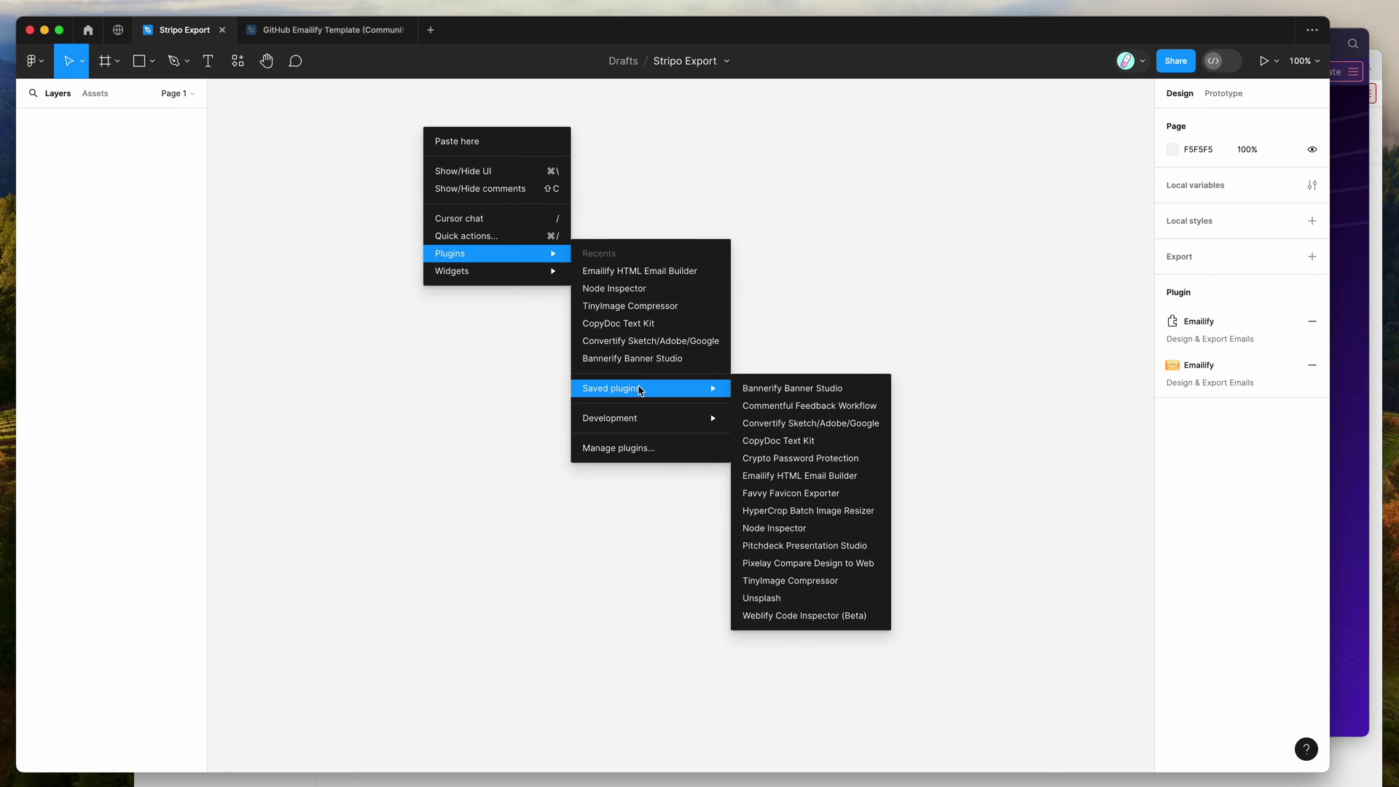
left_click(805, 478)
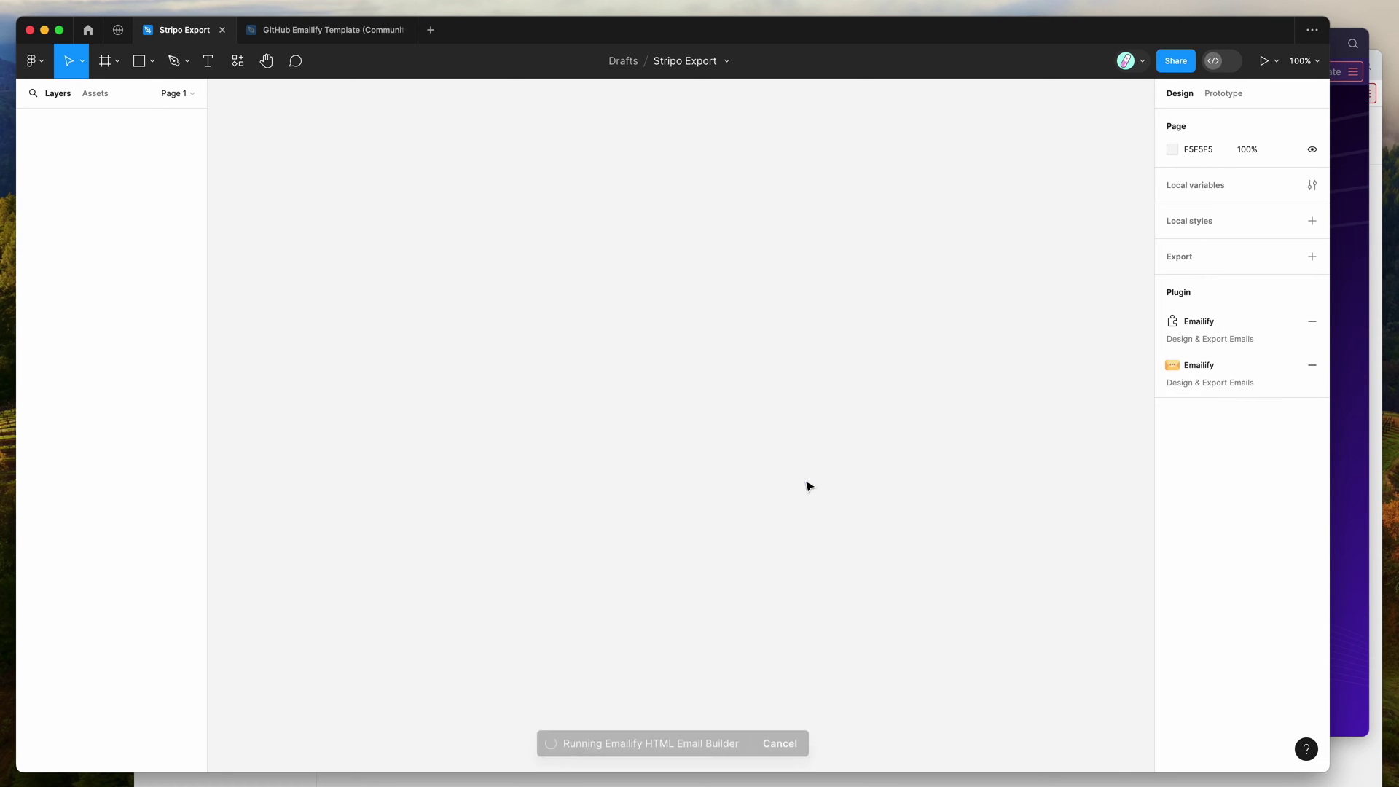
left_click_drag(984, 277, 451, 150)
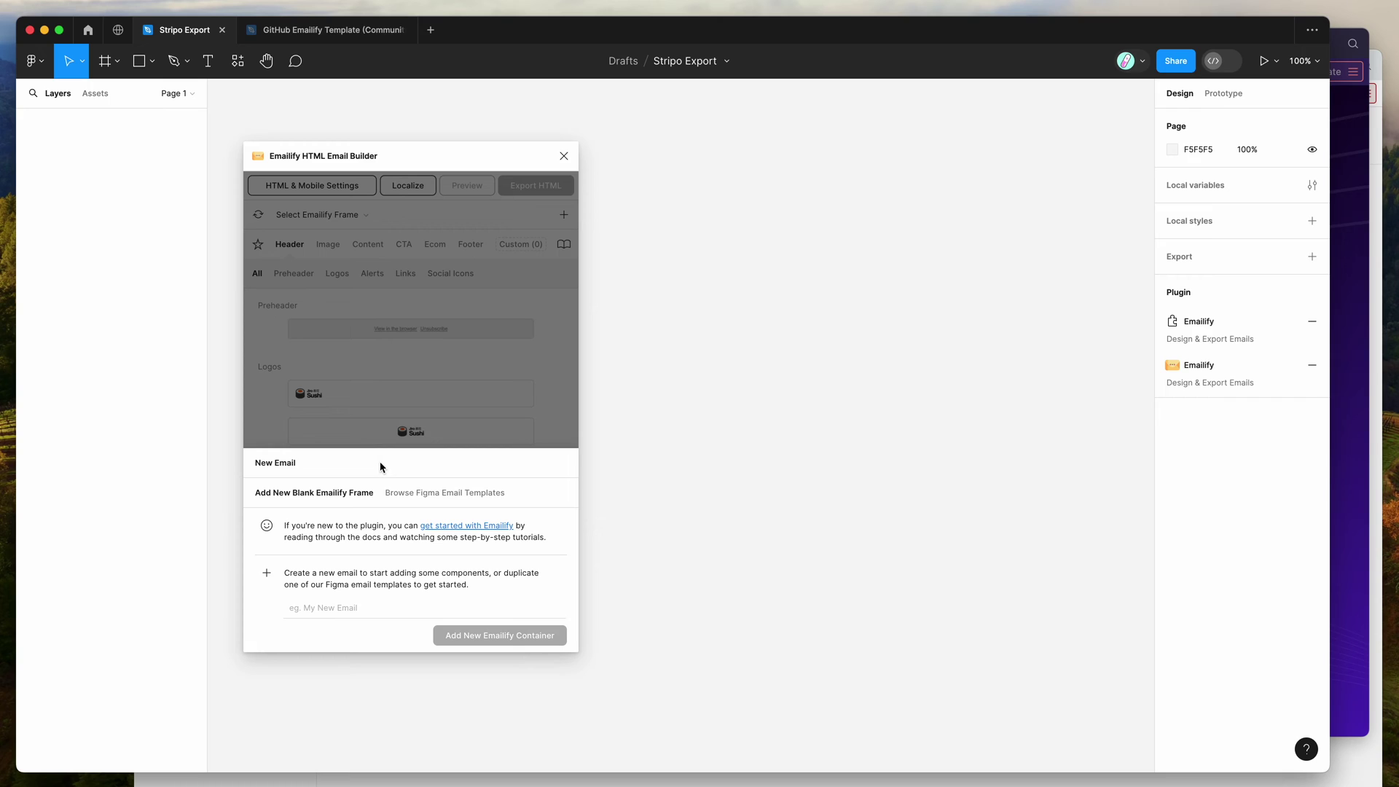
Create a new Emailify email container named 'Test Template from Figma'
left_click(351, 609)
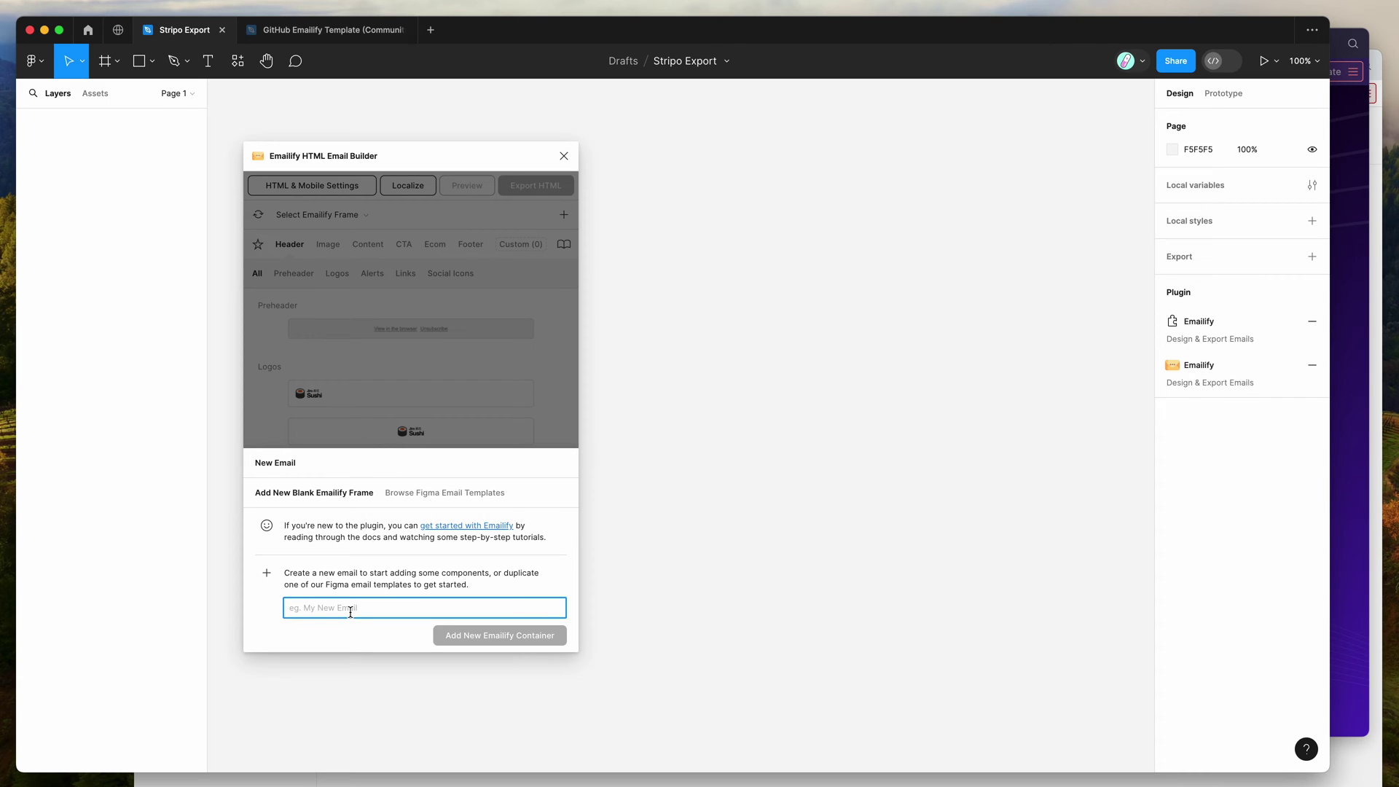
type("Test Template from Figma")
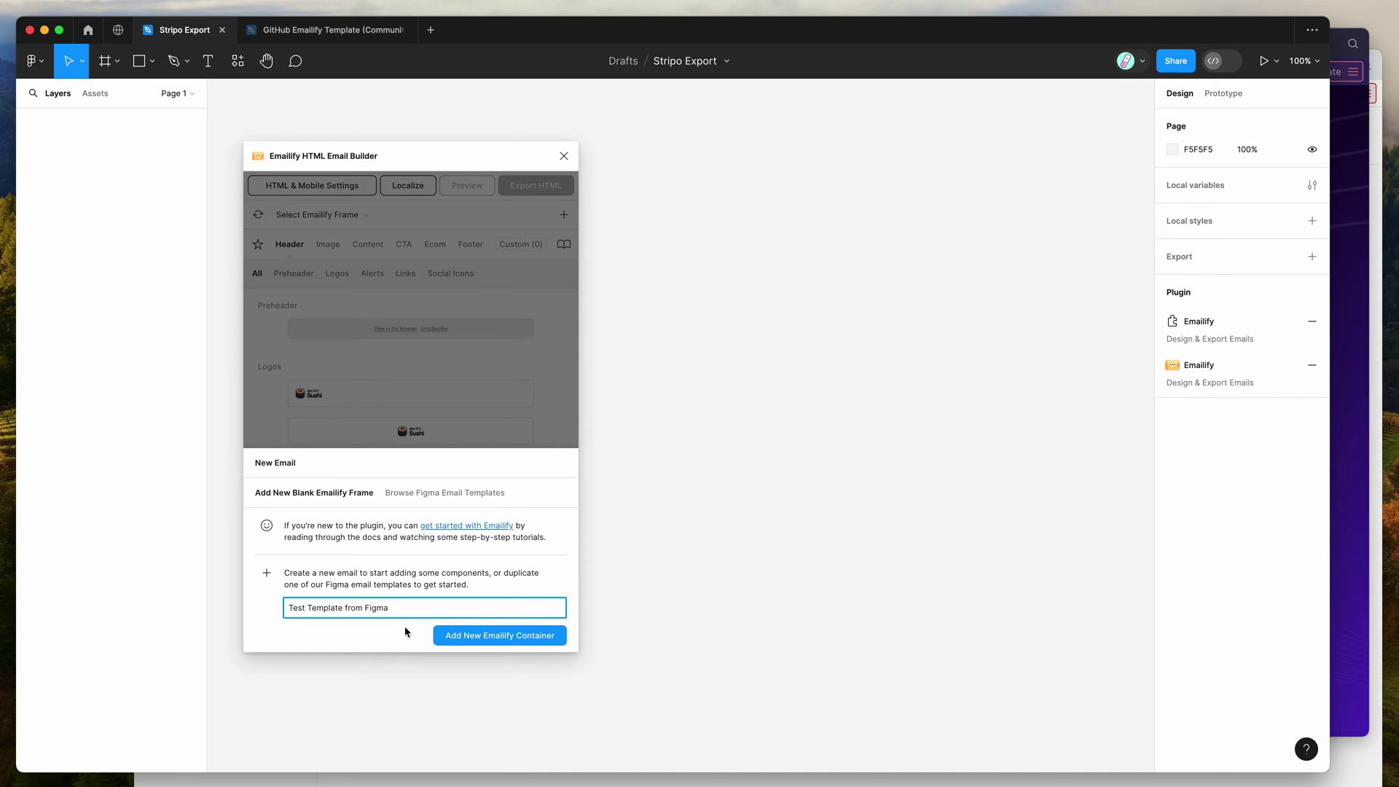
left_click(489, 641)
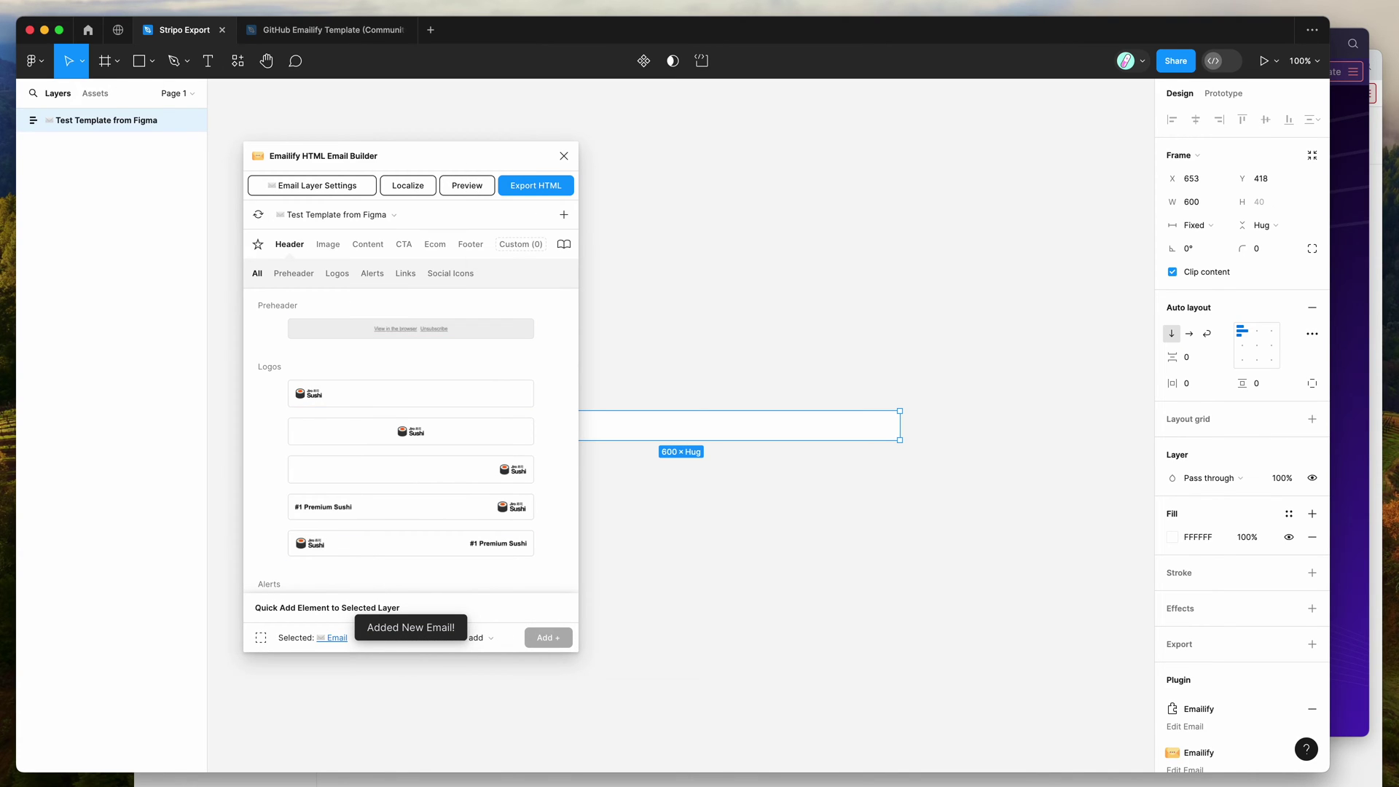
left_click_drag(470, 160, 449, 147)
Add the centred Sushi logo and a heading-with-paragraph block to the email
scroll(706, 257, "left", 3)
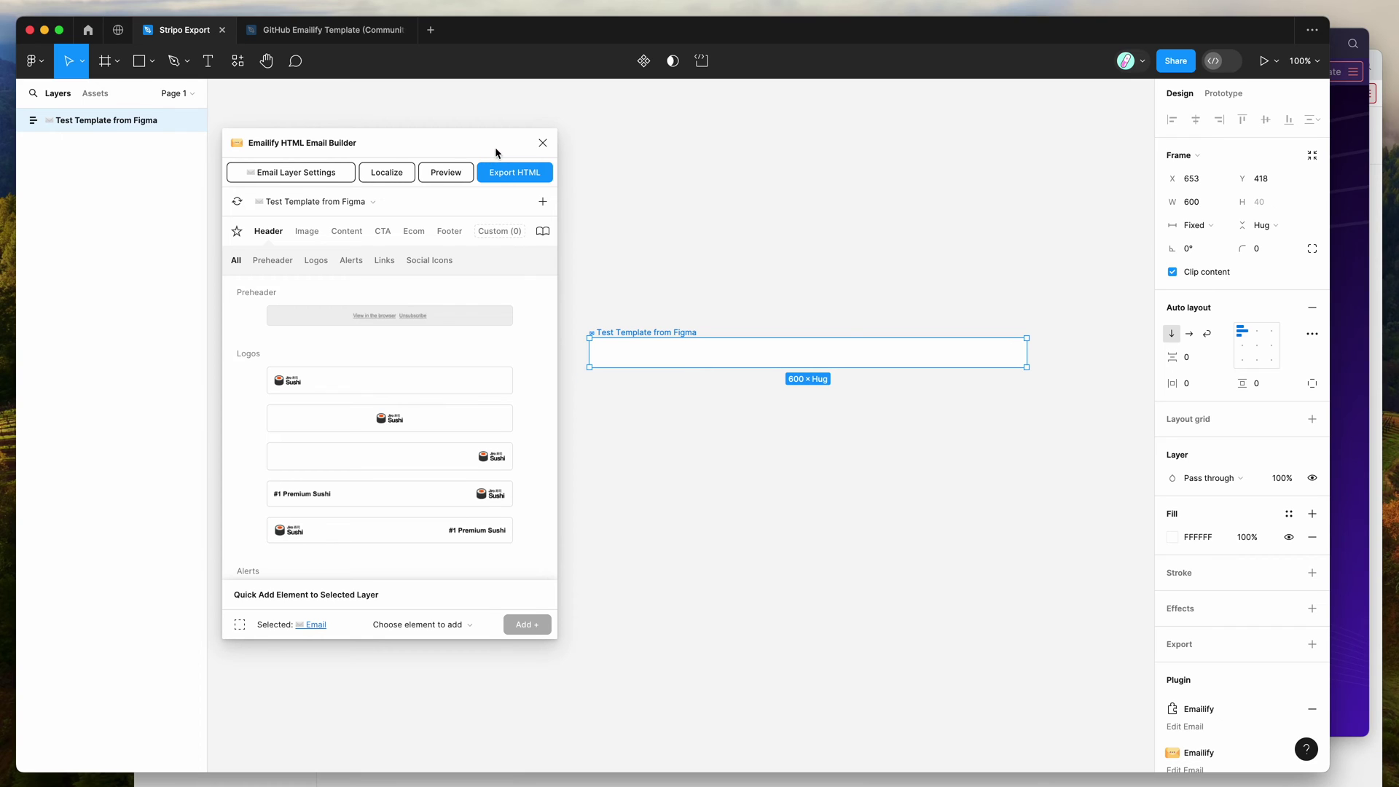
left_click_drag(496, 152, 501, 139)
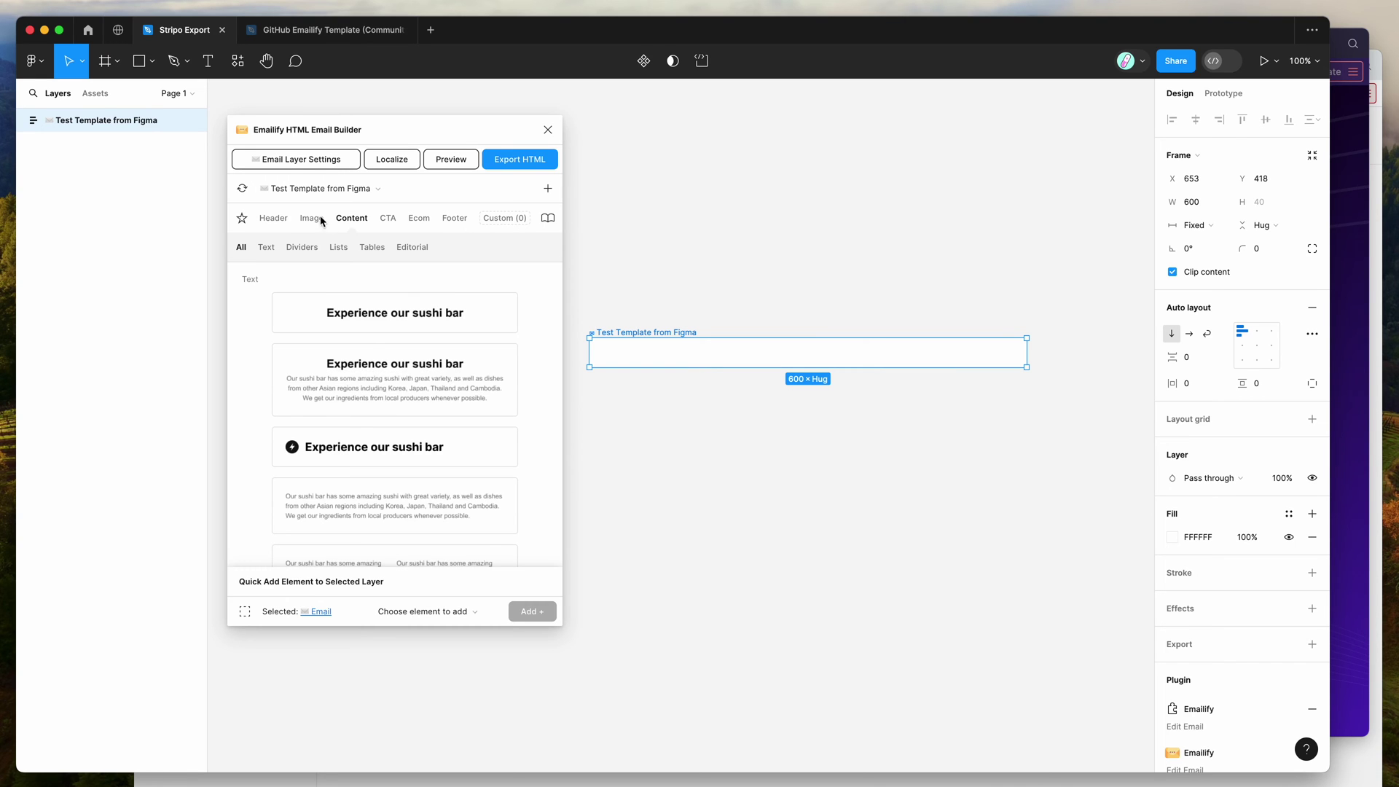
scroll(407, 294, "down", 2)
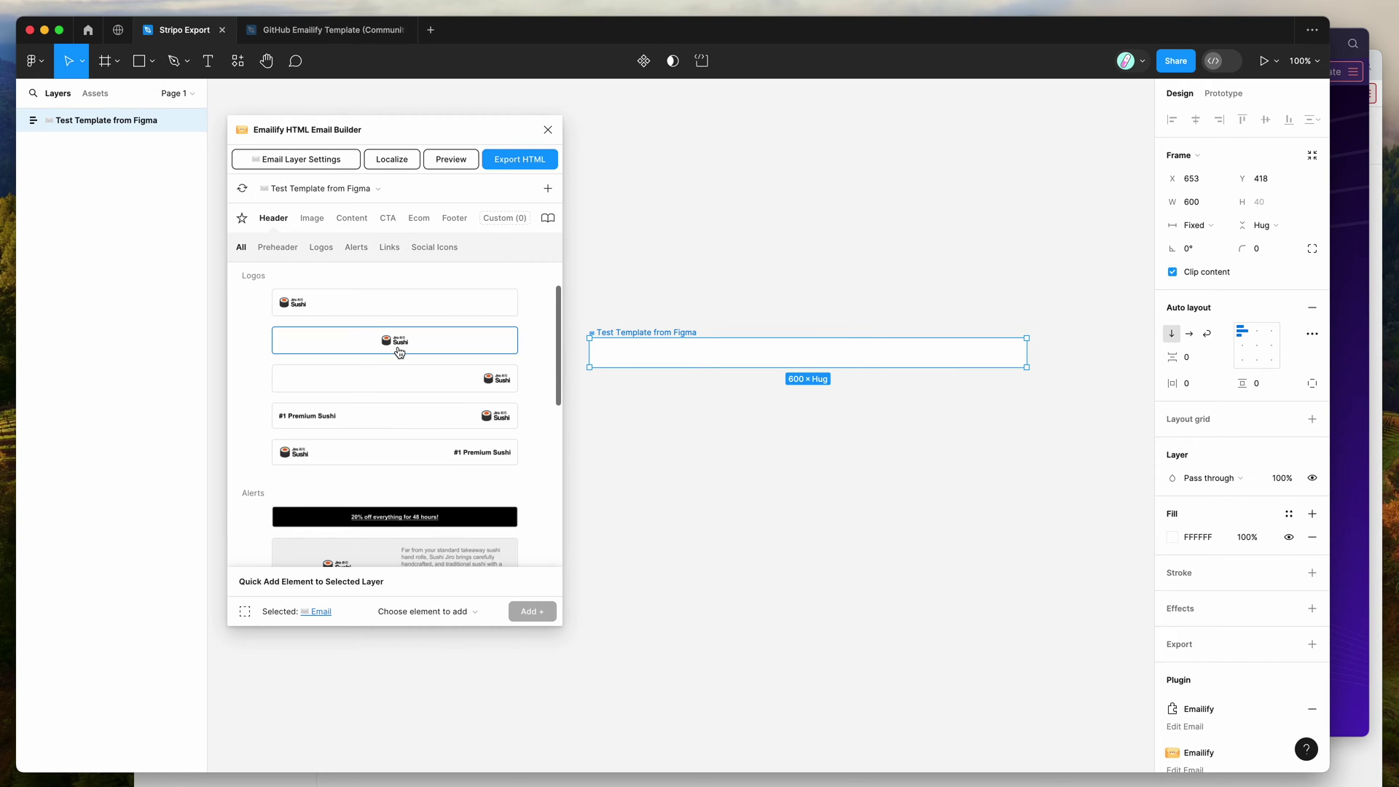
left_click(396, 344)
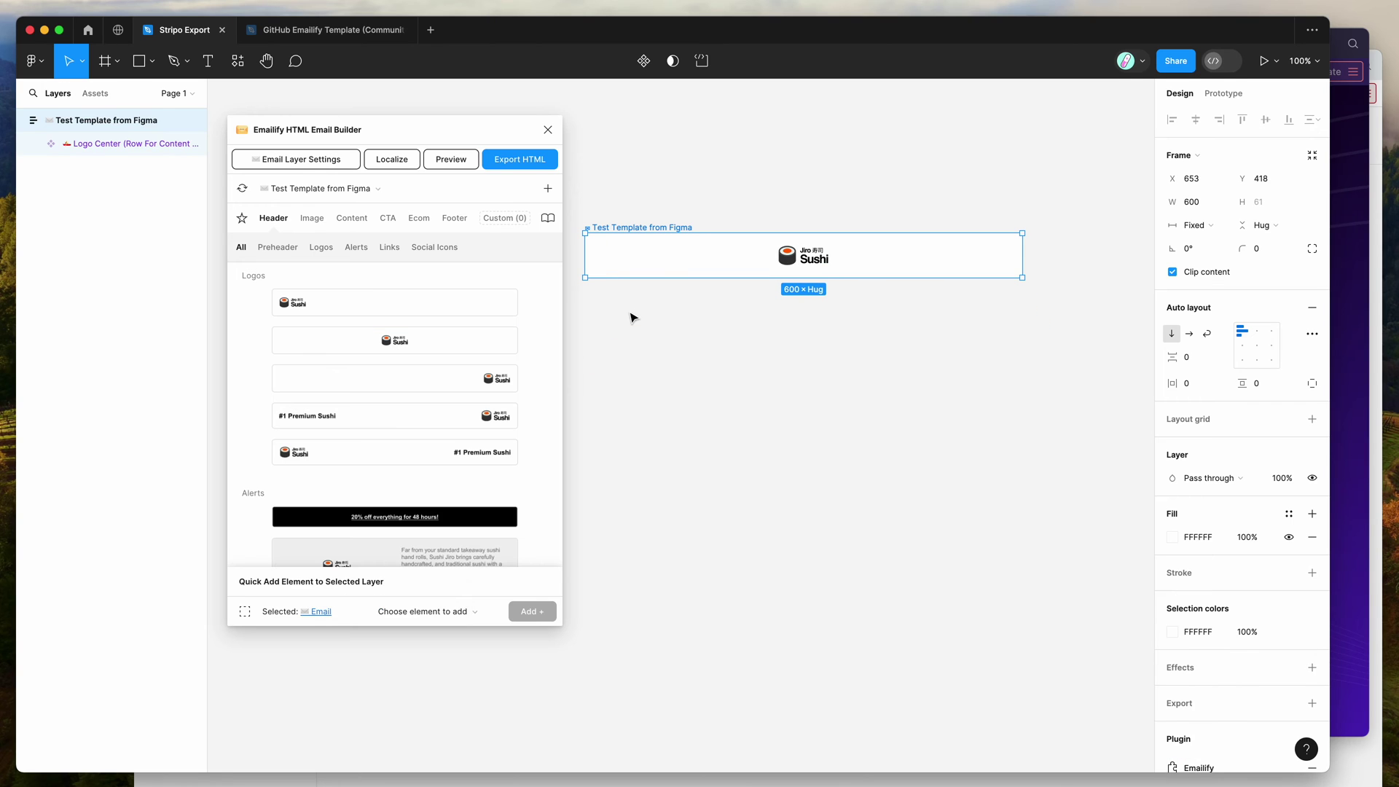
mouse_move(351, 218)
scroll(372, 363, "down", 1)
left_click(372, 362)
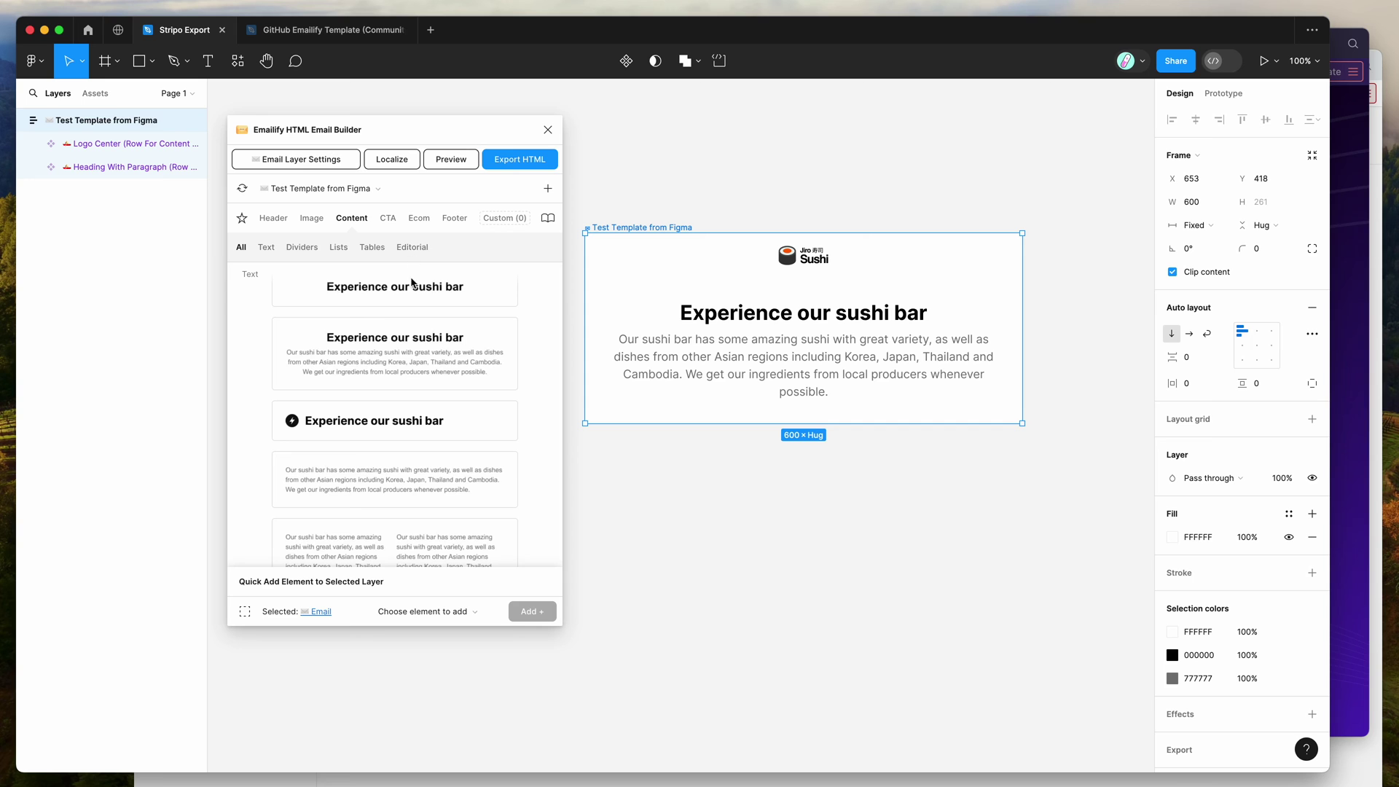
Add the Head Sushi Chef image-and-text split row and inspect its layers
left_click(312, 218)
scroll(367, 378, "down", 5)
scroll(367, 378, "down", 2)
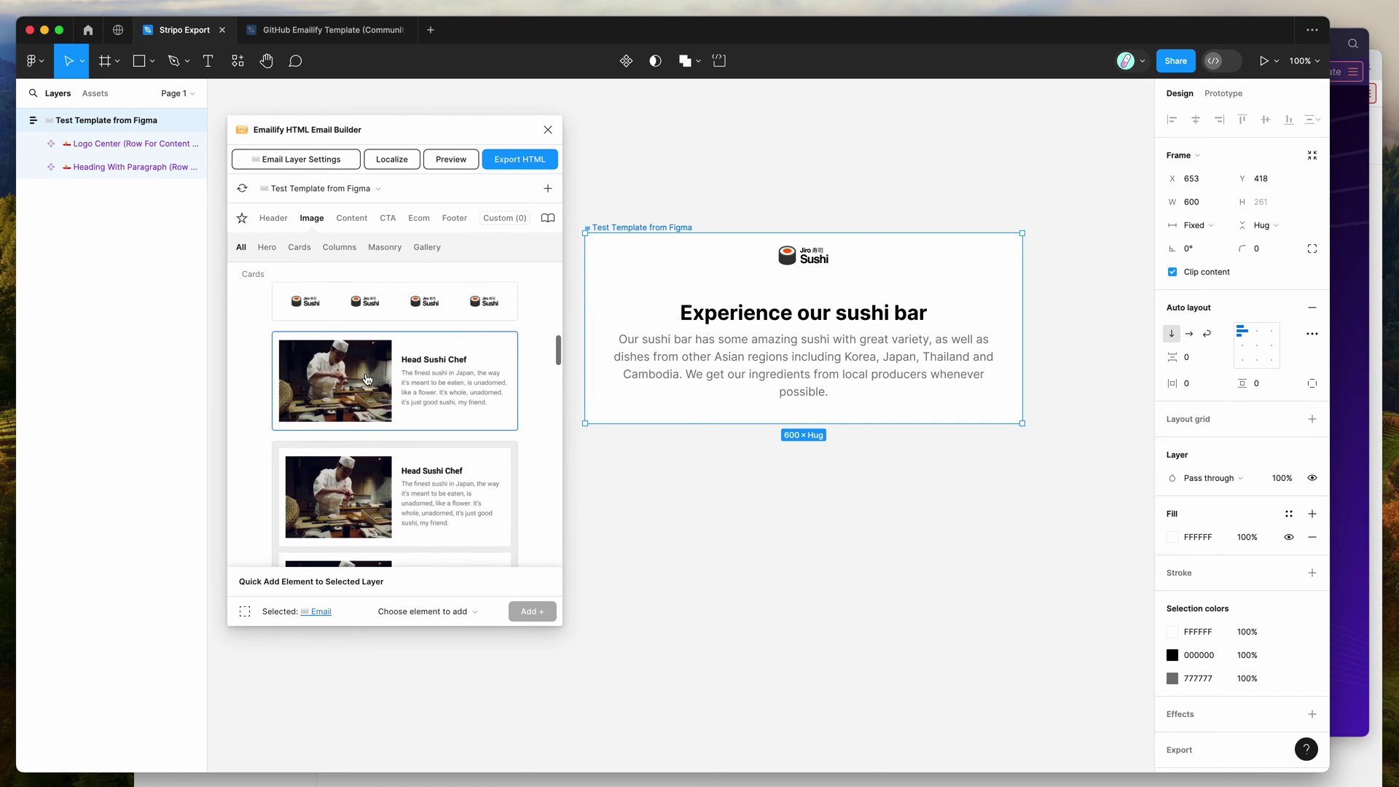
left_click(423, 391)
scroll(791, 424, "down", 2)
double_click(791, 424)
left_click(874, 337)
double_click(874, 339)
double_click(874, 339)
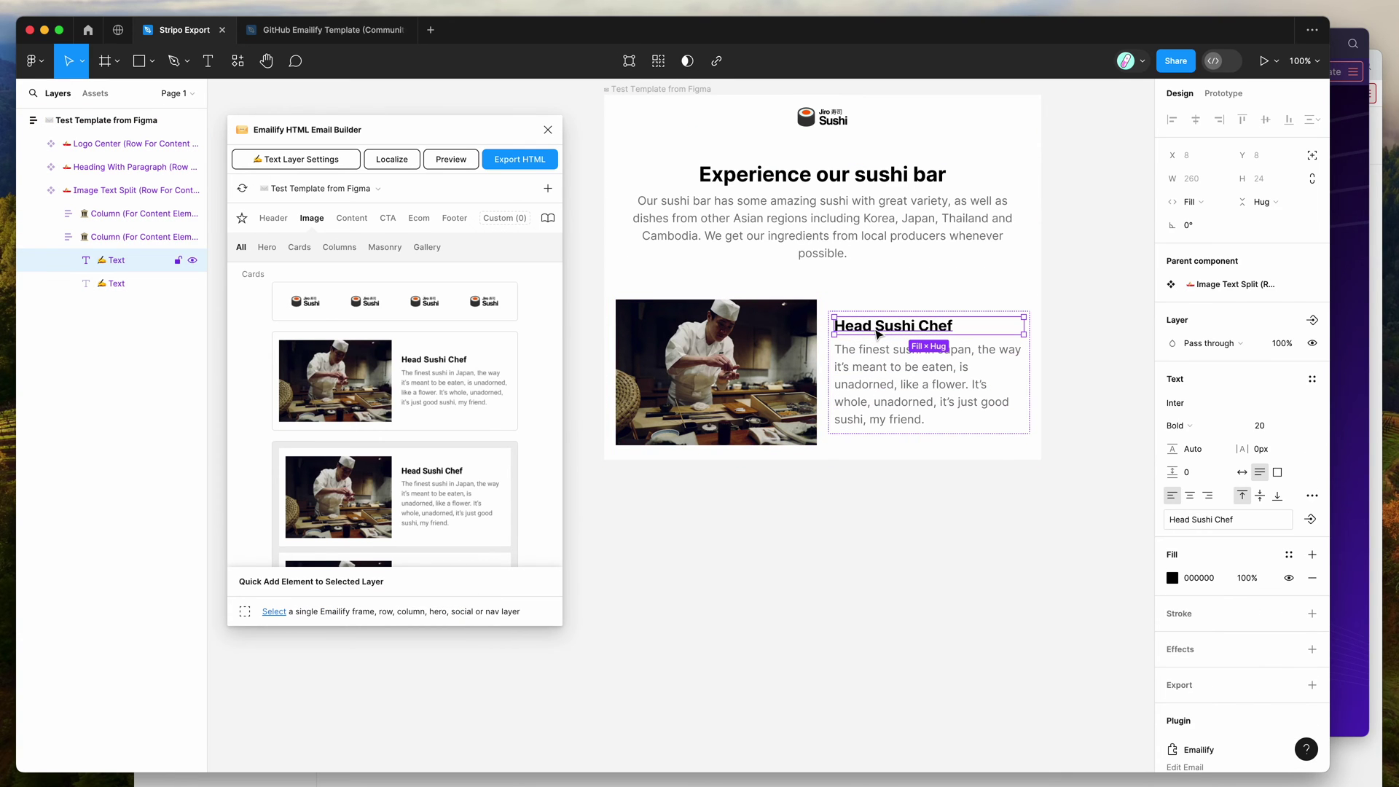
left_click(742, 297)
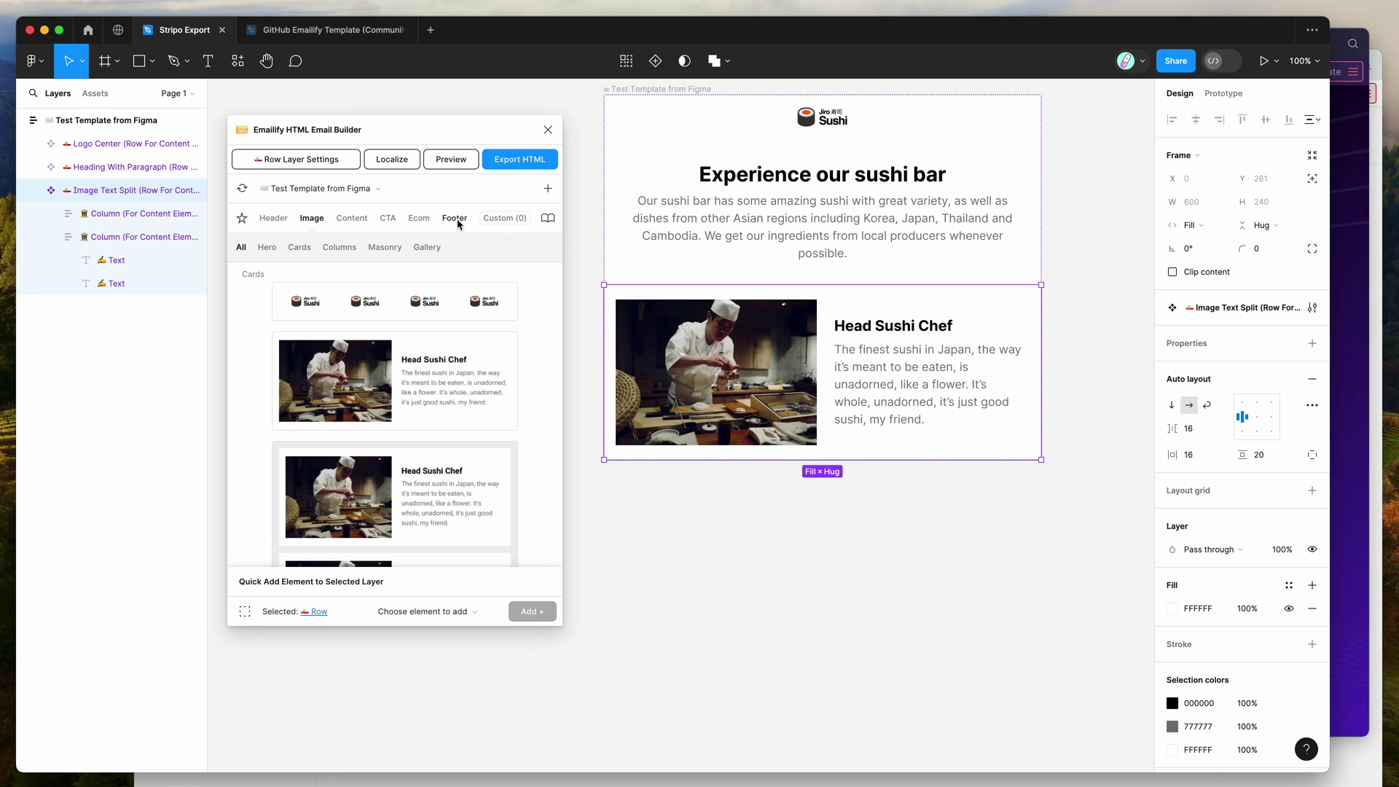
Add a paragraph row with a Learn More button below the chef row
scroll(425, 374, "down", 4)
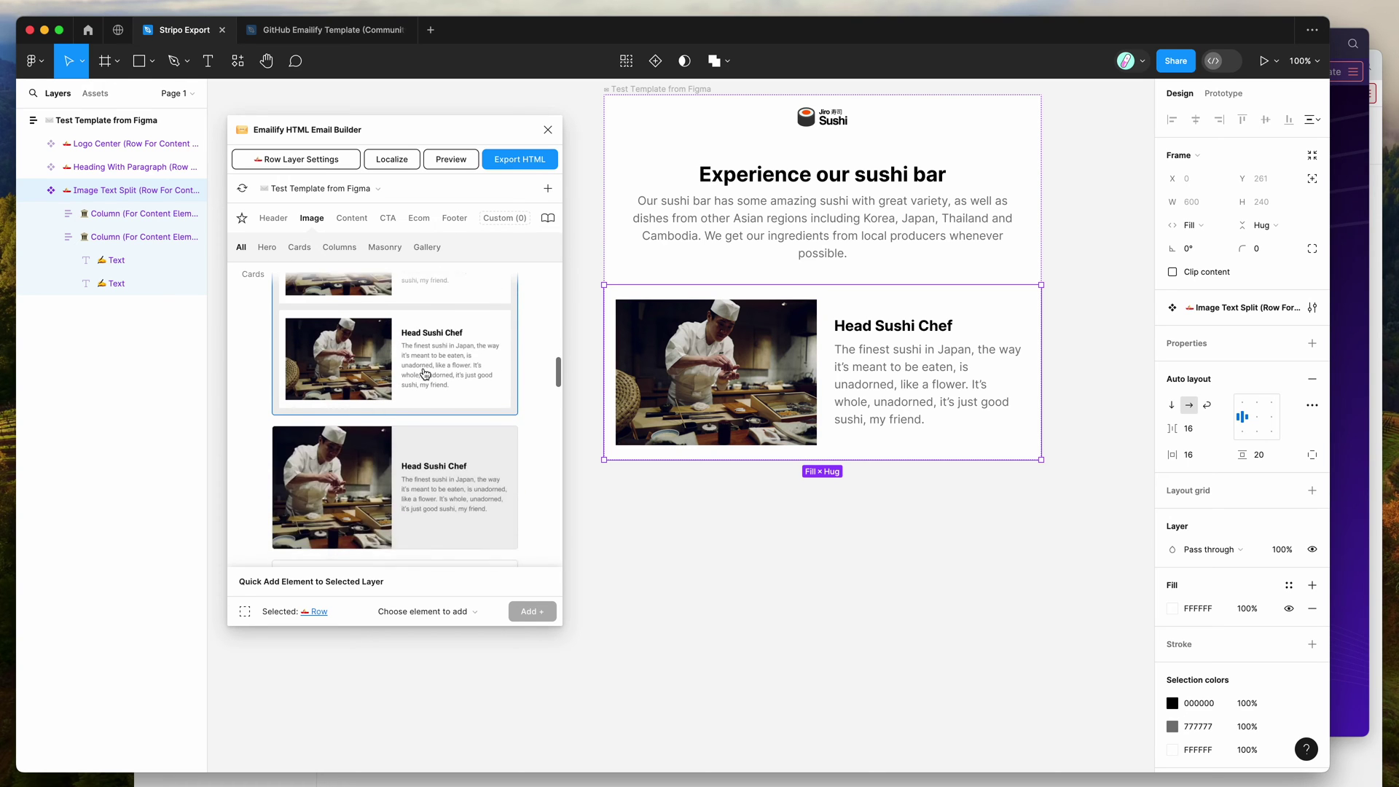
scroll(425, 374, "up", 5)
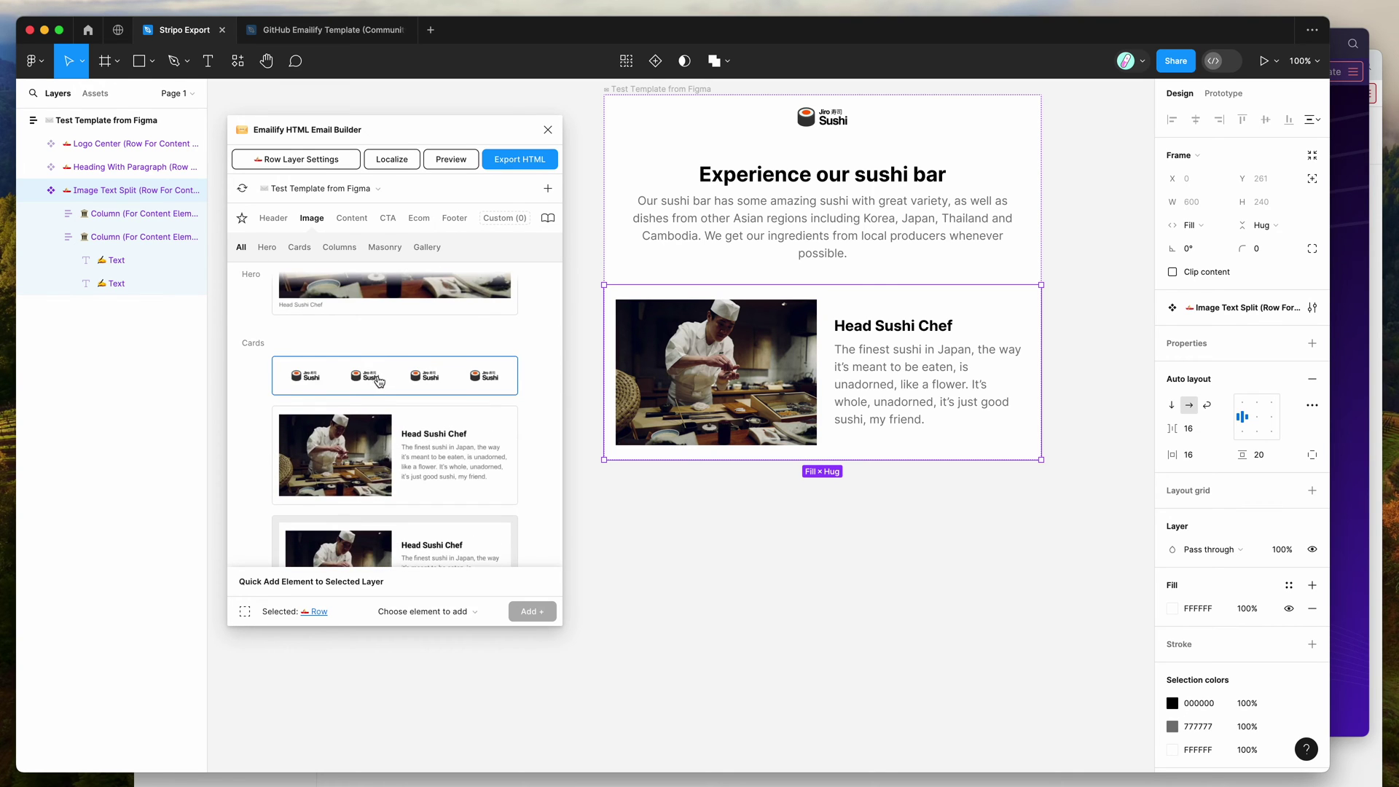
scroll(378, 381, "down", 10)
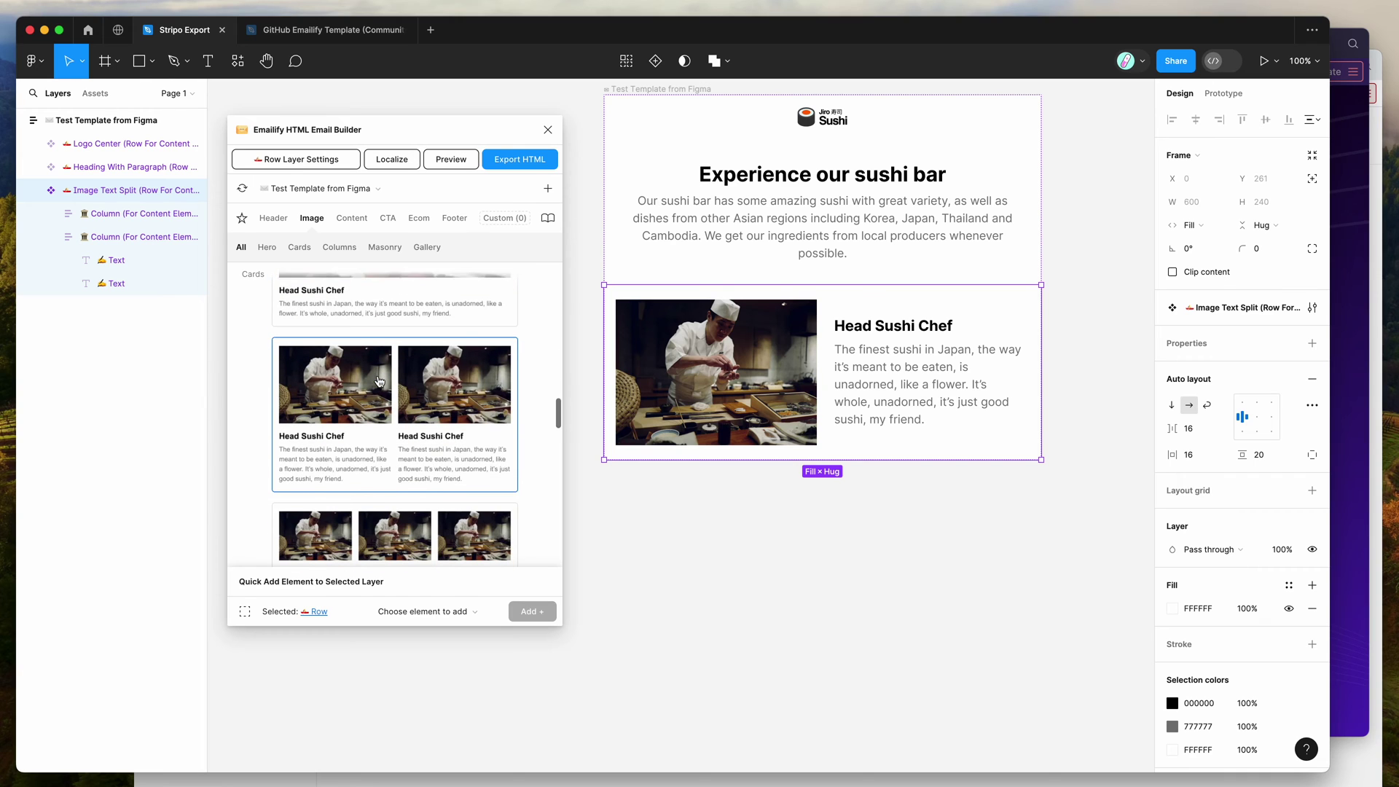
left_click(355, 218)
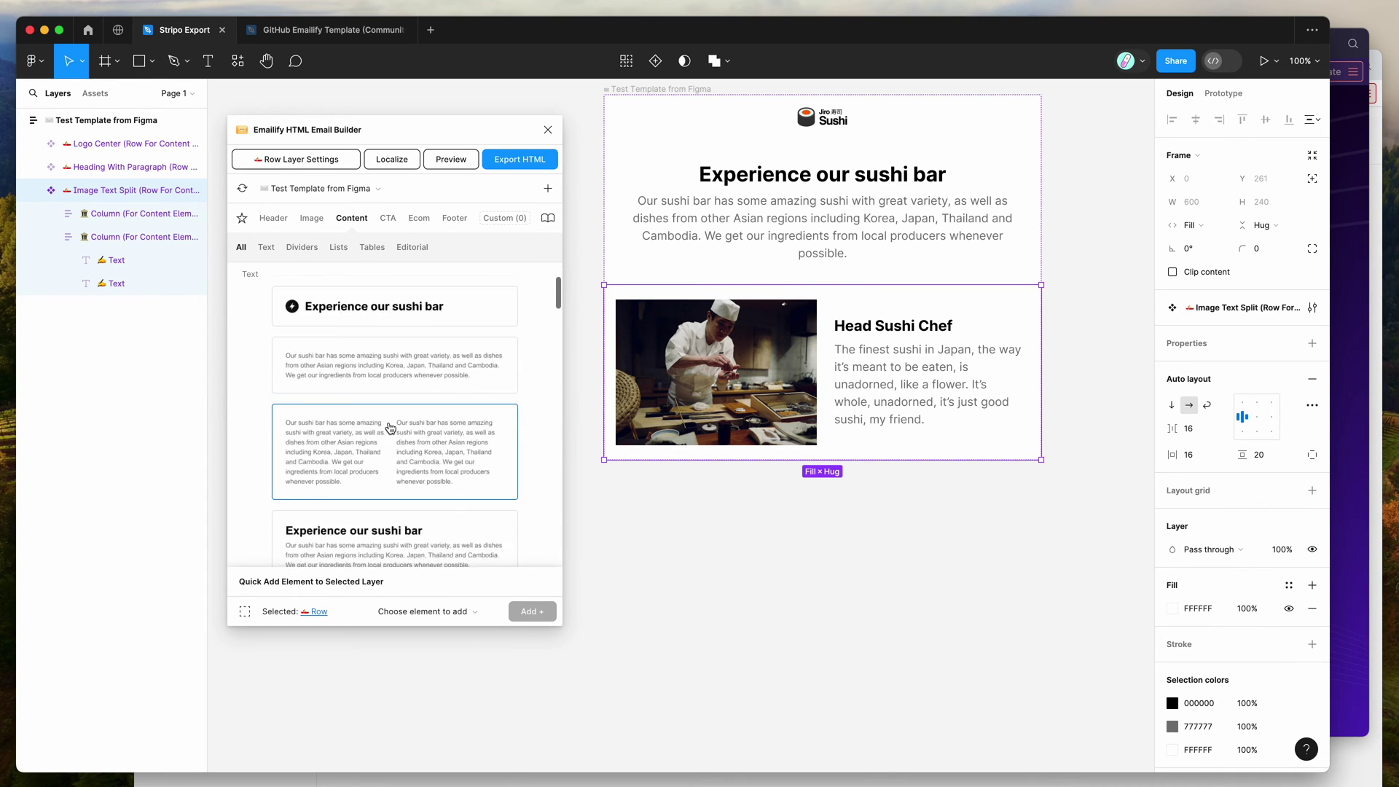
scroll(390, 427, "down", 5)
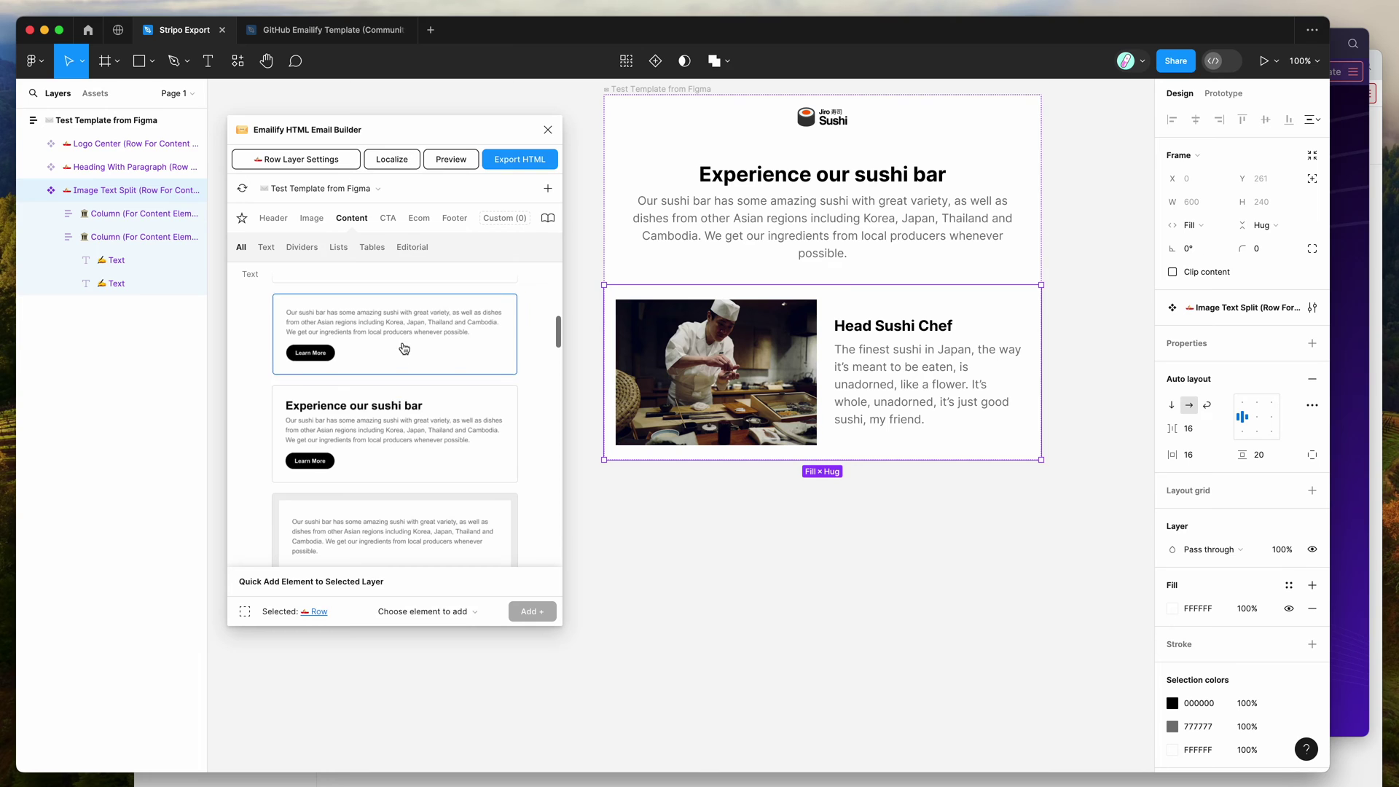
left_click(393, 339)
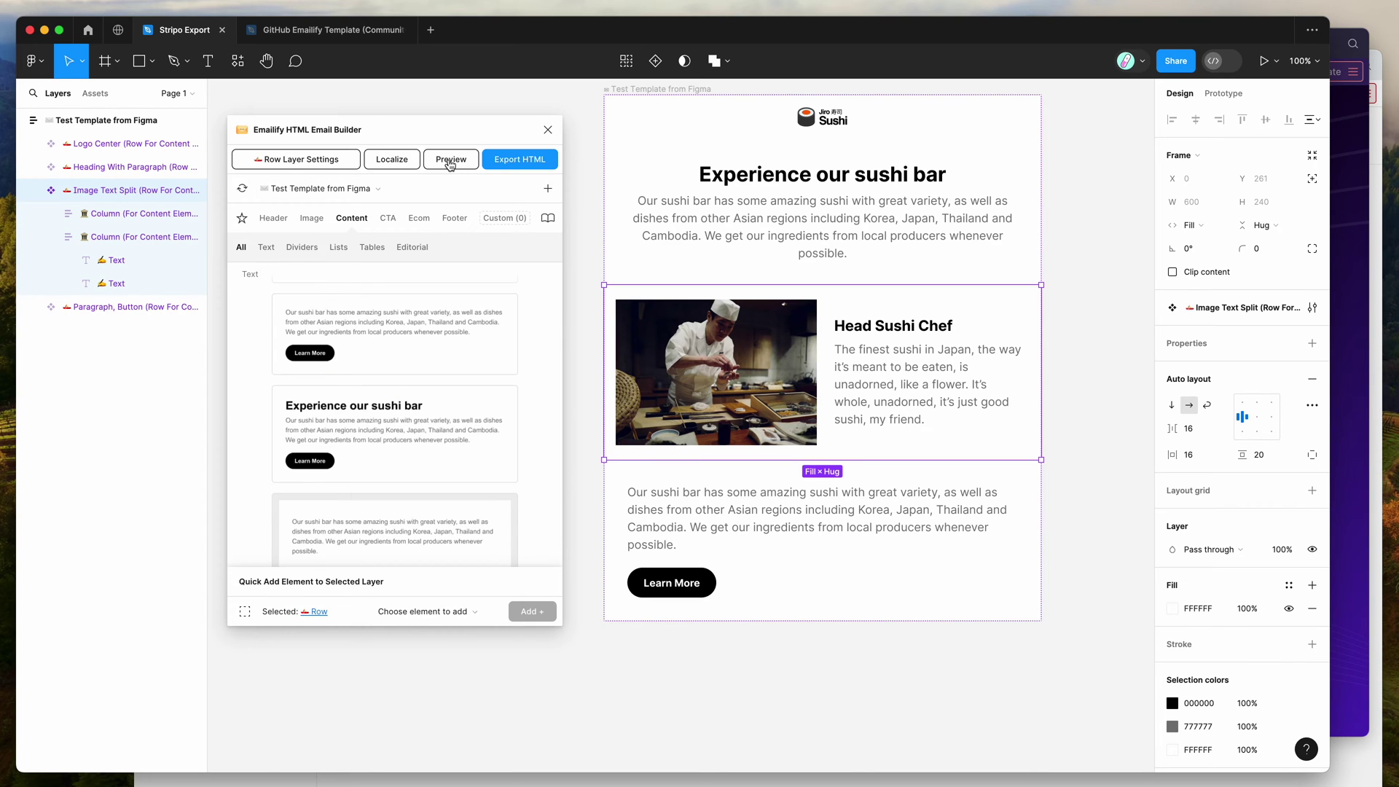
Preview the sushi email as rendered HTML at desktop width
left_click(449, 161)
left_click_drag(277, 281, 390, 399)
left_click(390, 399)
left_click(309, 159)
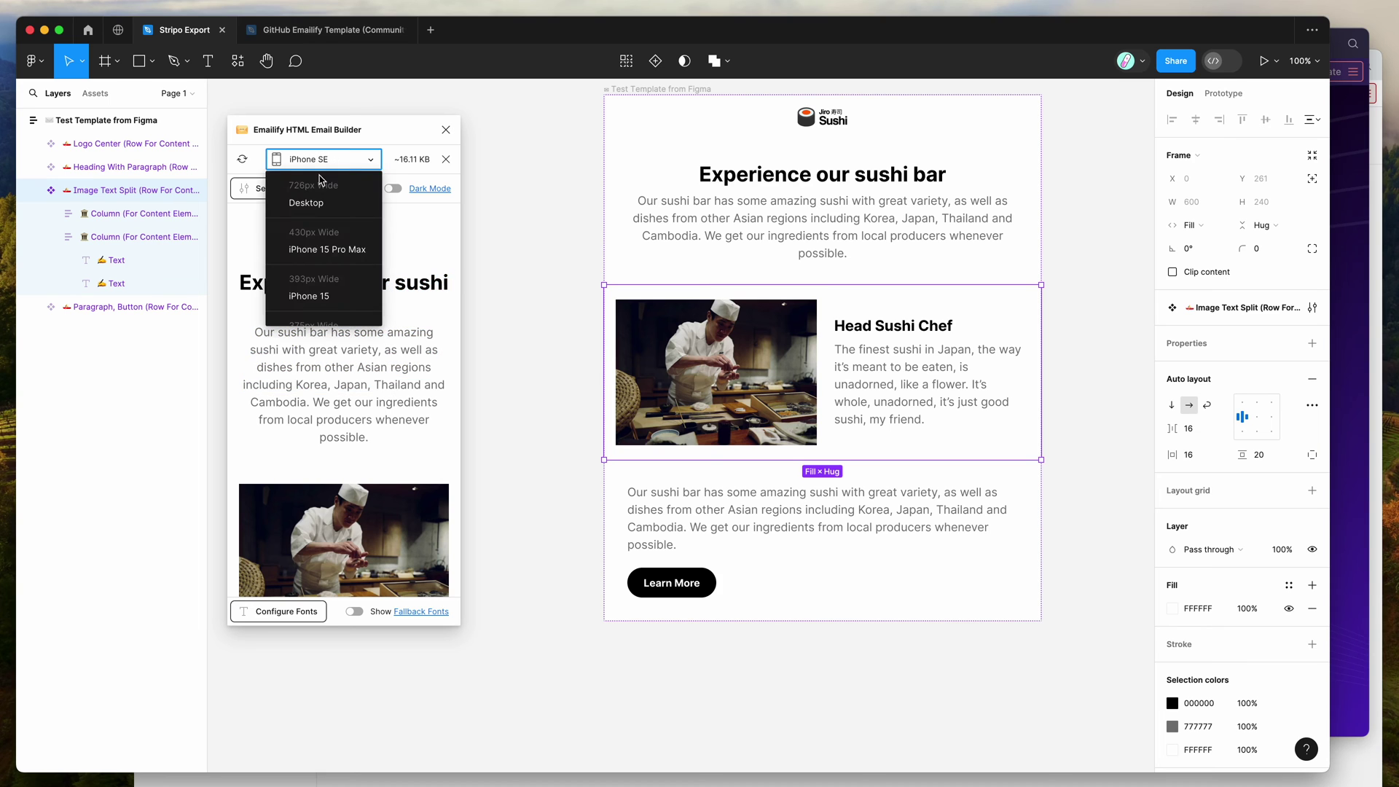
left_click(306, 183)
scroll(537, 534, "down", 3)
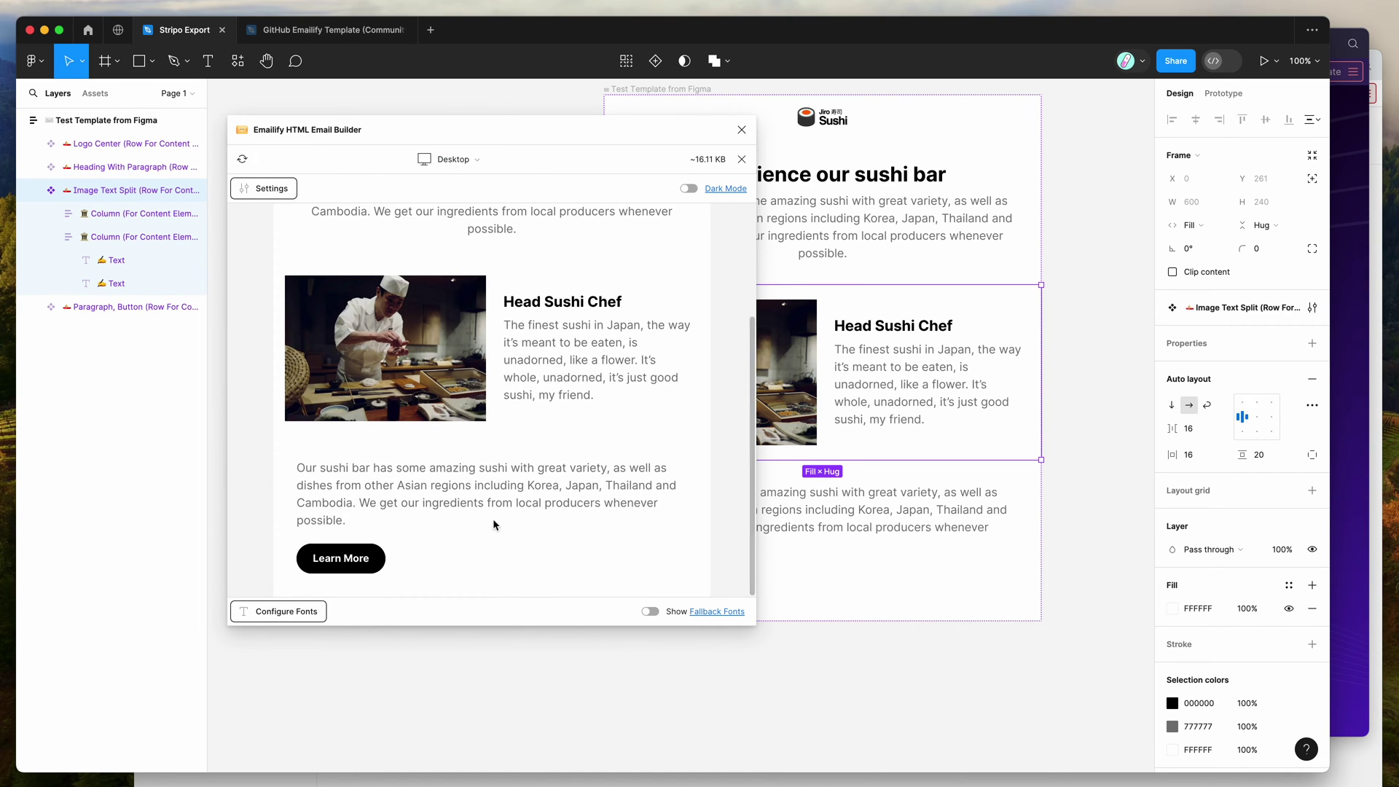
scroll(532, 440, "up", 3)
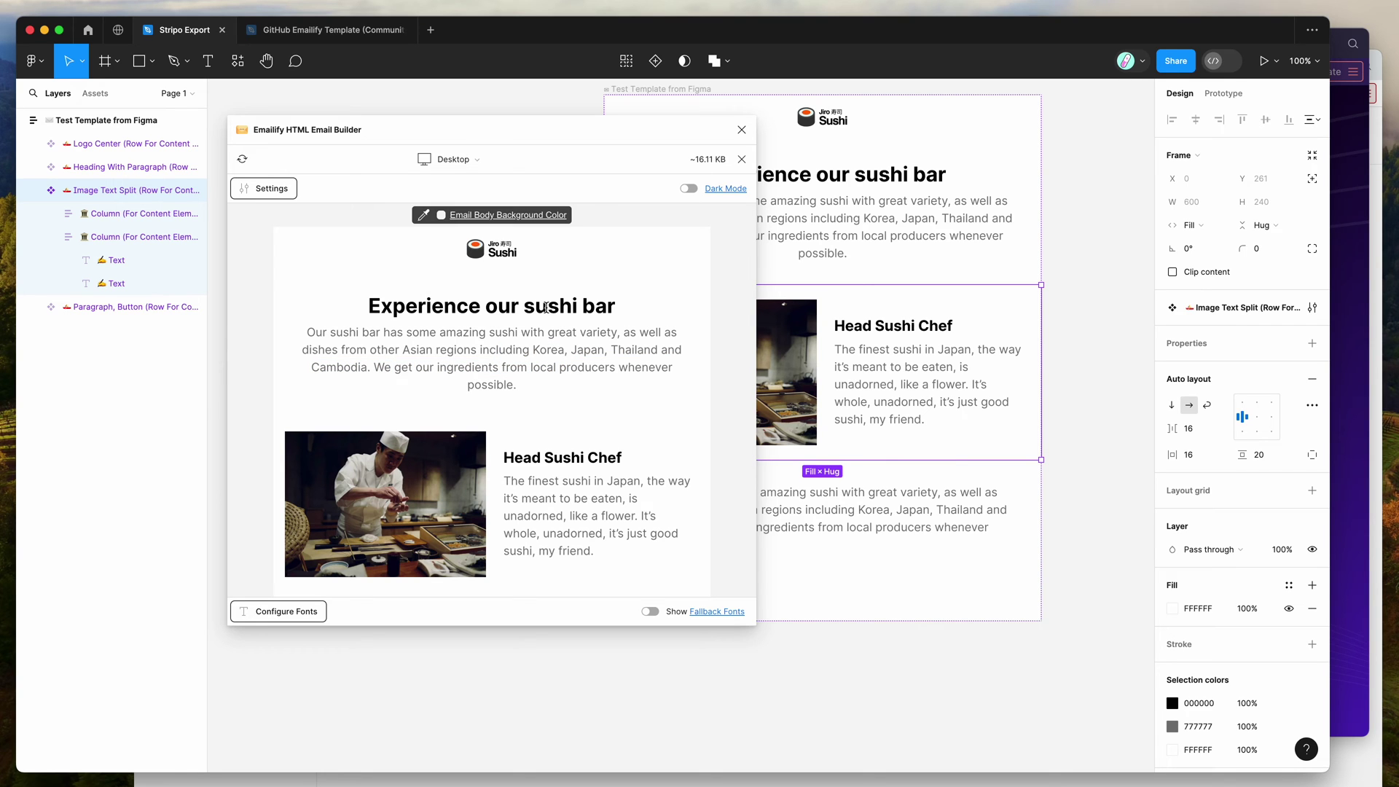
Close the preview and bring up the HTML email export options
left_click_drag(596, 134, 592, 136)
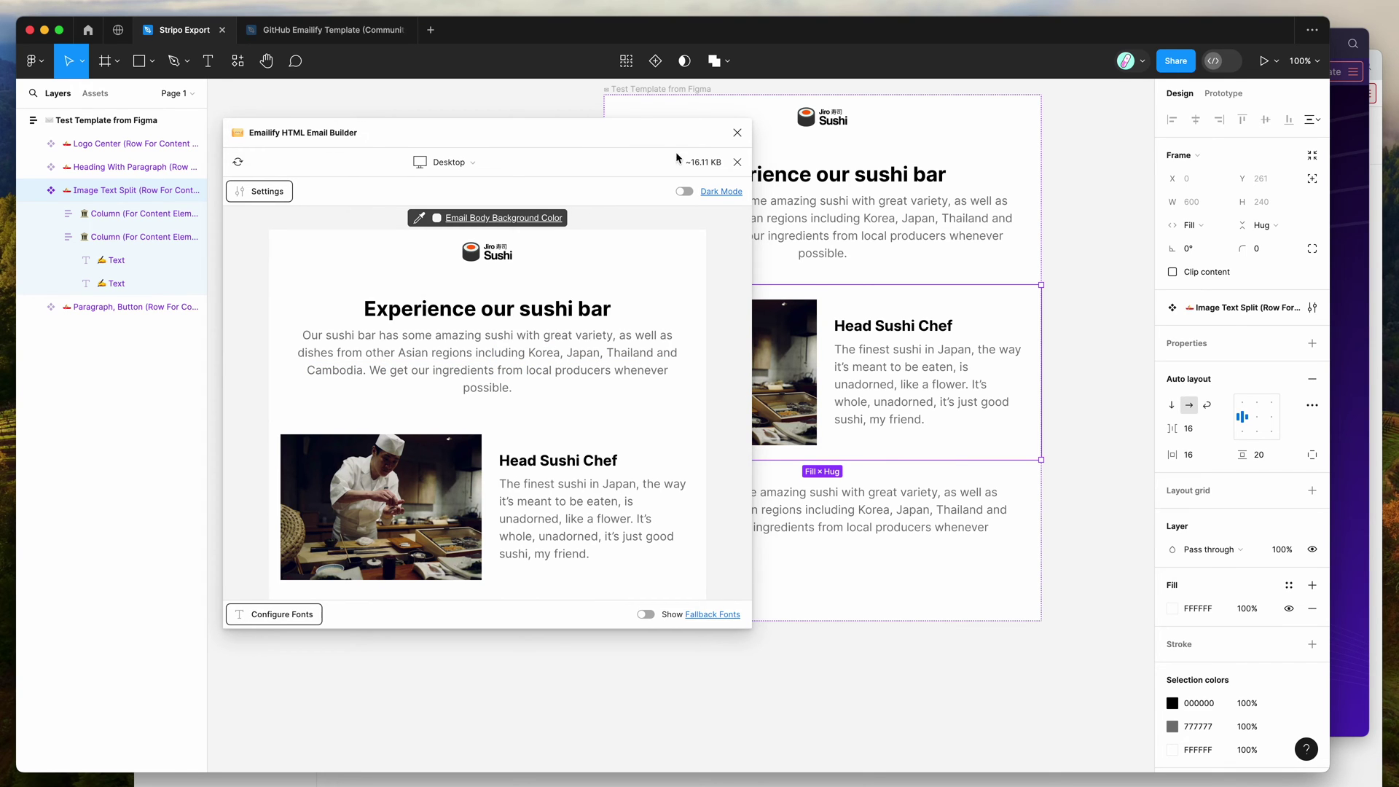
left_click(737, 163)
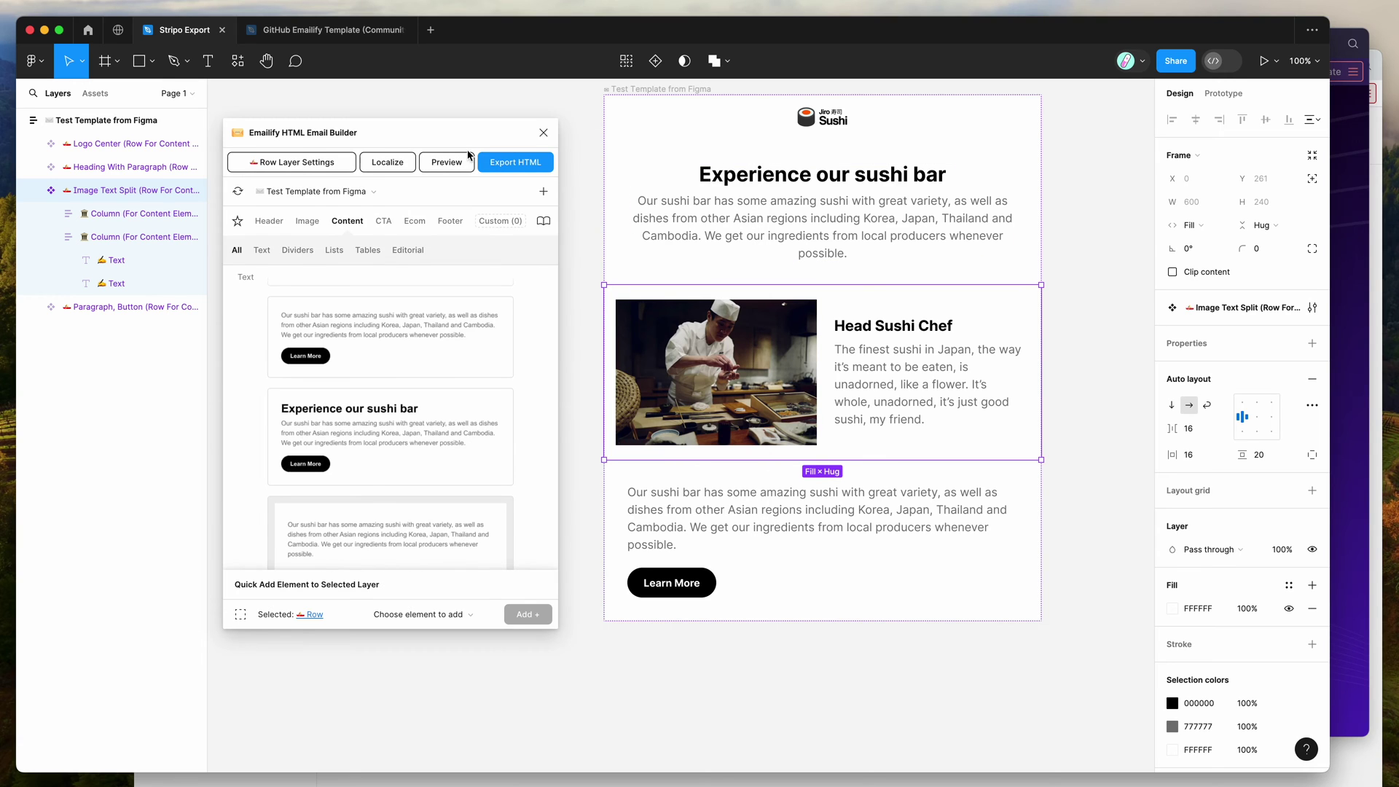
left_click_drag(467, 141, 475, 139)
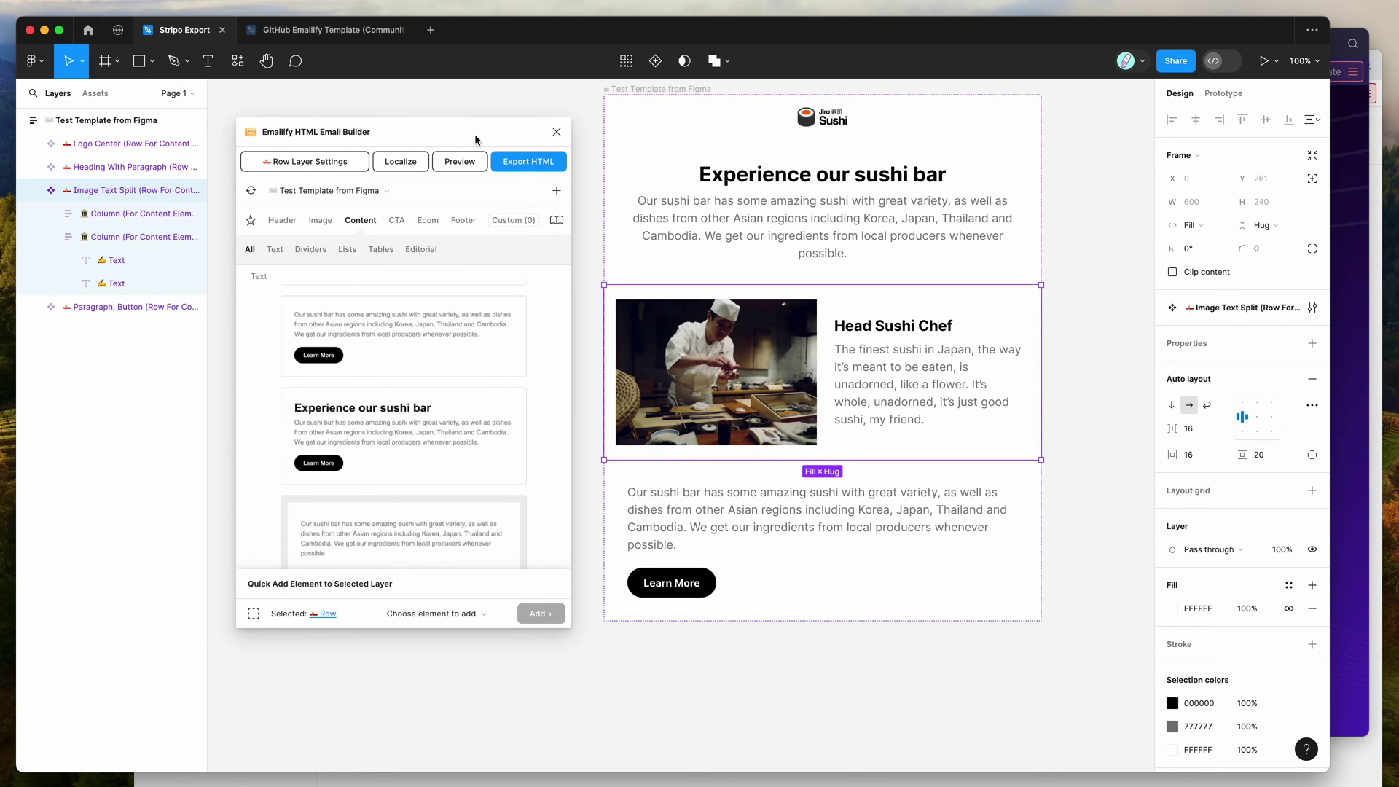
left_click(529, 163)
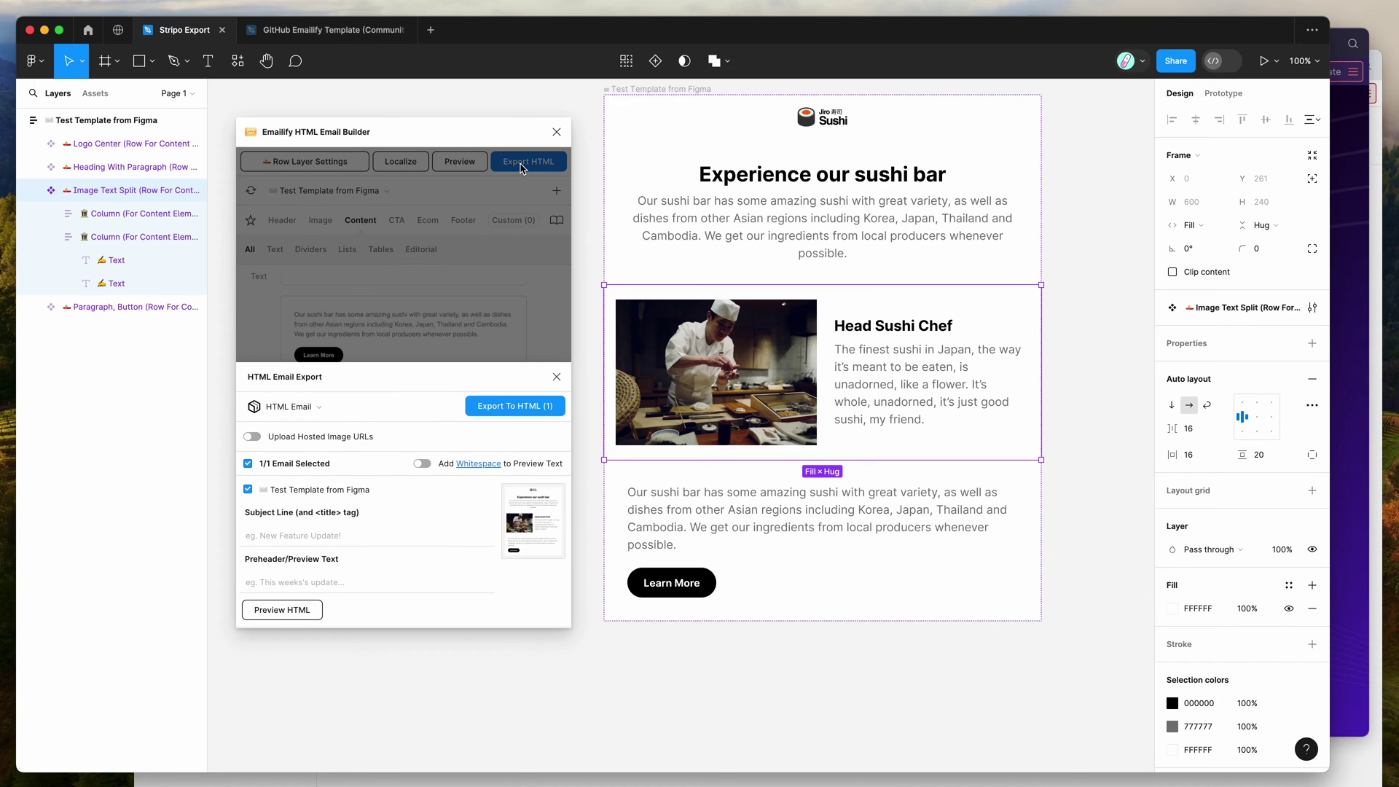
Choose Stripo as the export format and check the subject line and preheader fields
left_click(300, 409)
scroll(320, 532, "down", 5)
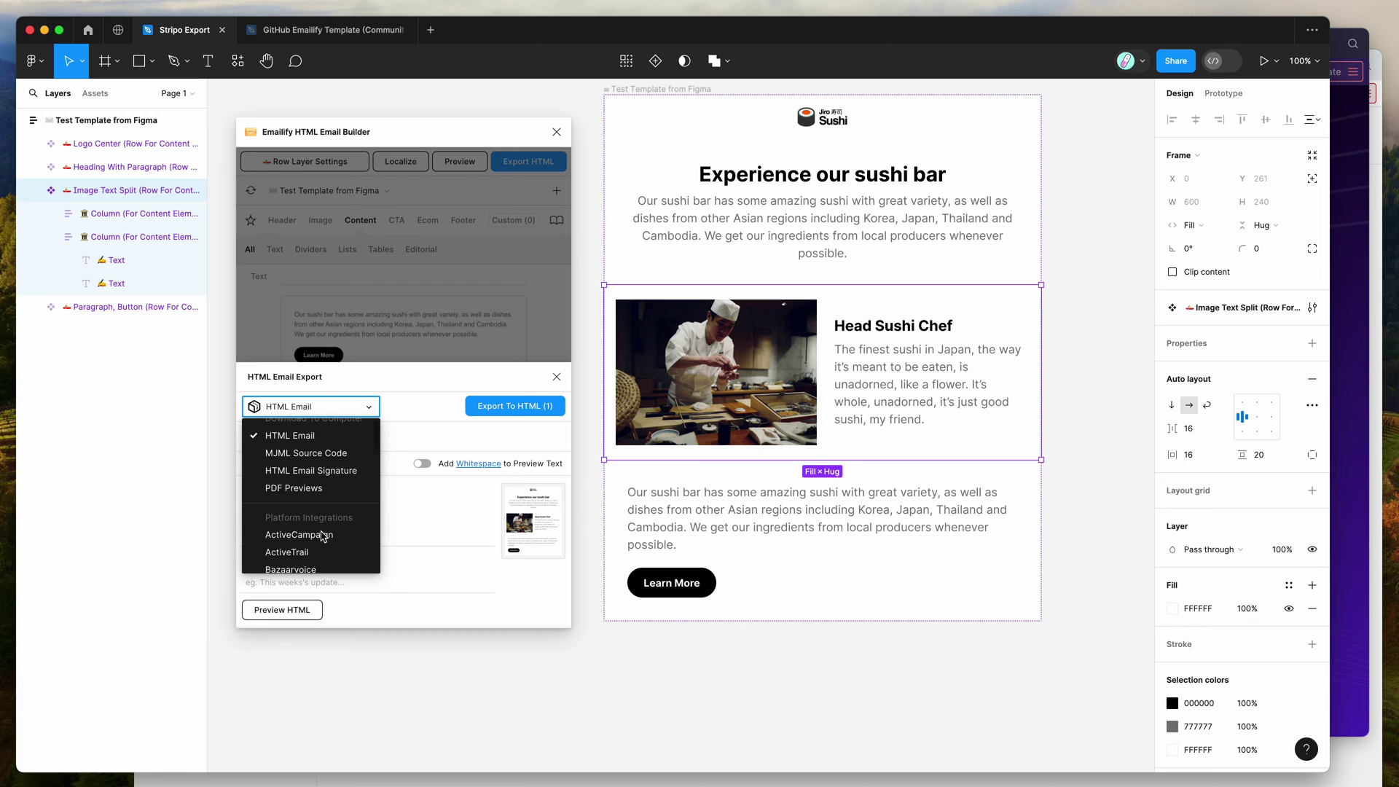
scroll(321, 535, "down", 3)
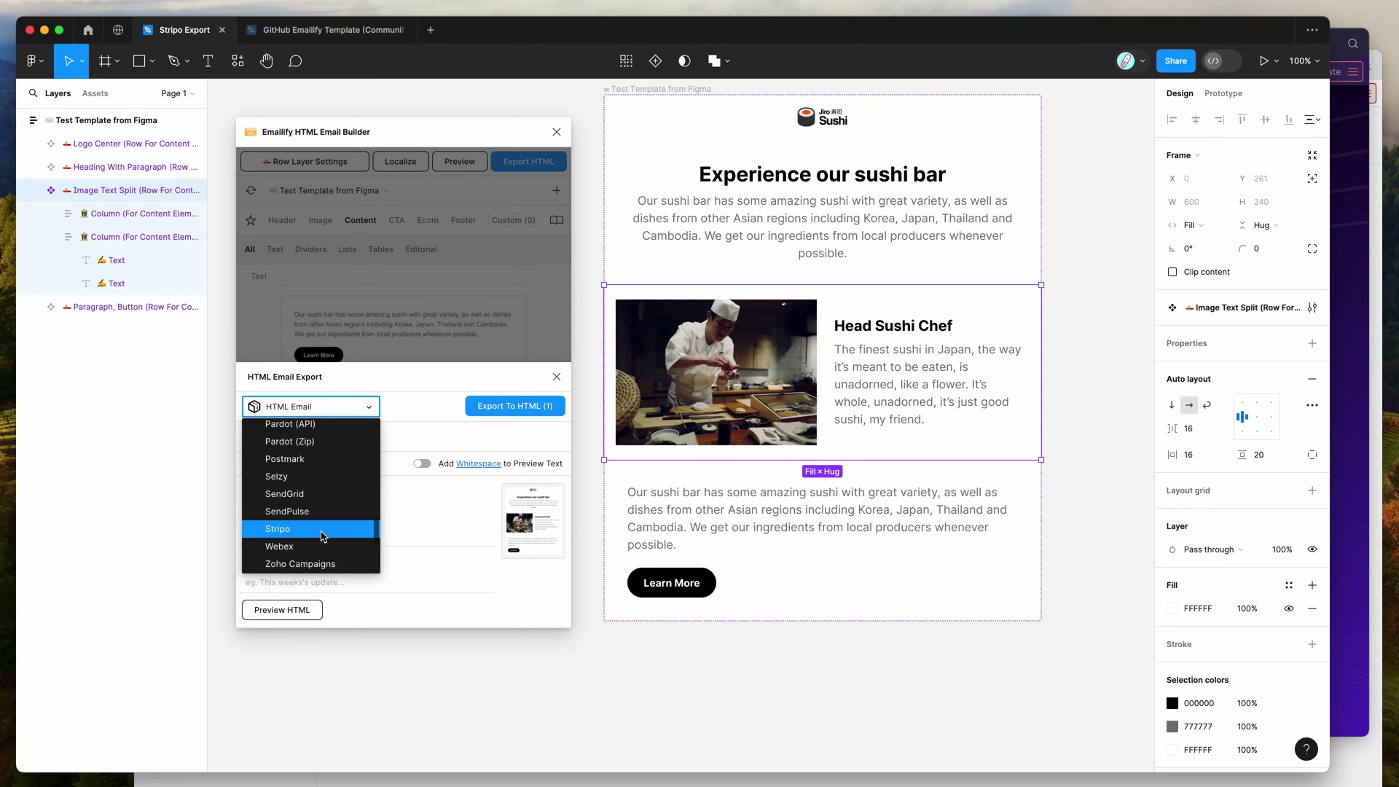
left_click(282, 522)
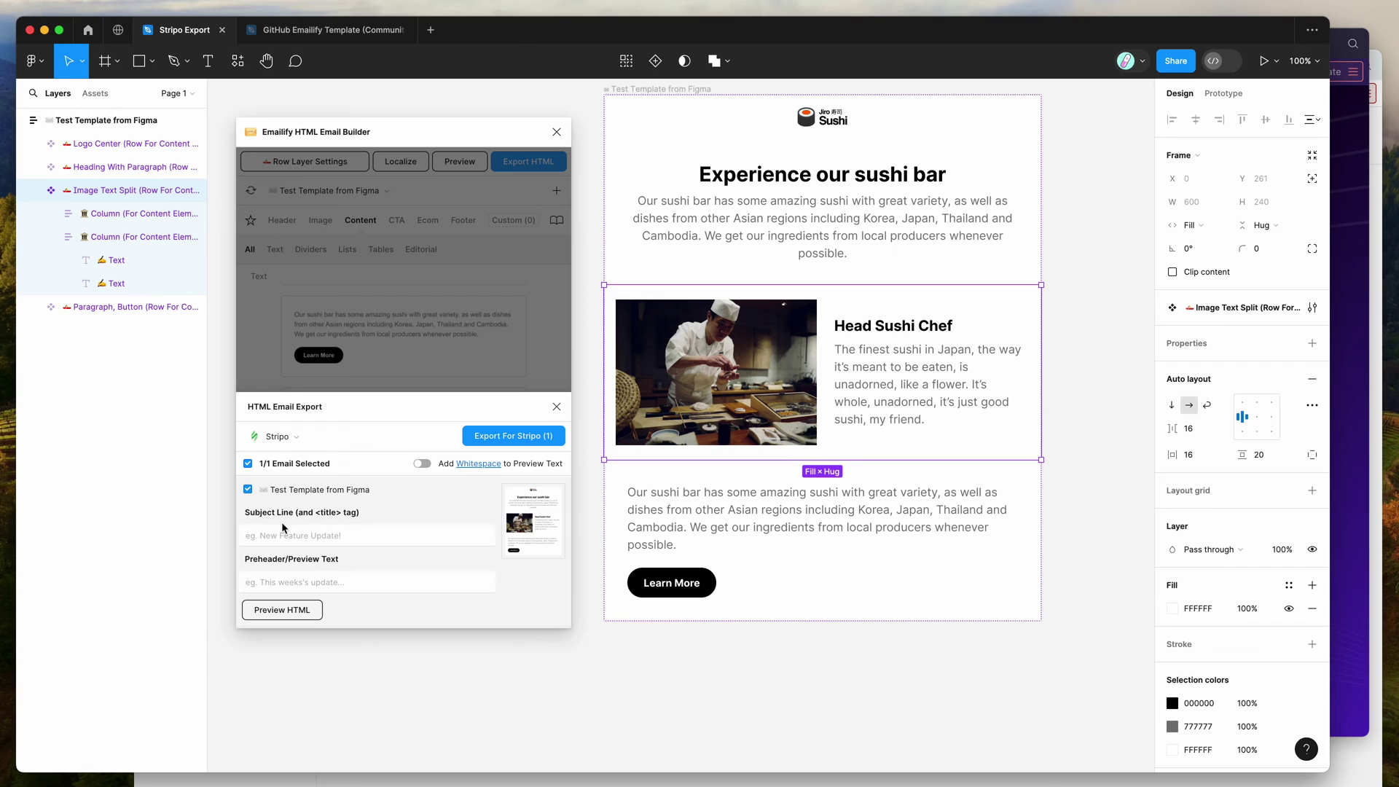
left_click(343, 532)
left_click(302, 584)
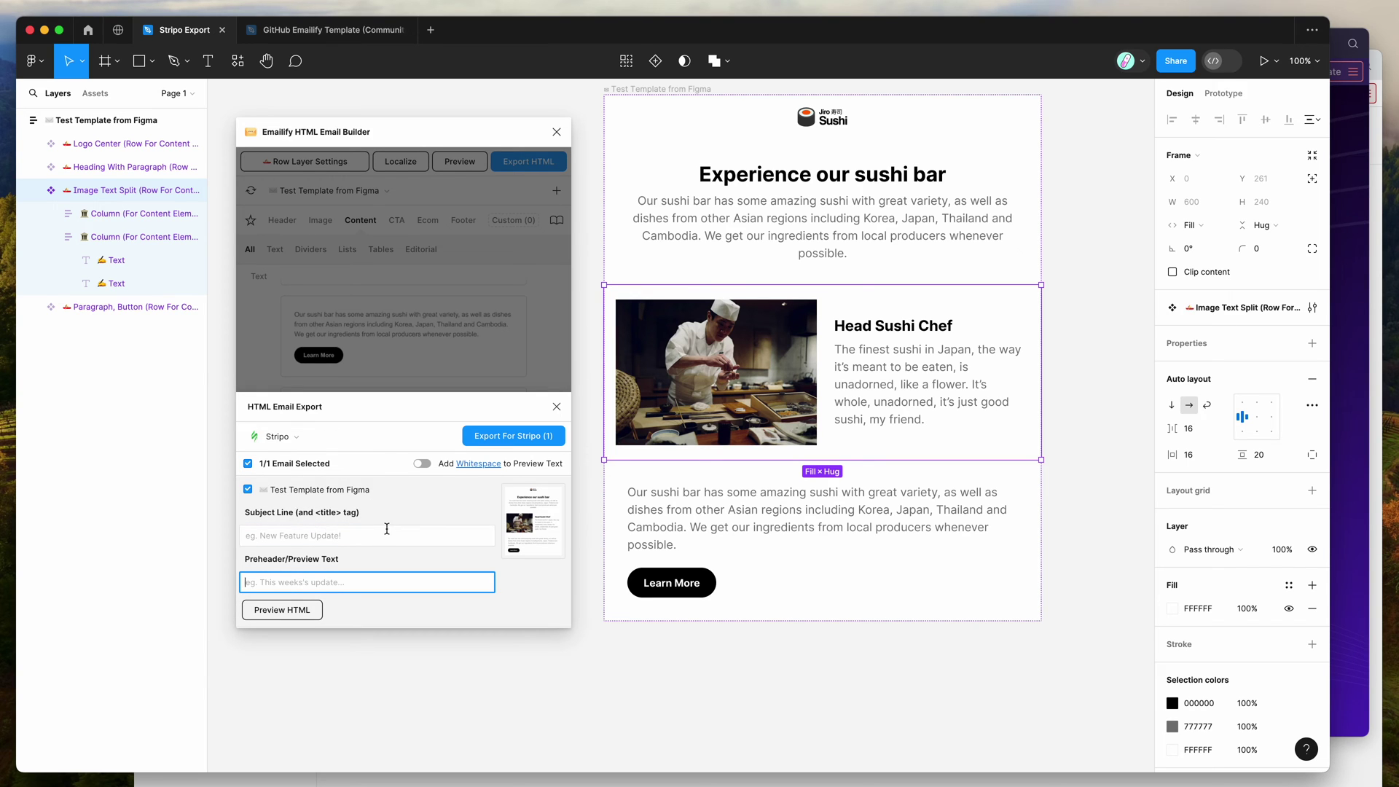
Export the template for Stripo and save the zip to the Desktop
left_click(509, 440)
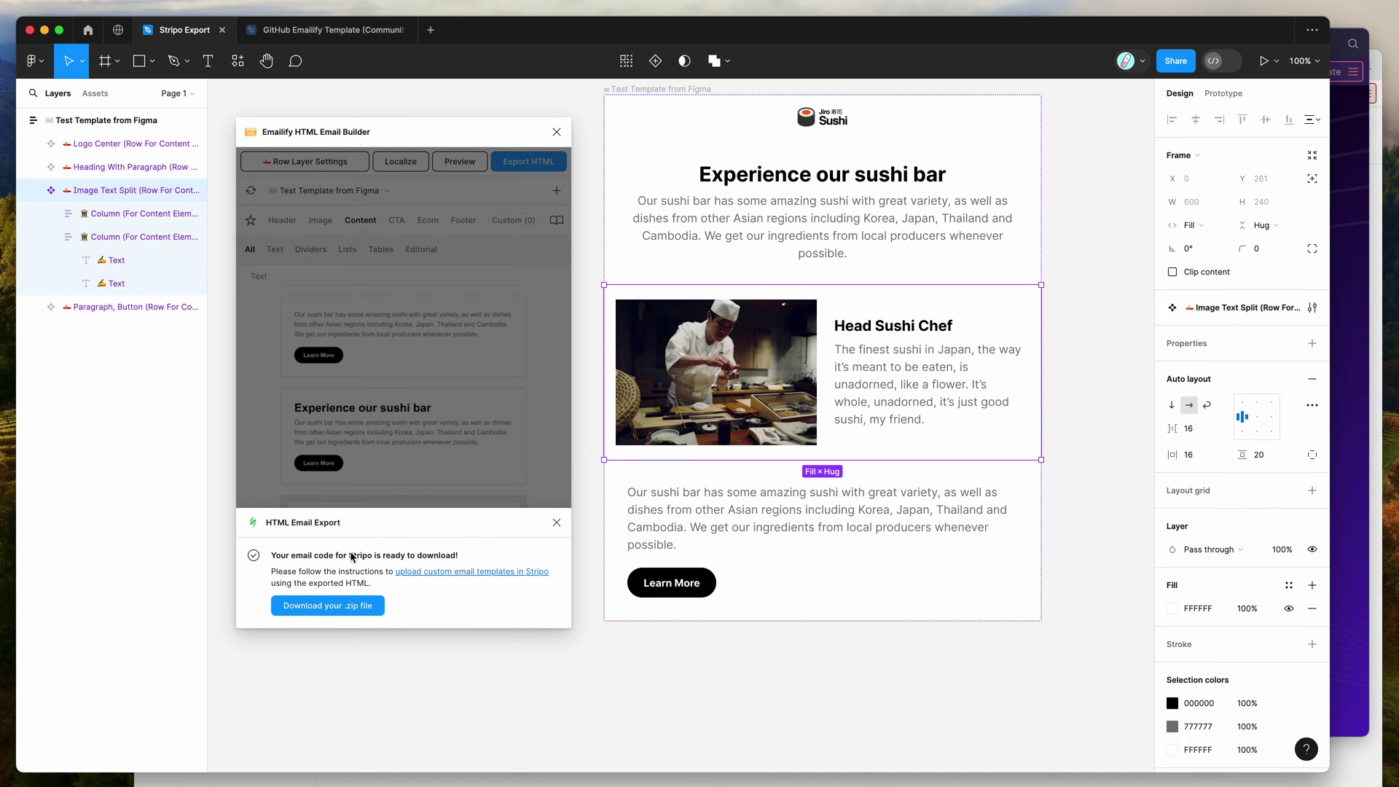
left_click(333, 606)
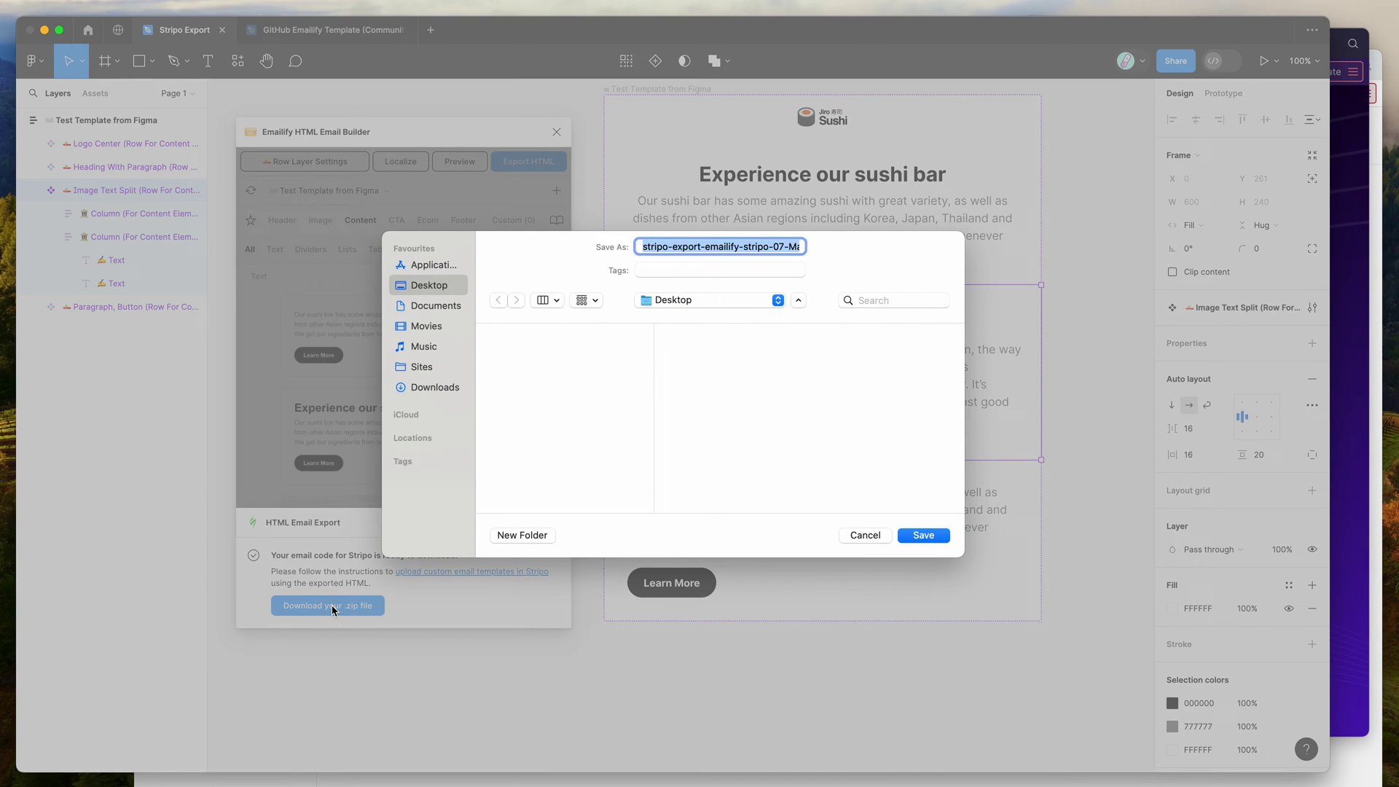
left_click(923, 536)
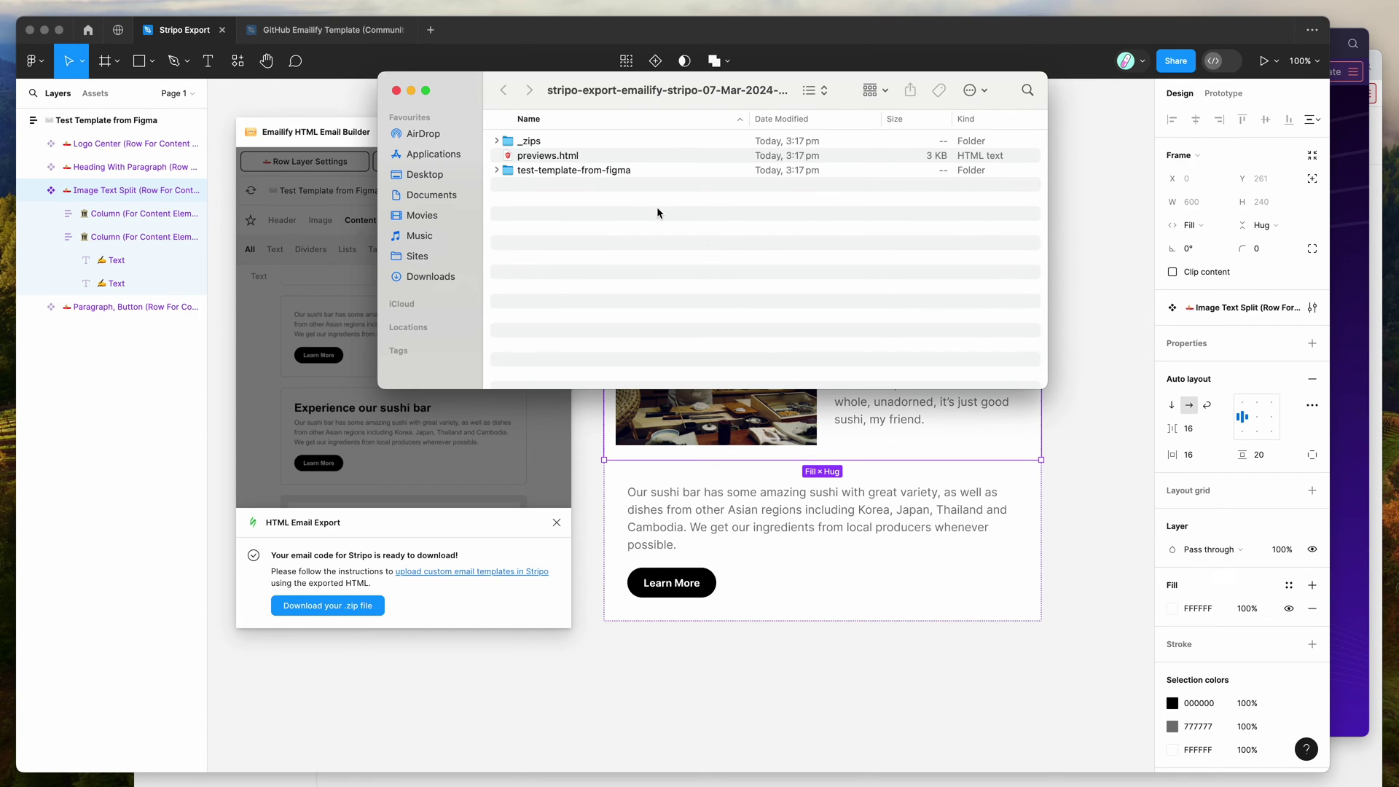
Open previews.html in the browser and inspect the 600px and 320px sushi email previews
left_click(604, 160)
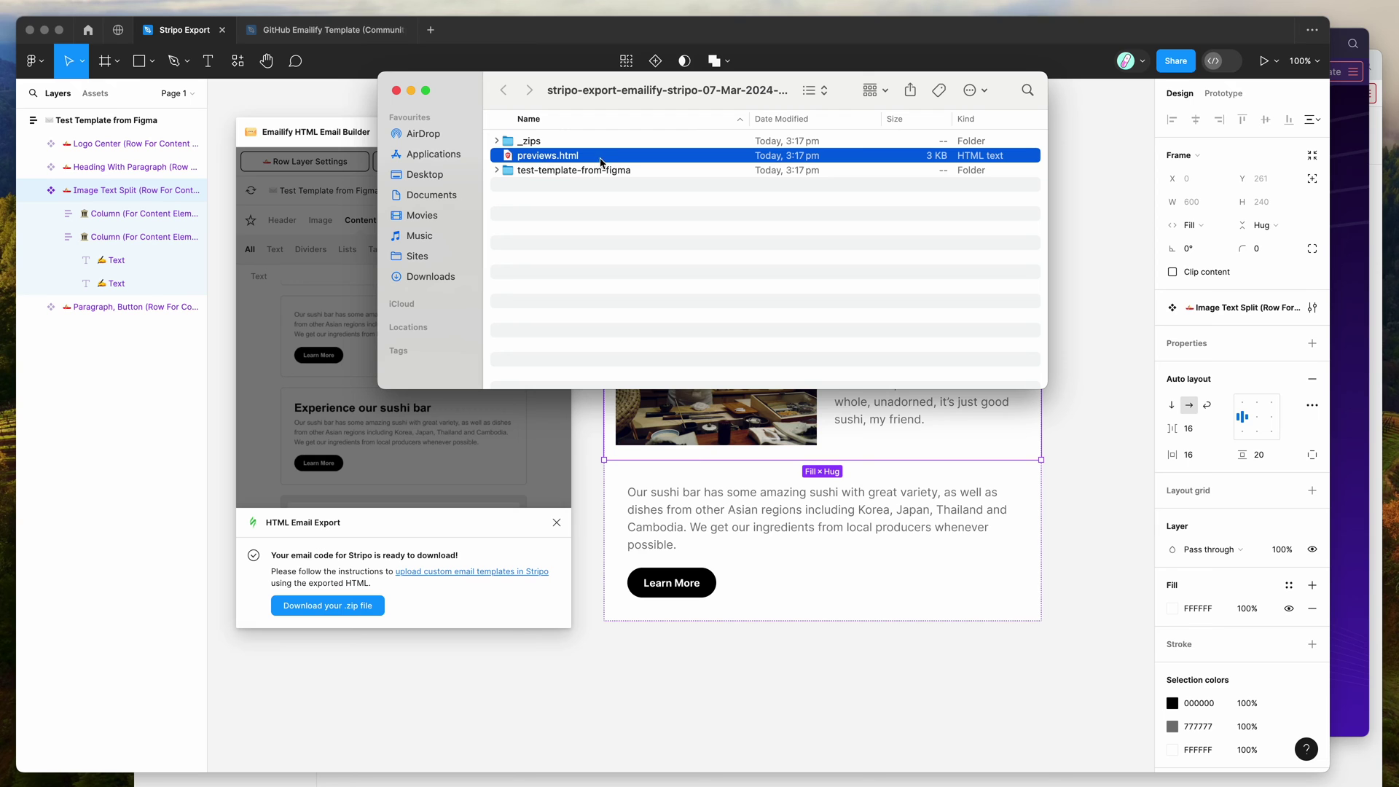
left_click_drag(530, 159, 1340, 321)
left_click_drag(496, 268, 722, 318)
left_click(945, 327)
left_click_drag(960, 289, 1081, 397)
scroll(1081, 398, "down", 5)
scroll(1081, 398, "up", 5)
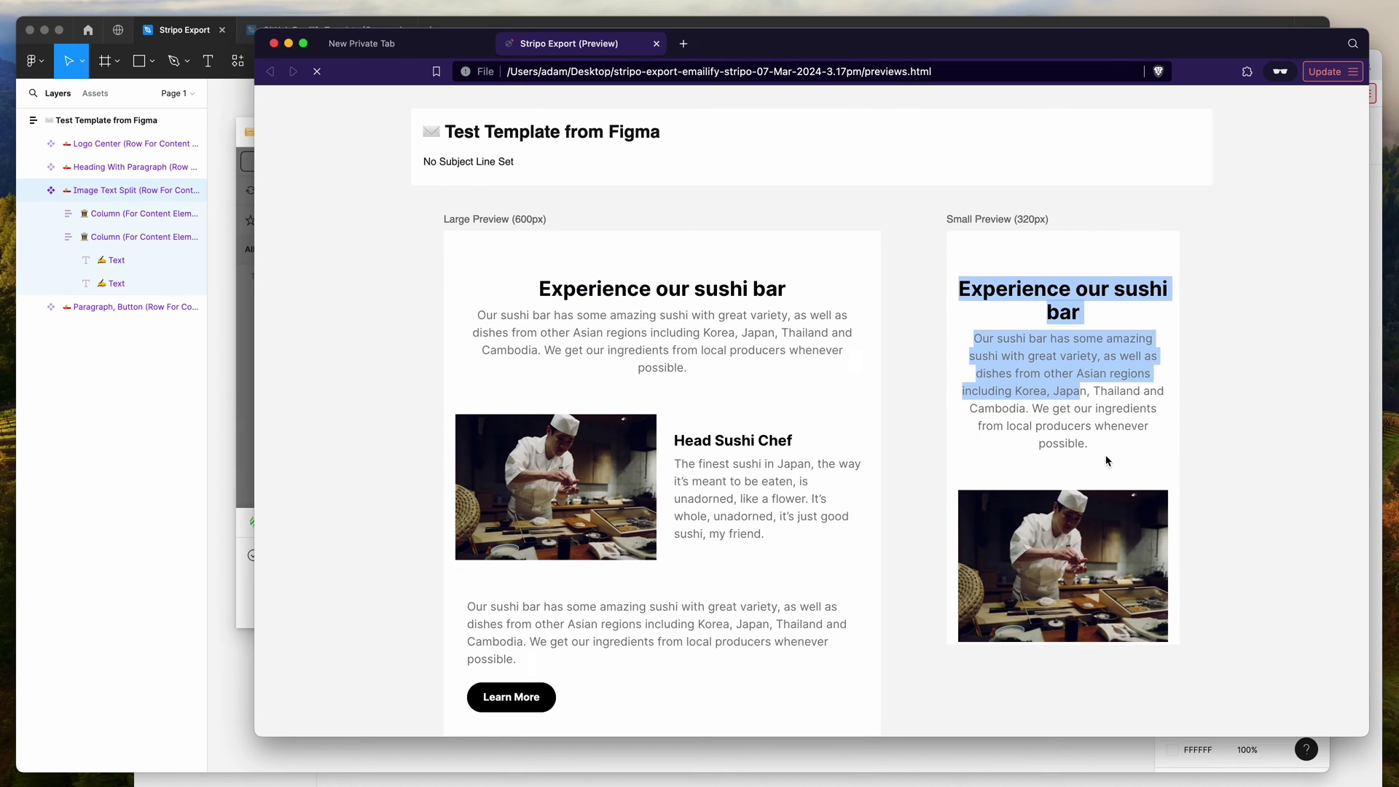
left_click_drag(1093, 445, 1028, 361)
left_click(854, 342)
left_click_drag(628, 310, 764, 340)
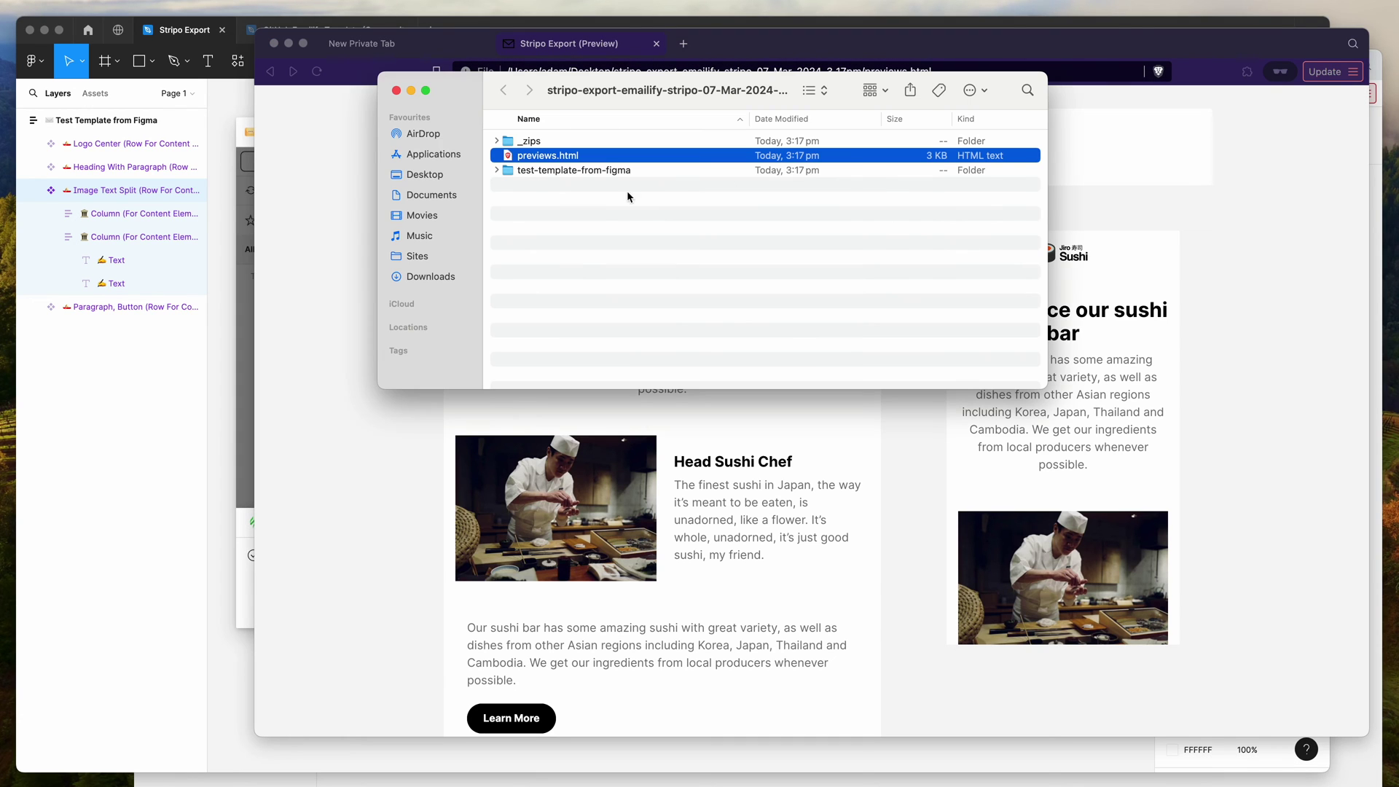
Open index.html from the test-template-from-figma folder in a browser tab and check the email
left_click(566, 172)
left_click(497, 171)
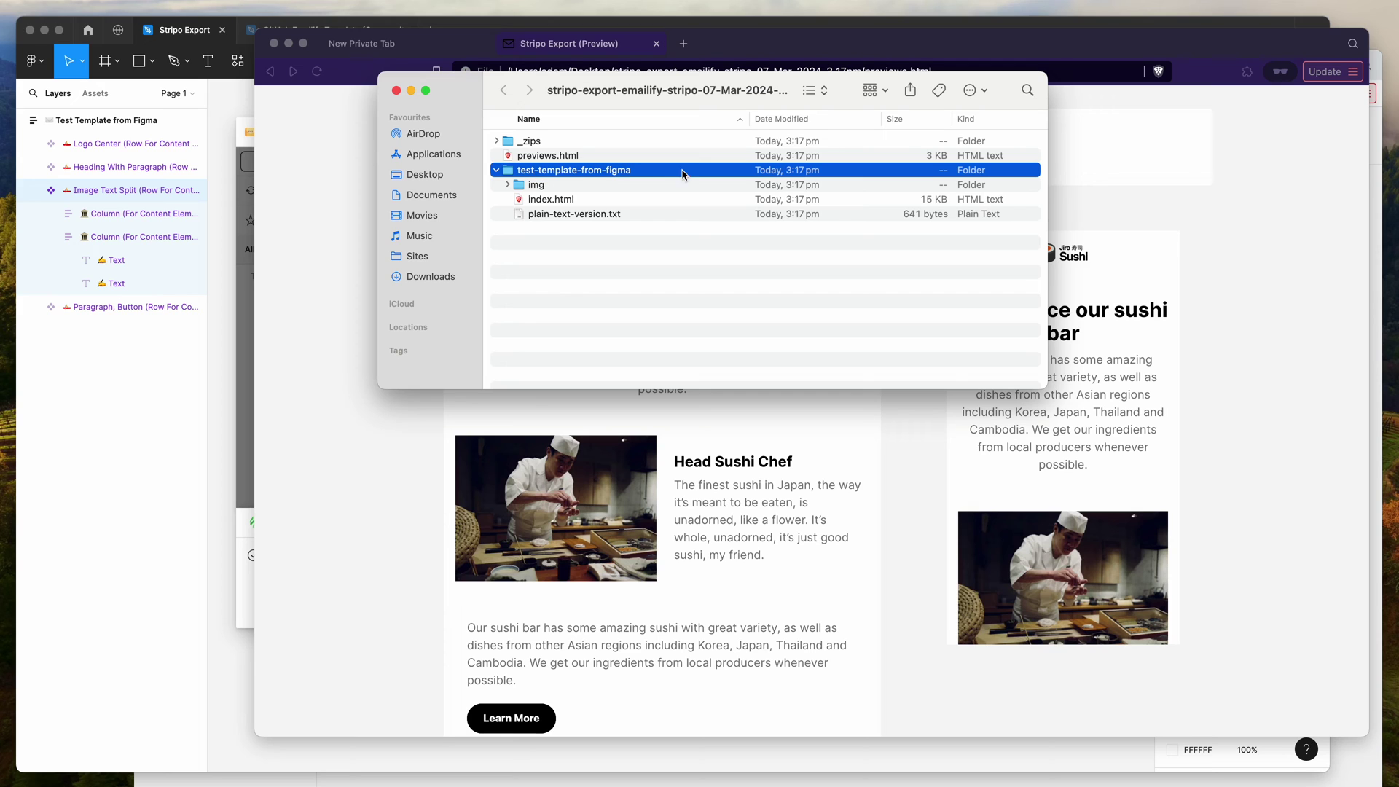
left_click(563, 204)
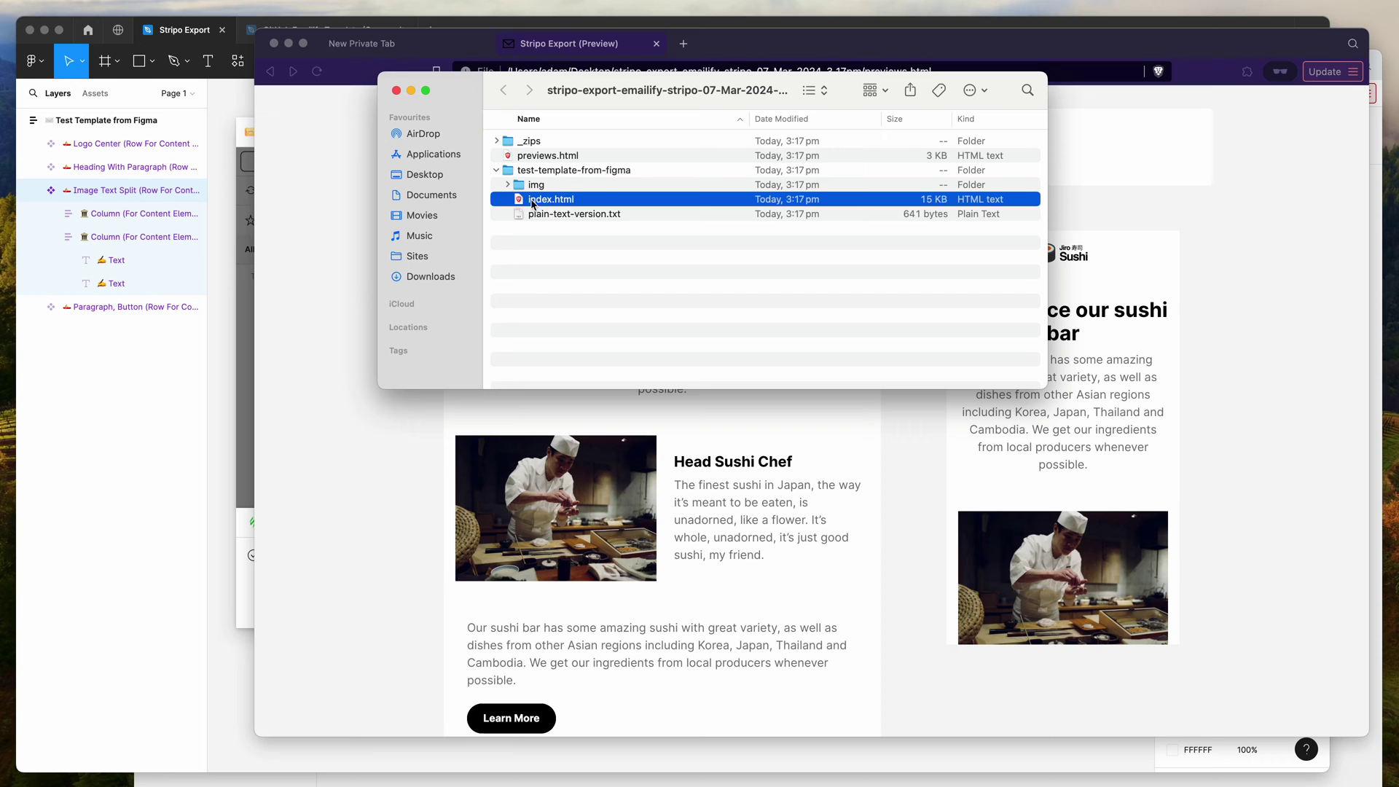
left_click_drag(529, 204, 1211, 272)
left_click_drag(641, 168, 951, 355)
left_click(953, 354)
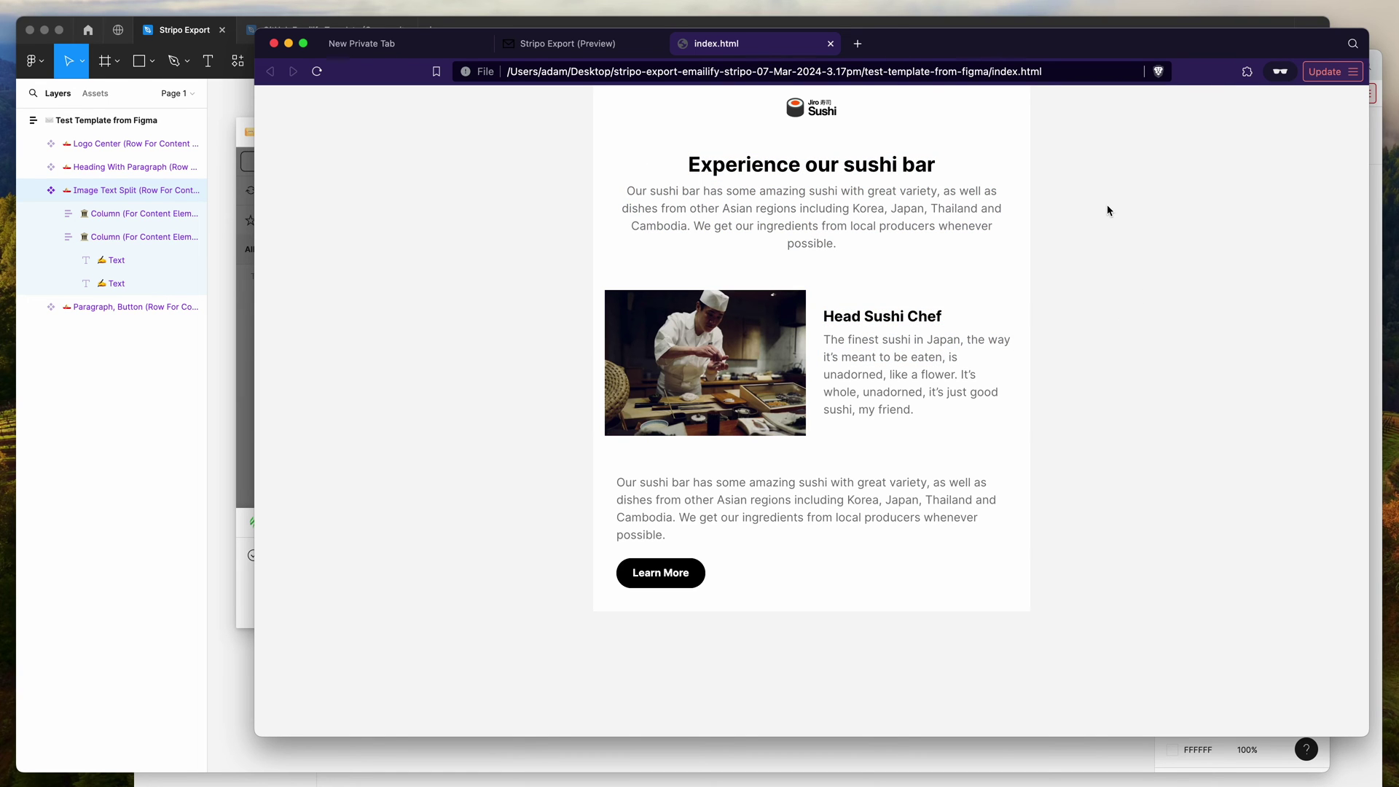
View the page source of index.html and copy all of its HTML
right_click(1099, 176)
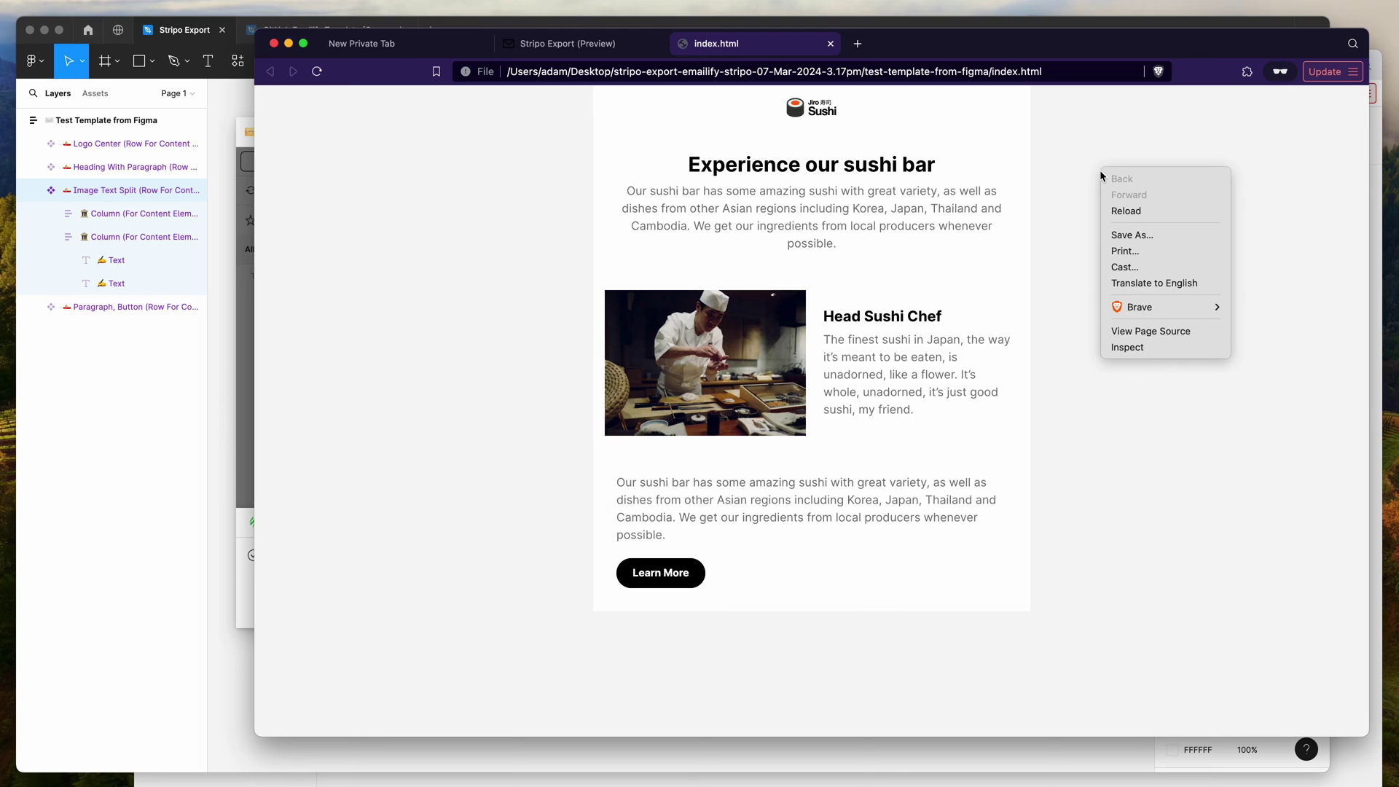
left_click(1150, 337)
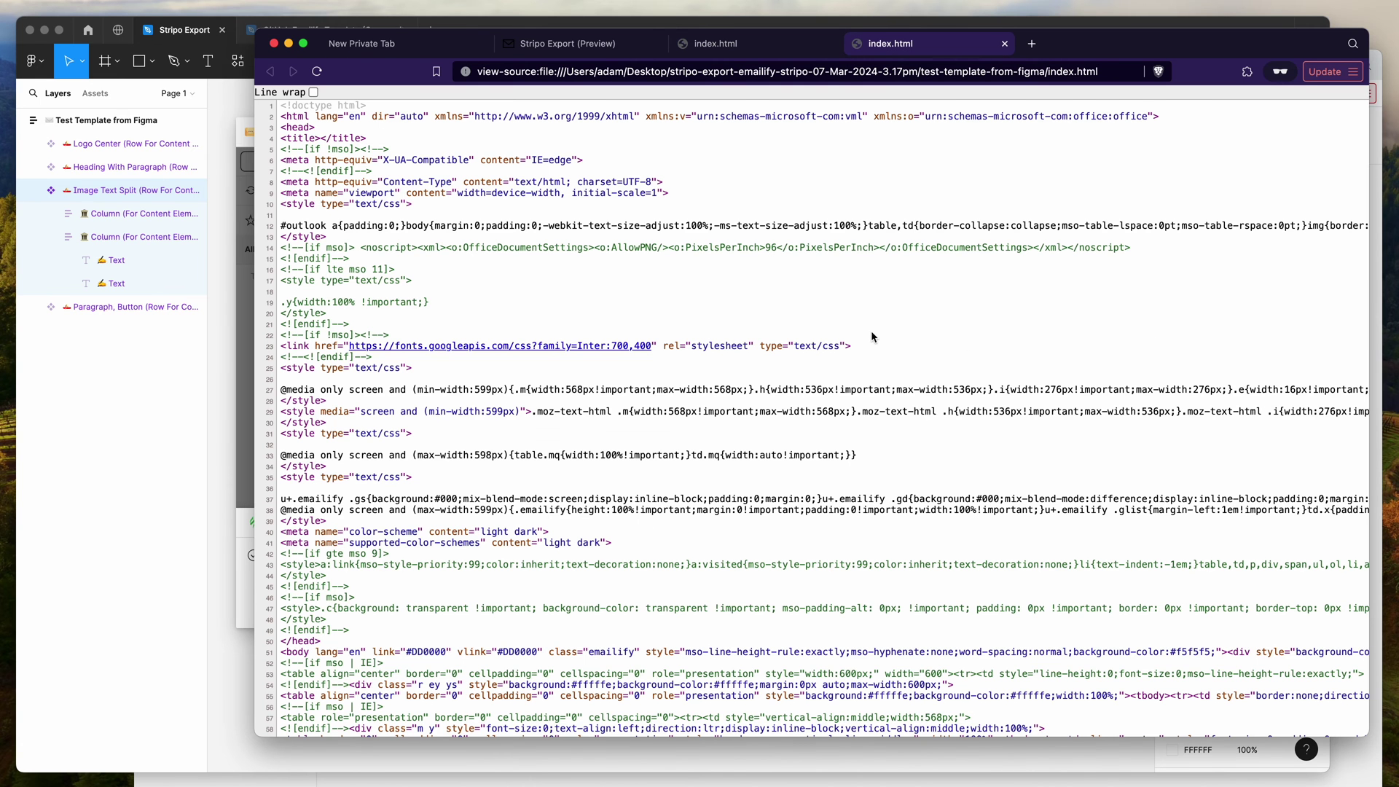
key("super+a")
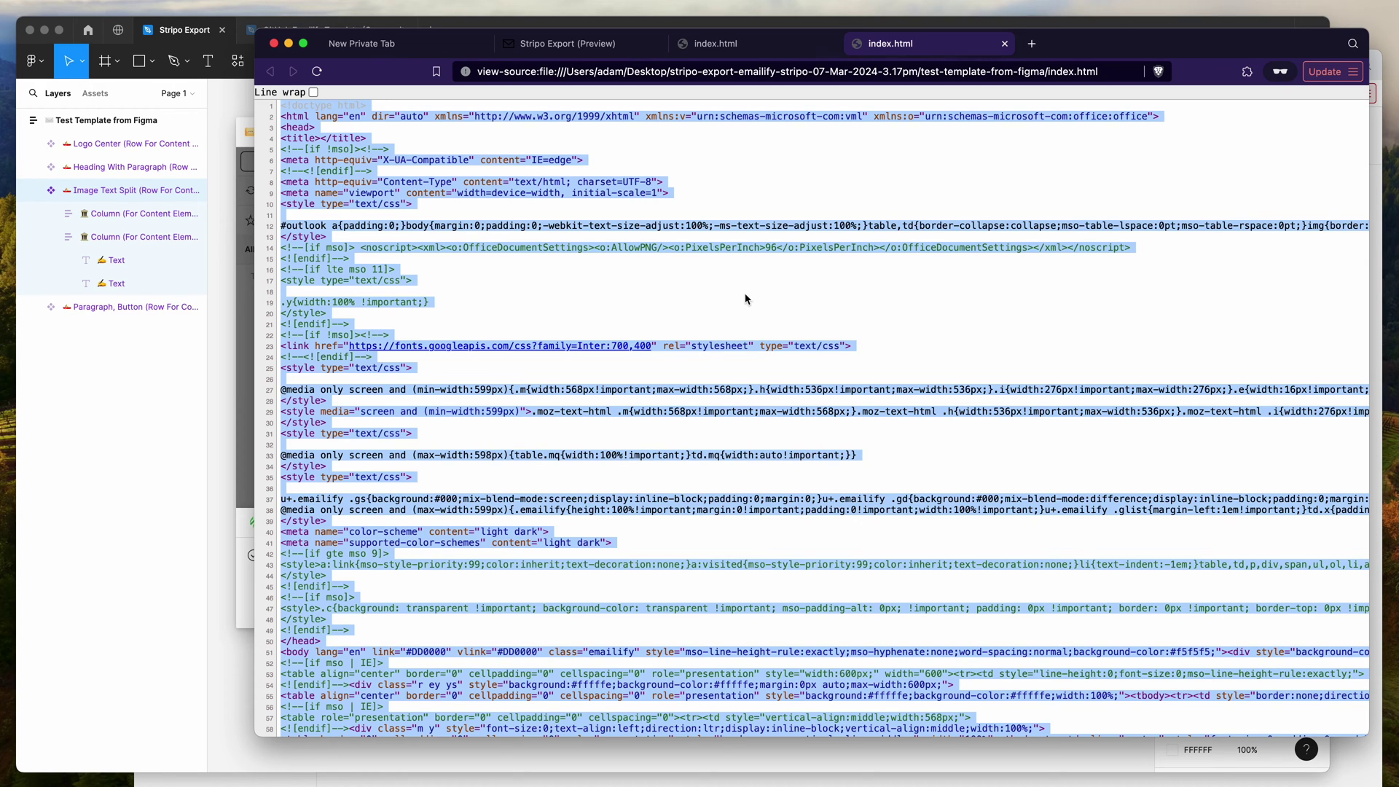
right_click(701, 227)
left_click(726, 259)
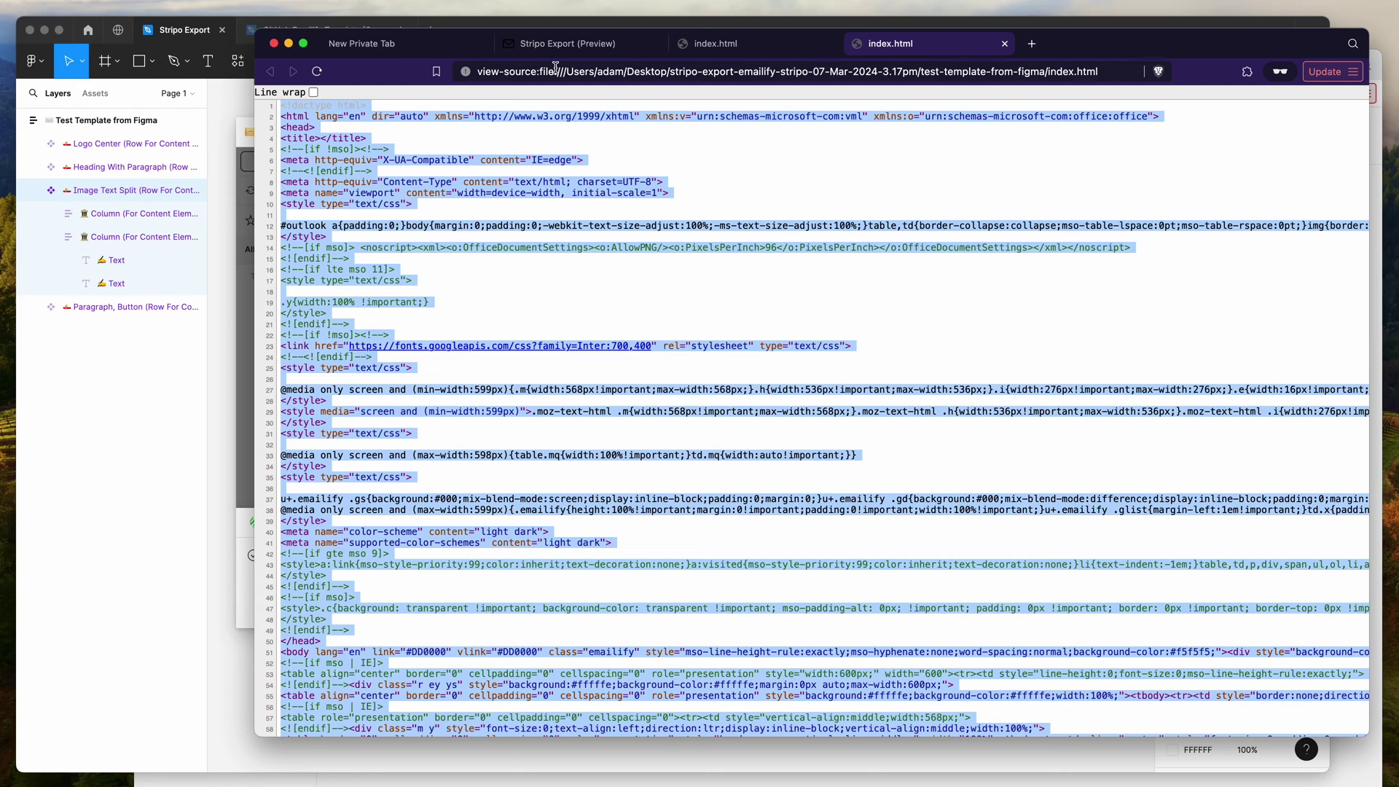
In Stripo, start New Message 2 from the My HTML basic template
left_click(1377, 148)
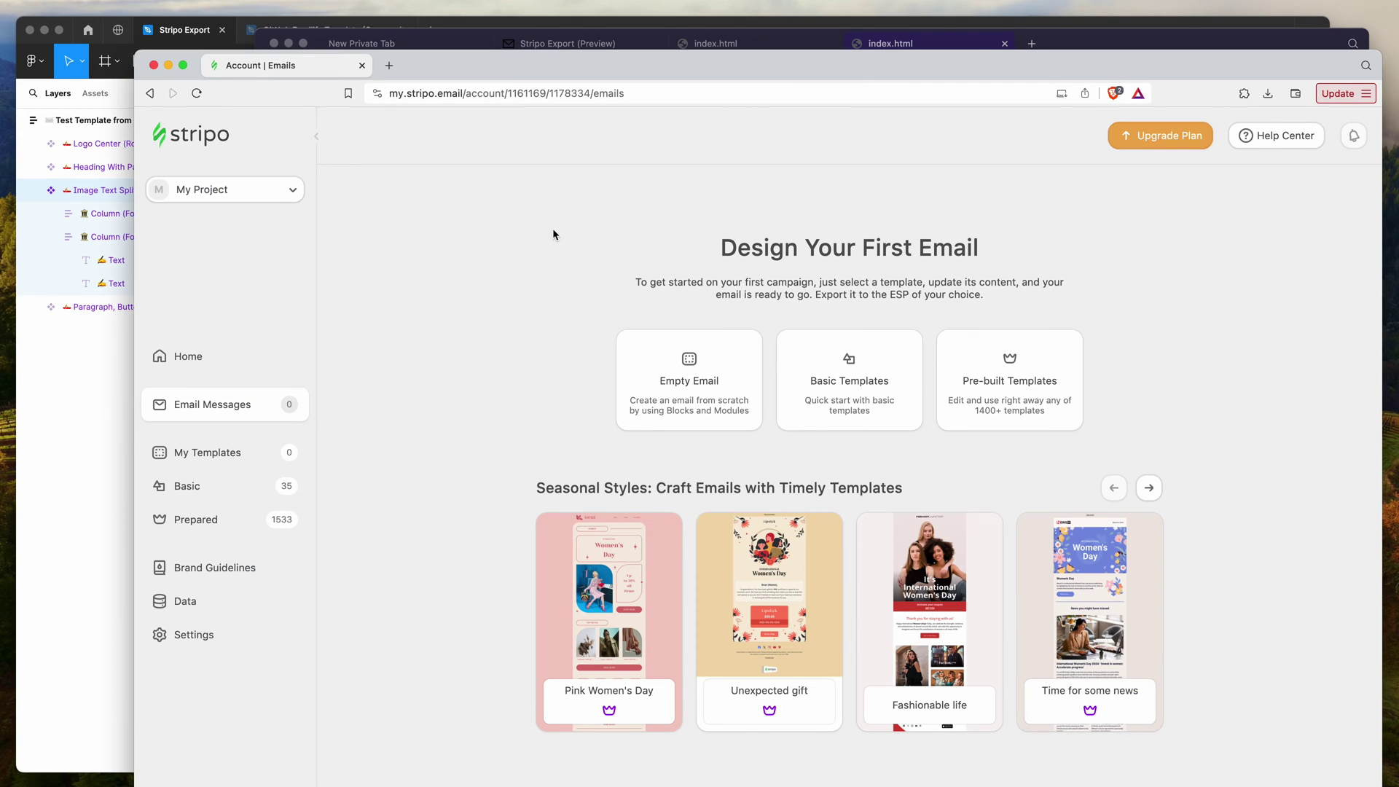
left_click_drag(683, 255, 759, 245)
left_click(716, 229)
left_click(849, 386)
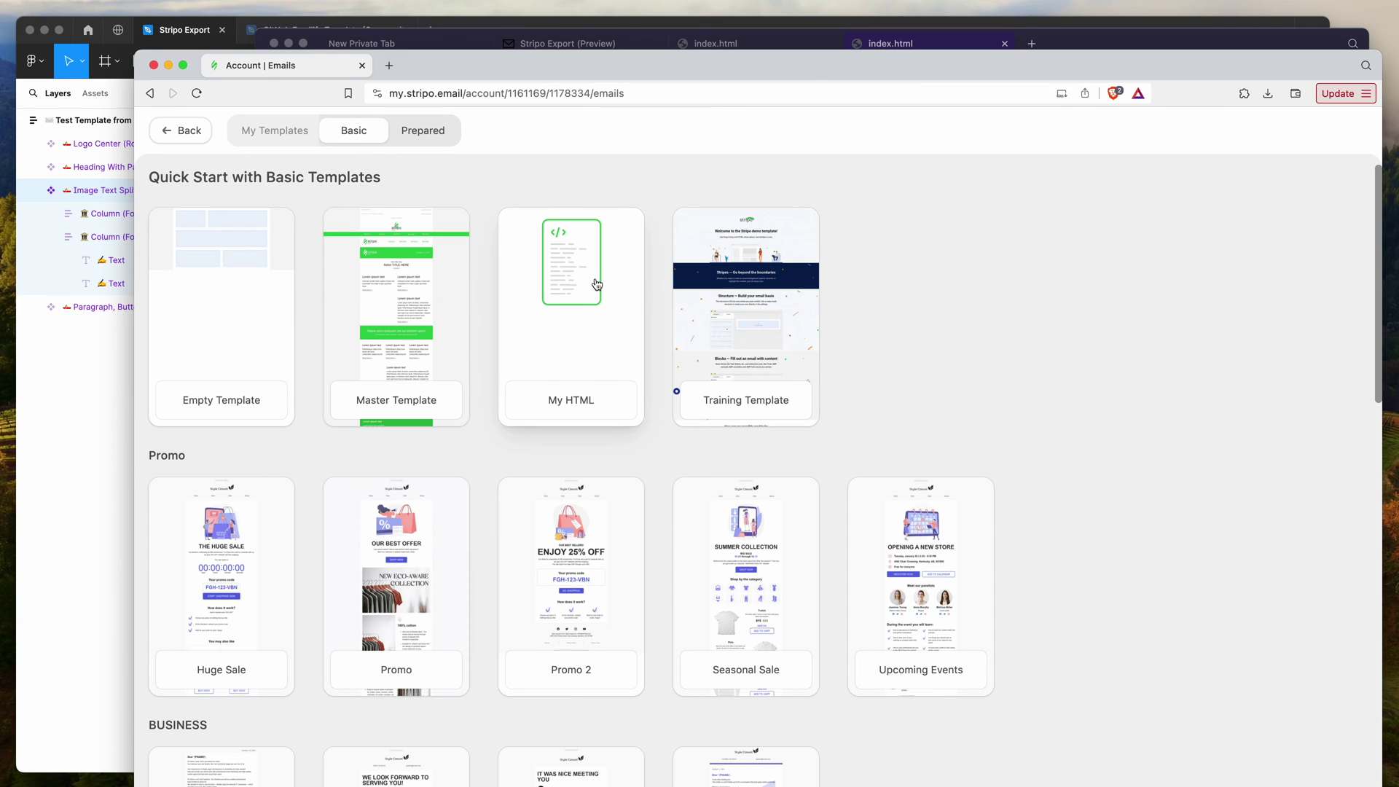
left_click(575, 327)
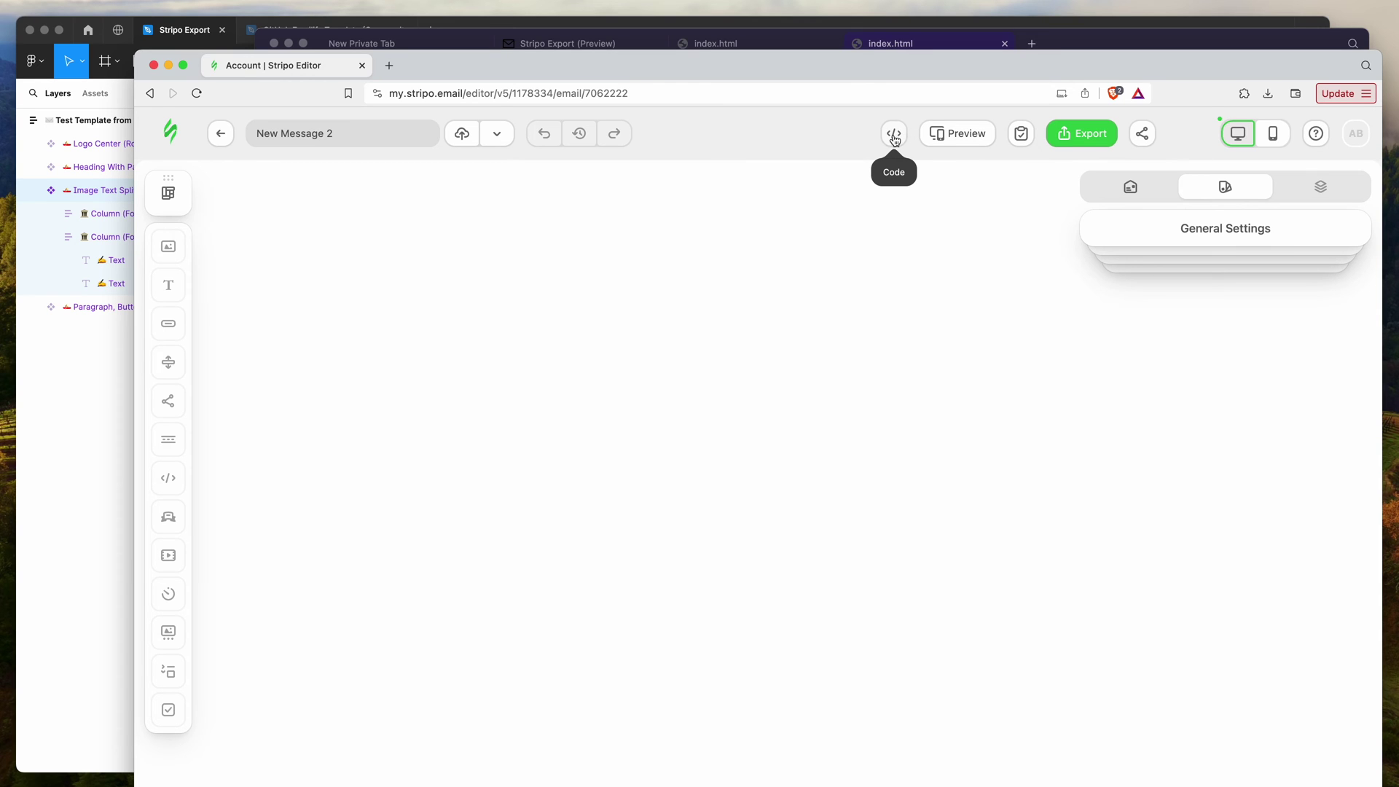
Replace all the starter code in the Code Editor with the copied Figma HTML
left_click(894, 136)
left_click_drag(782, 697, 447, 593)
left_click(449, 633)
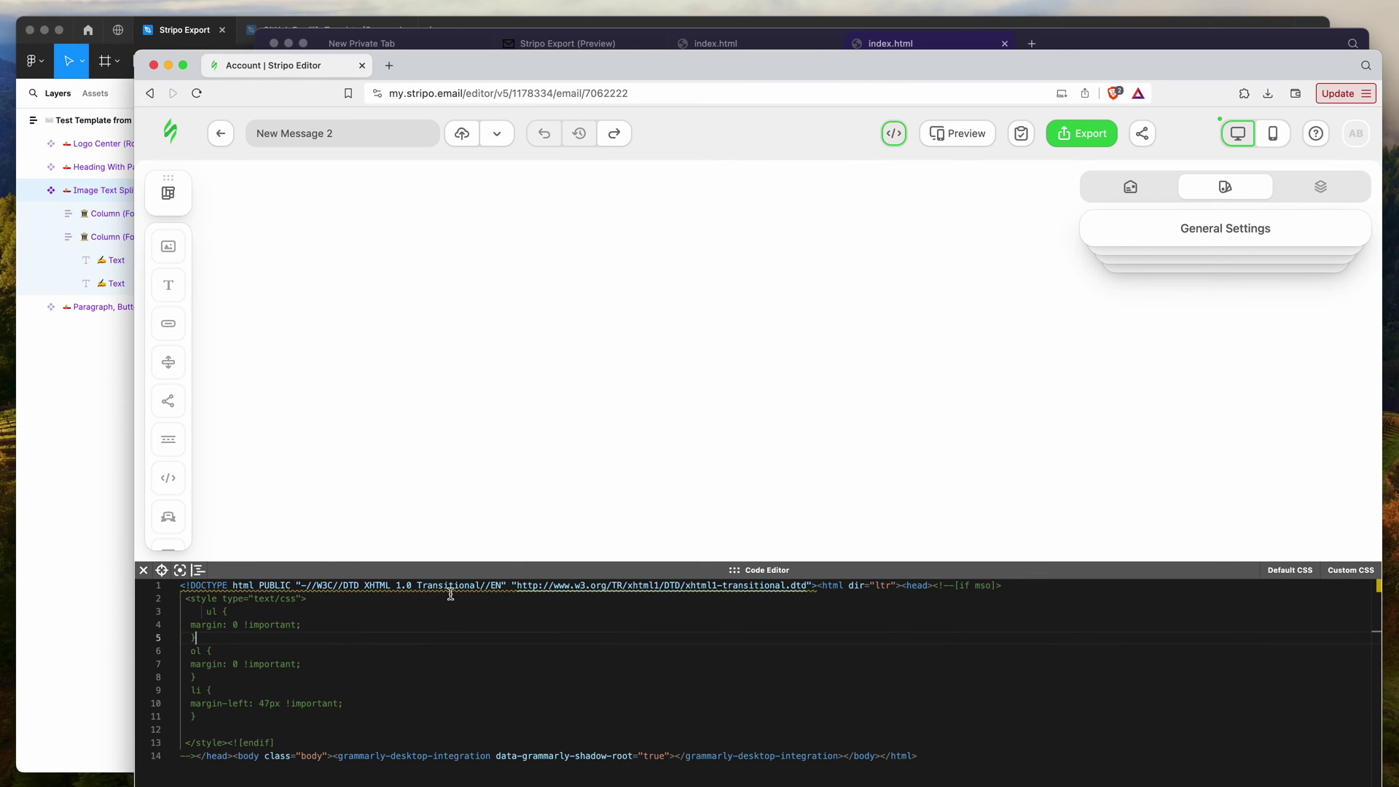
left_click(508, 613)
key("super+a")
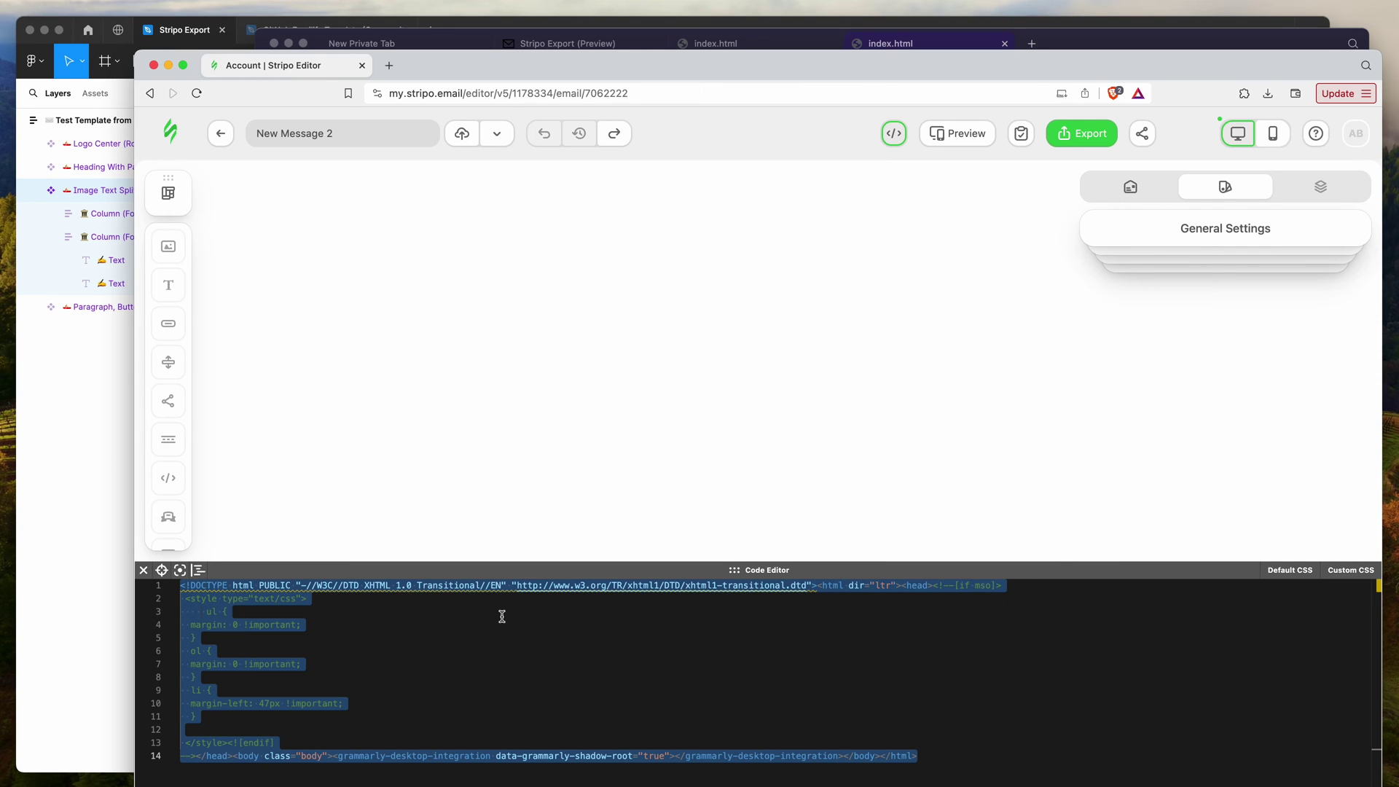
key("super+v")
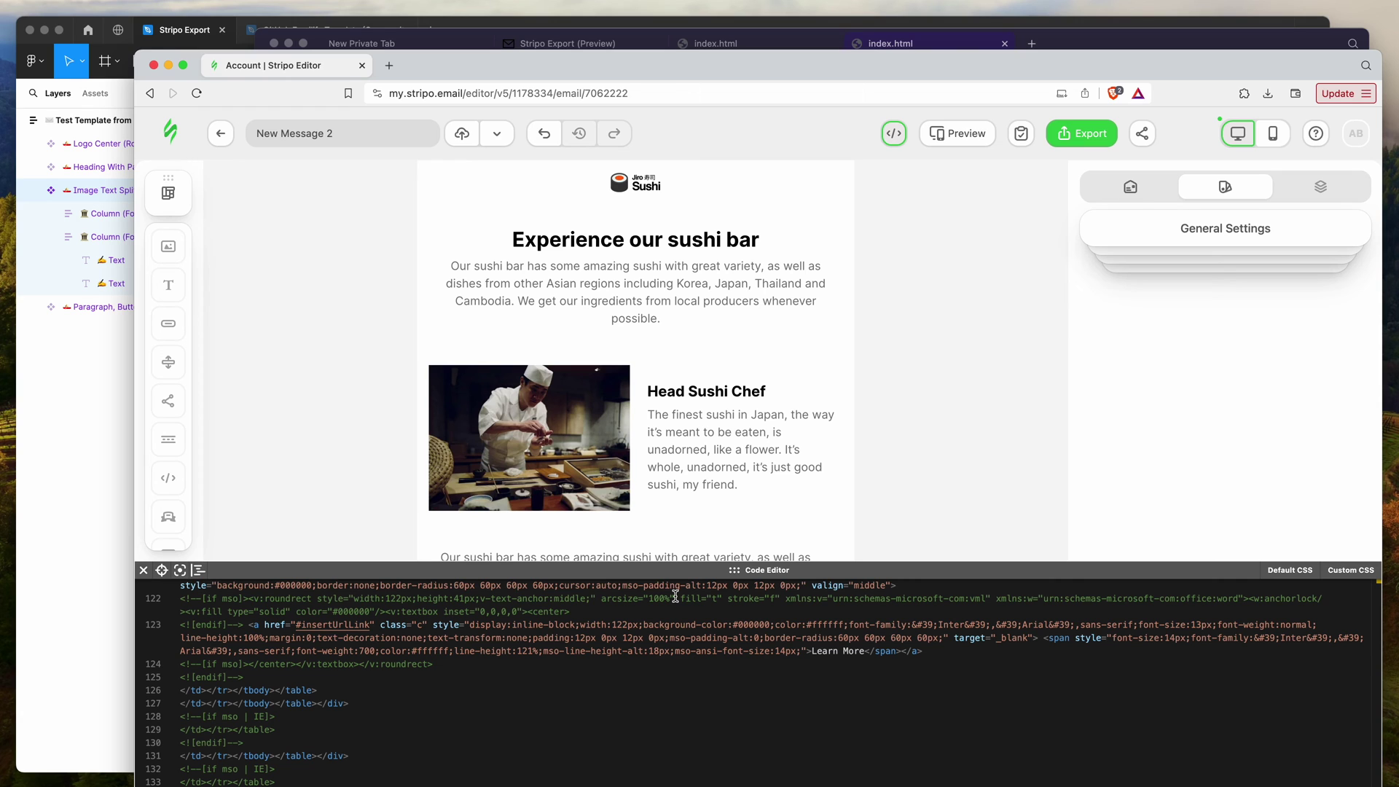
Replace 'our' with 'expanded' in the heading 'Experience our sushi bar'
scroll(845, 437, "down", 1)
scroll(655, 328, "up", 1)
double_click(648, 283)
left_click(625, 244)
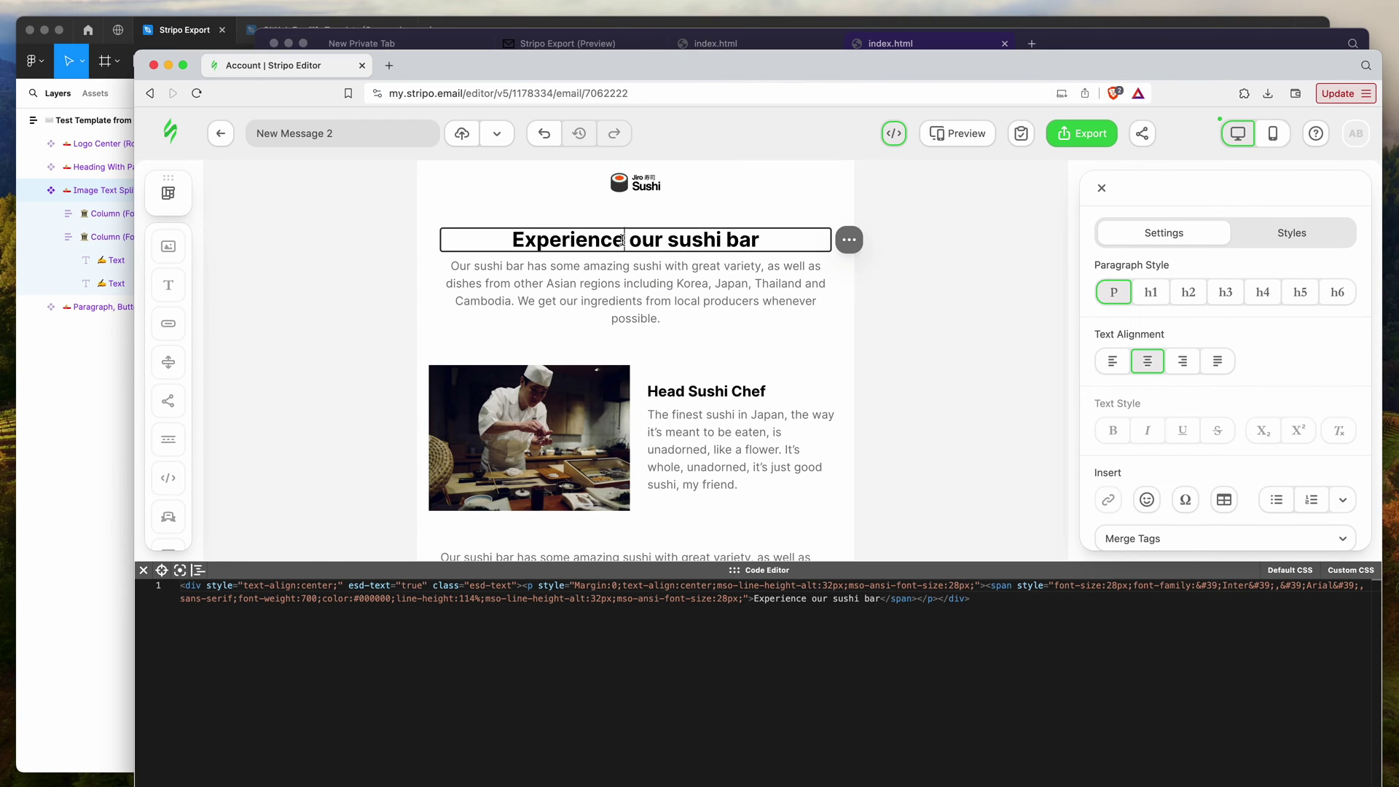
double_click(645, 241)
key("BackSpace")
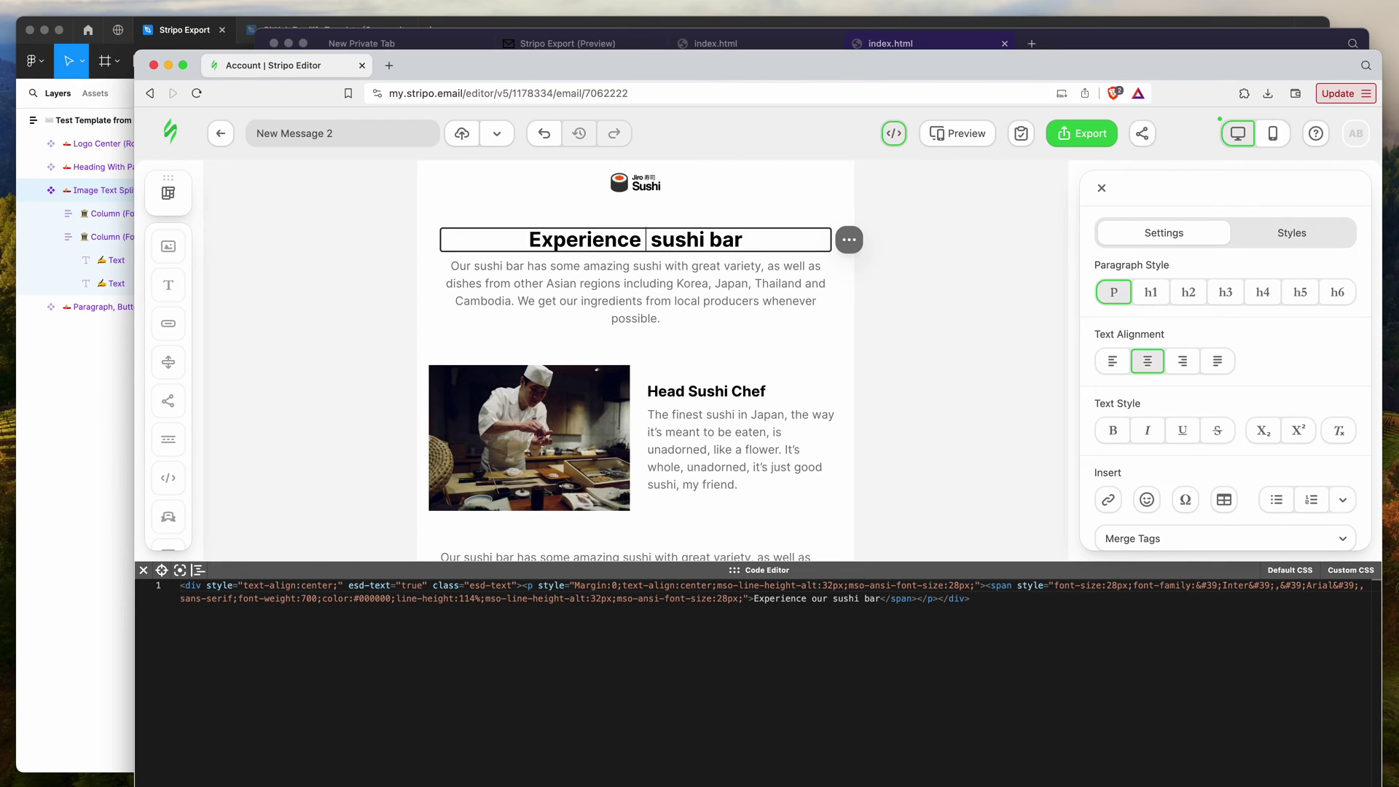
type("expanded")
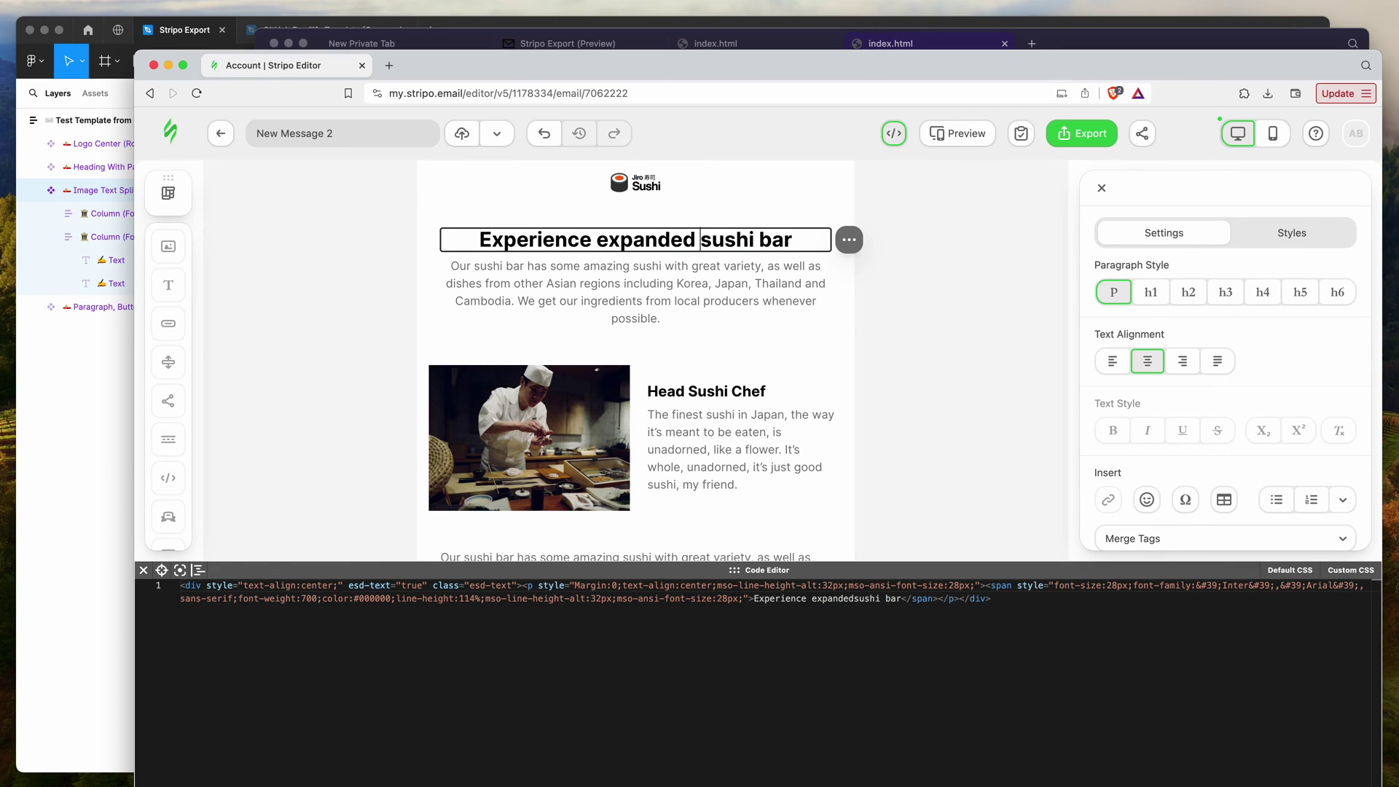
Finish the heading edit and select the chef image to view its settings
left_click(648, 318)
scroll(653, 286, "down", 1)
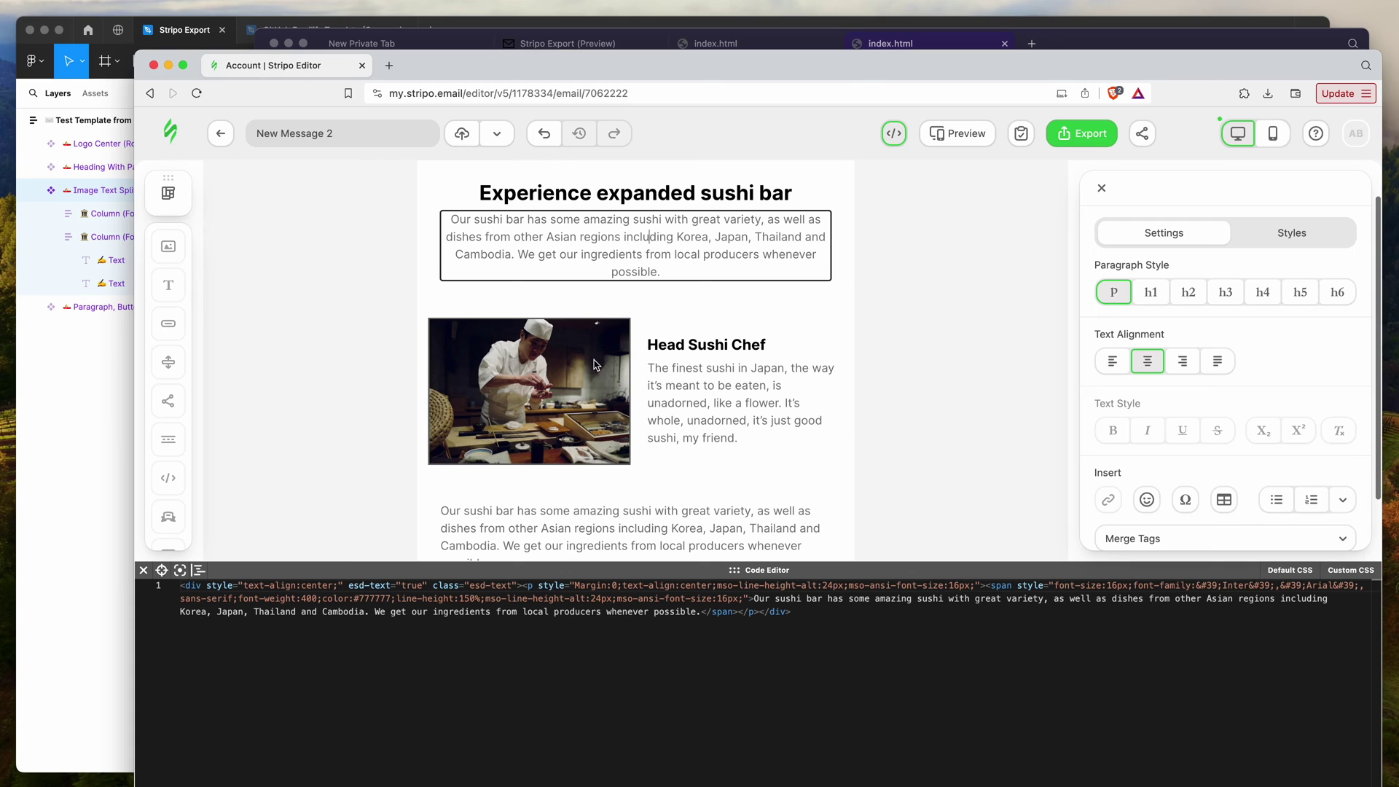
scroll(592, 382, "up", 1)
left_click(531, 388)
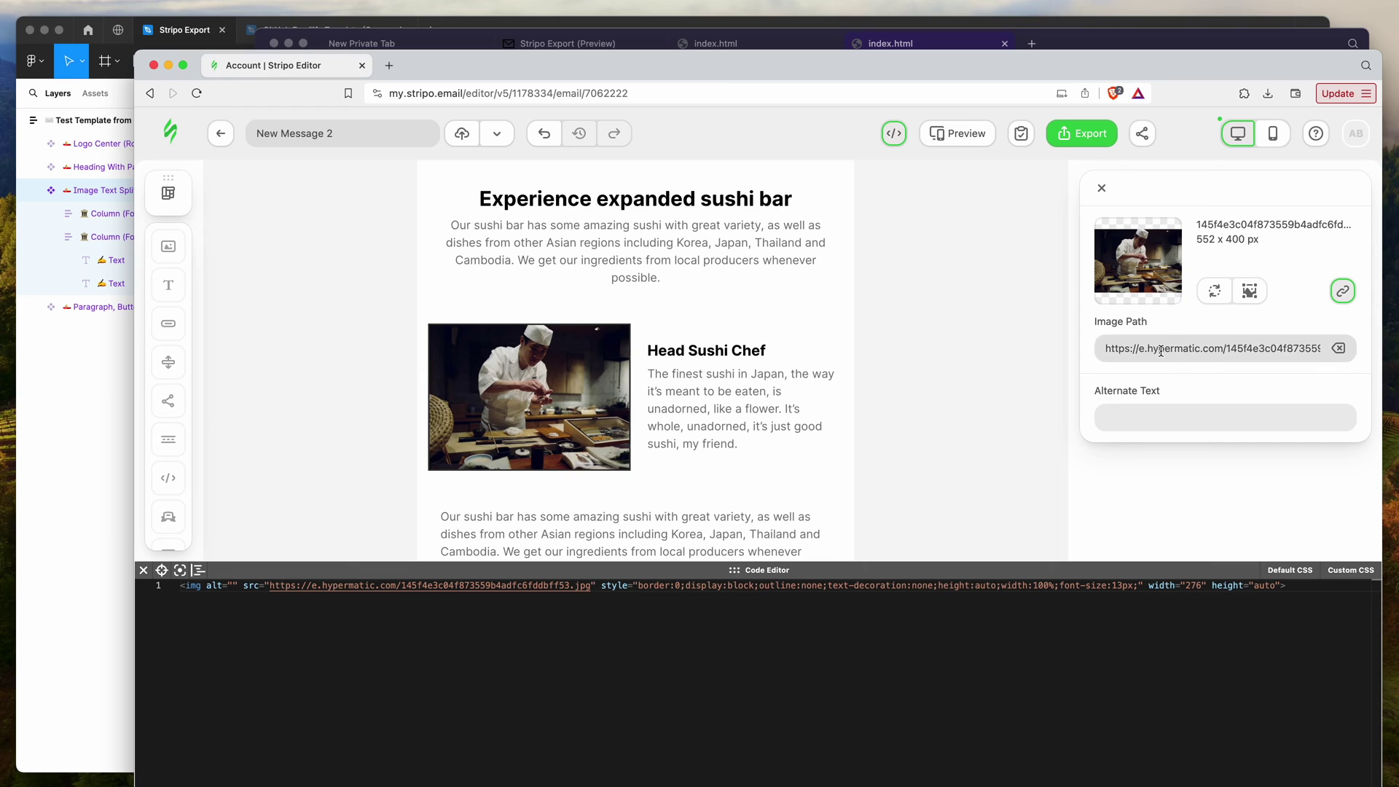
Open the Image Gallery to replace the chef photo, compare with Figma, then select the Head Sushi Chef heading
left_click(1215, 293)
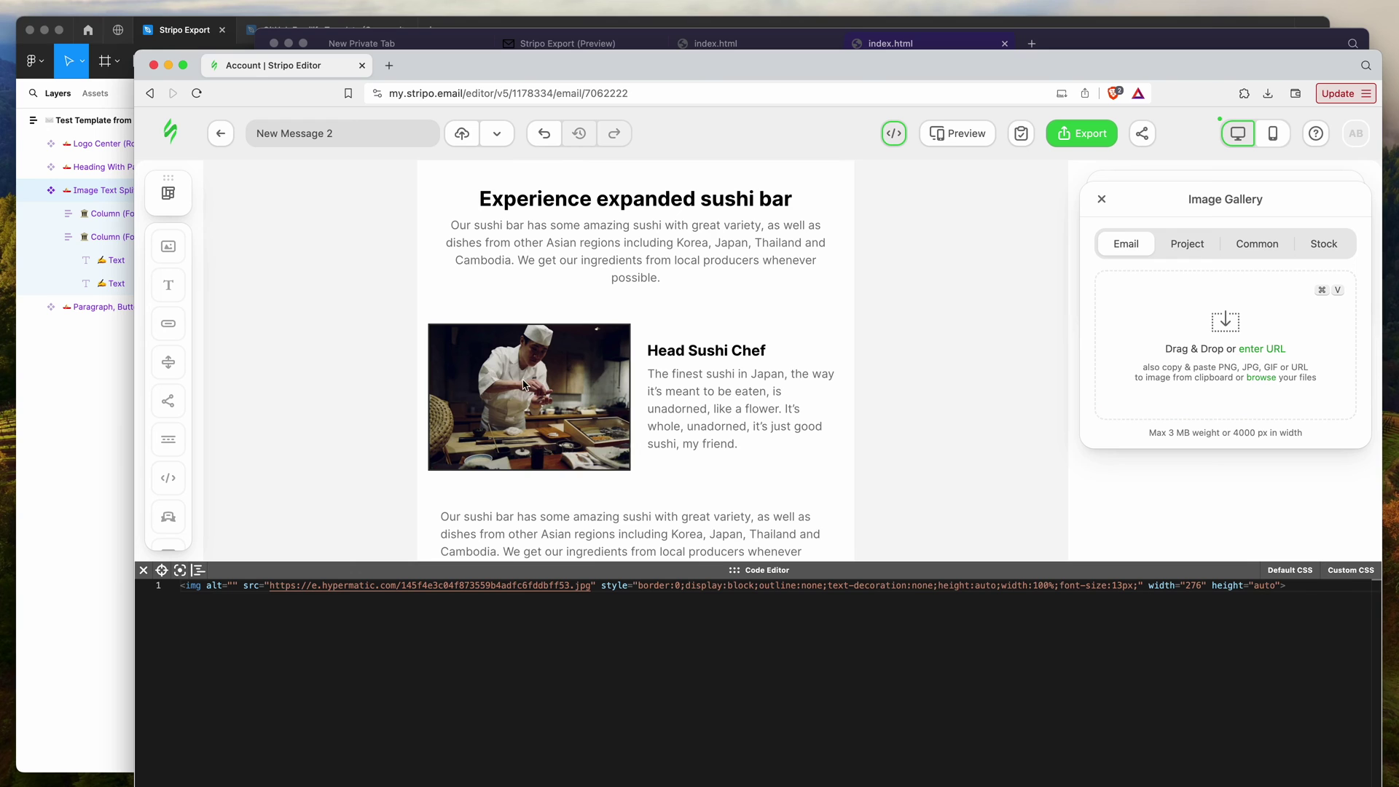
scroll(521, 384, "down", 3)
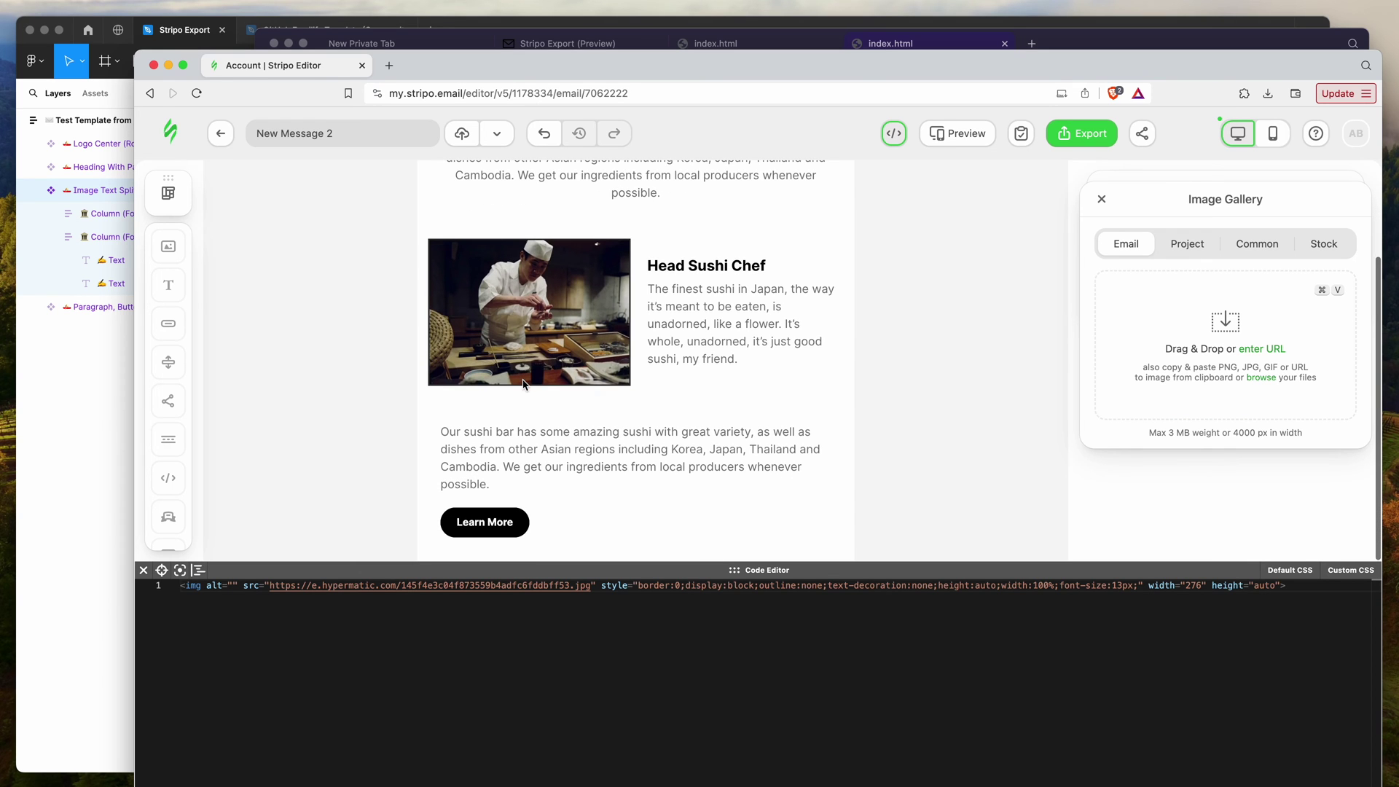
left_click(103, 475)
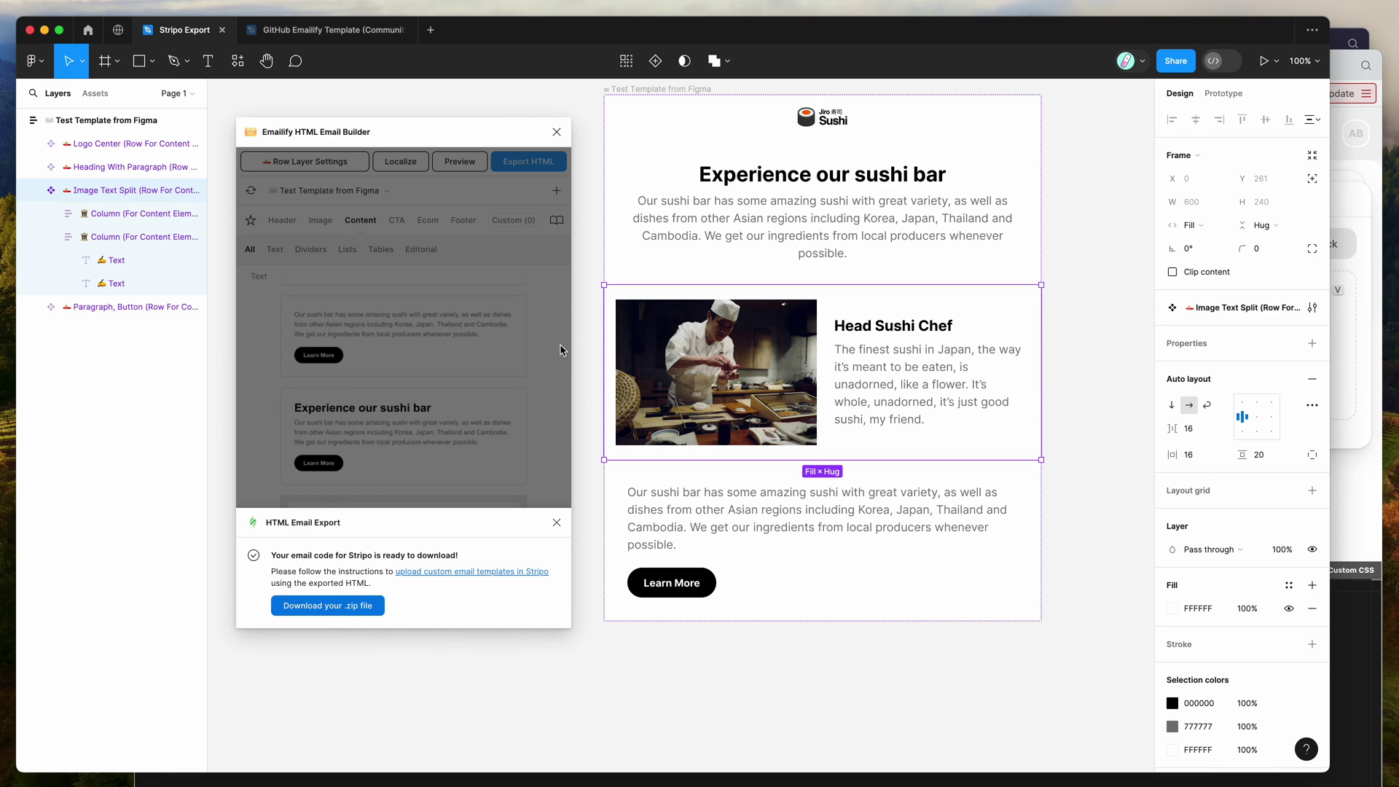
left_click(1344, 435)
scroll(742, 404, "up", 5)
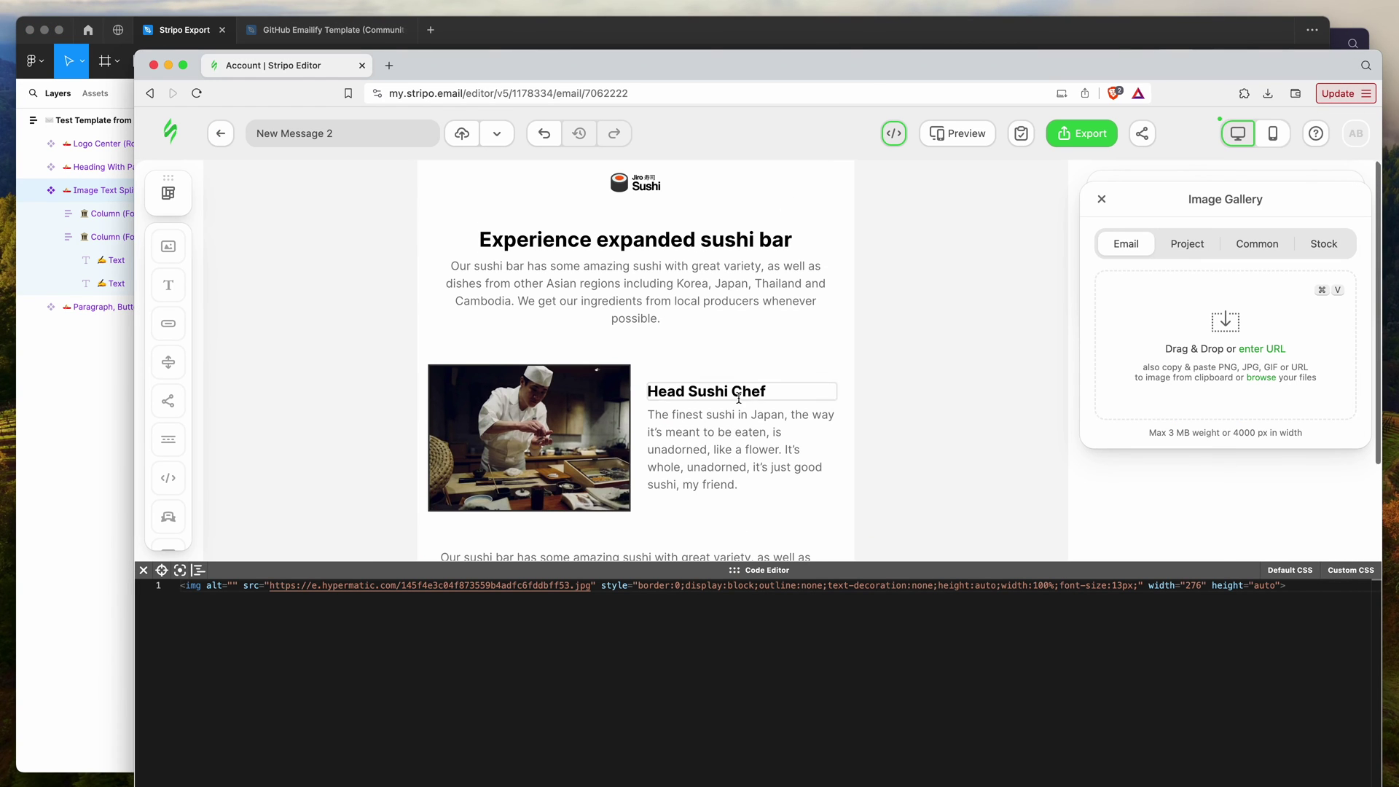
left_click(699, 389)
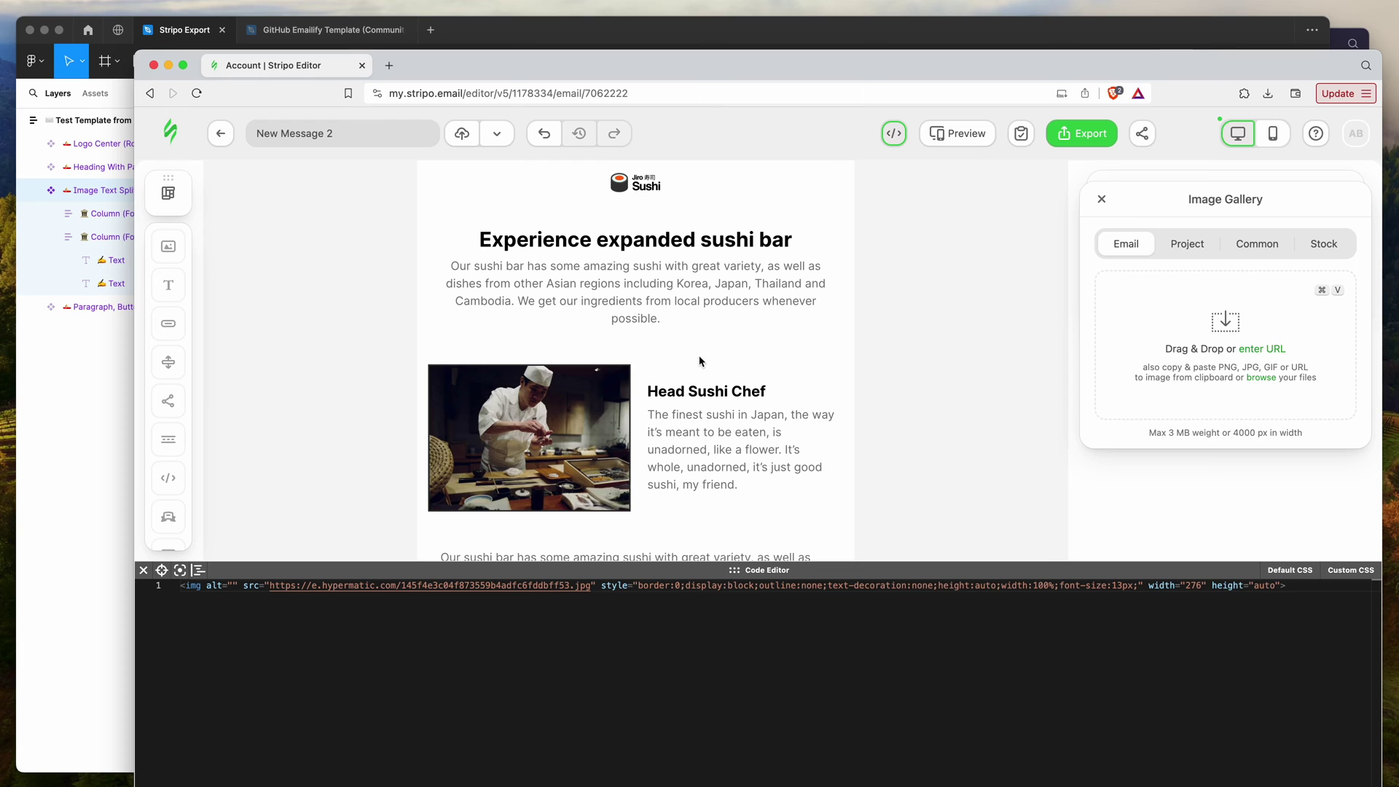
Start a new email, New Message 3, from the My HTML template in the Emails list
left_click(171, 132)
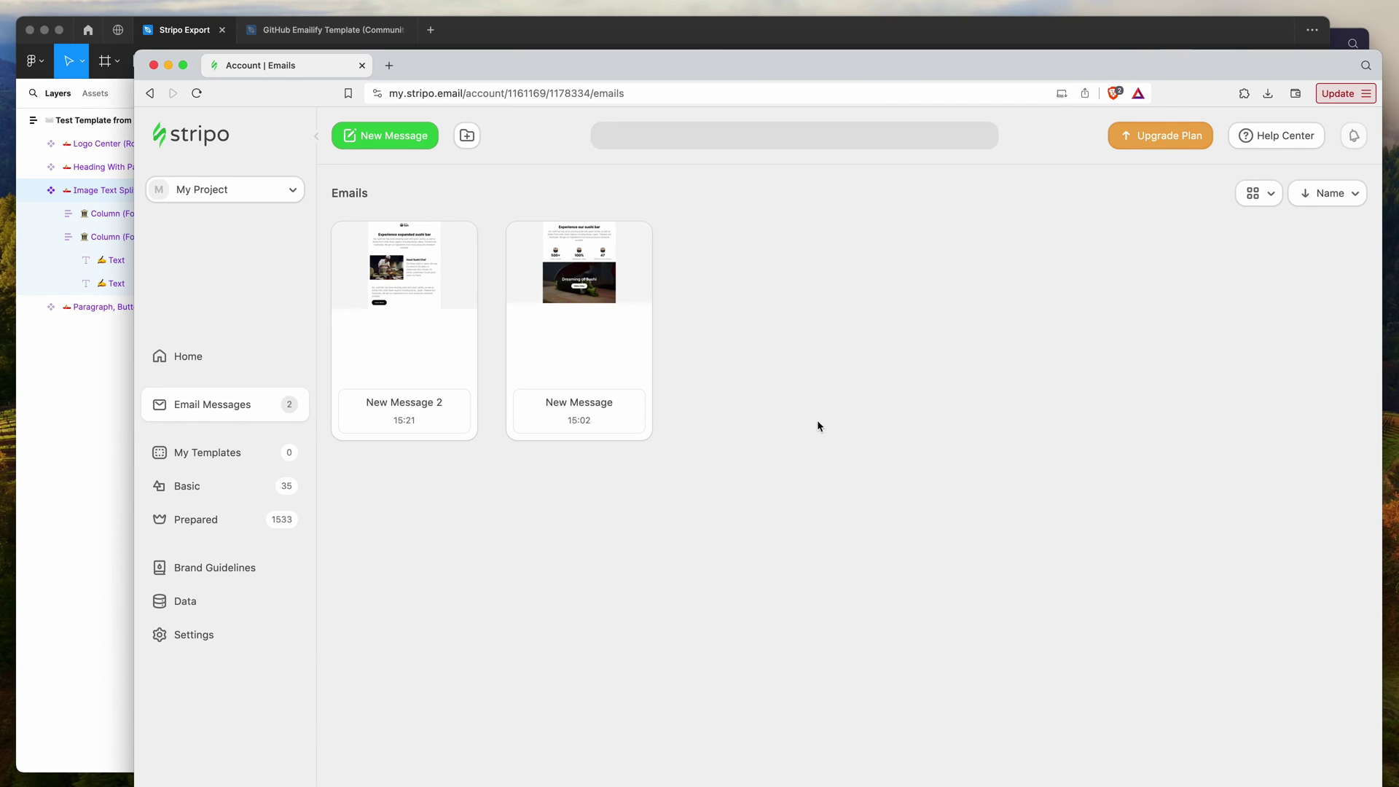
left_click(383, 137)
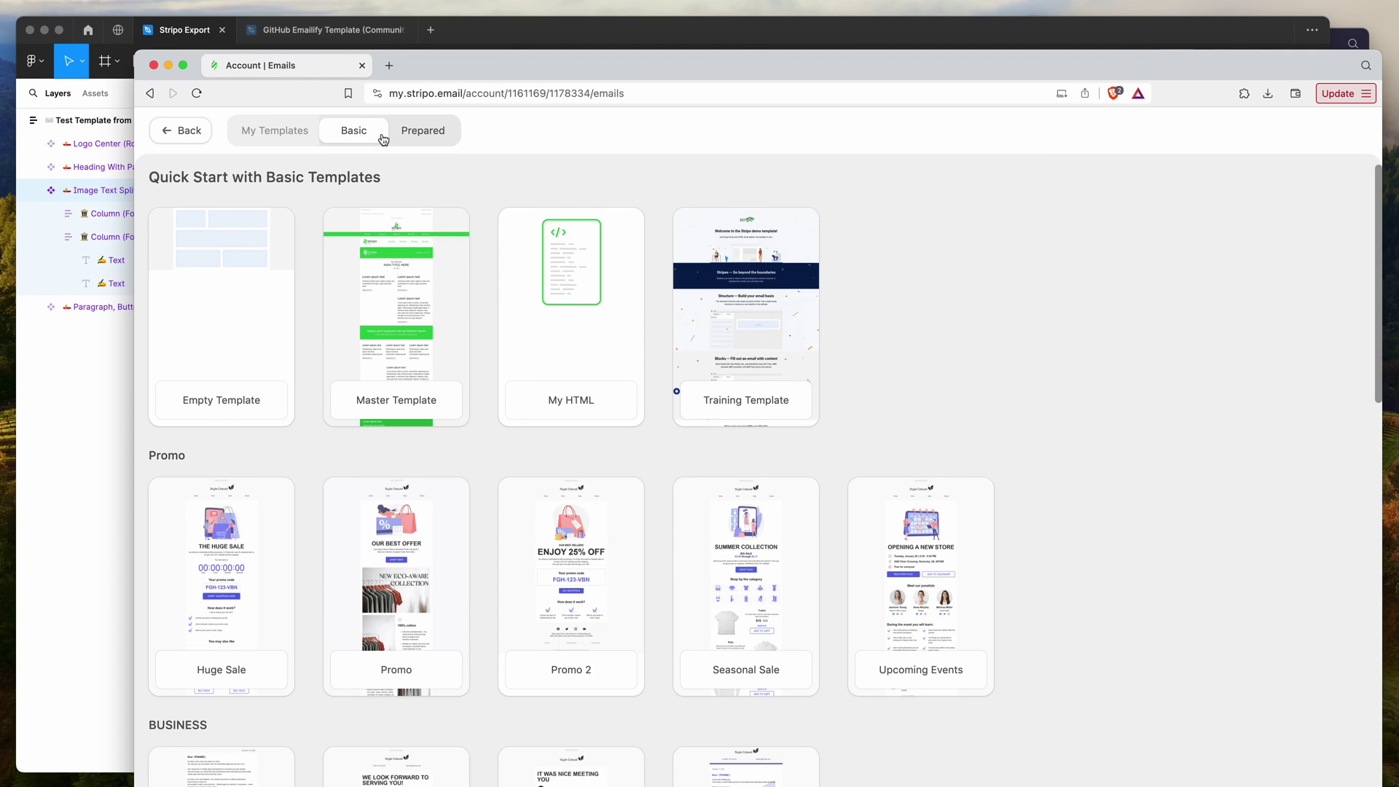
left_click(562, 330)
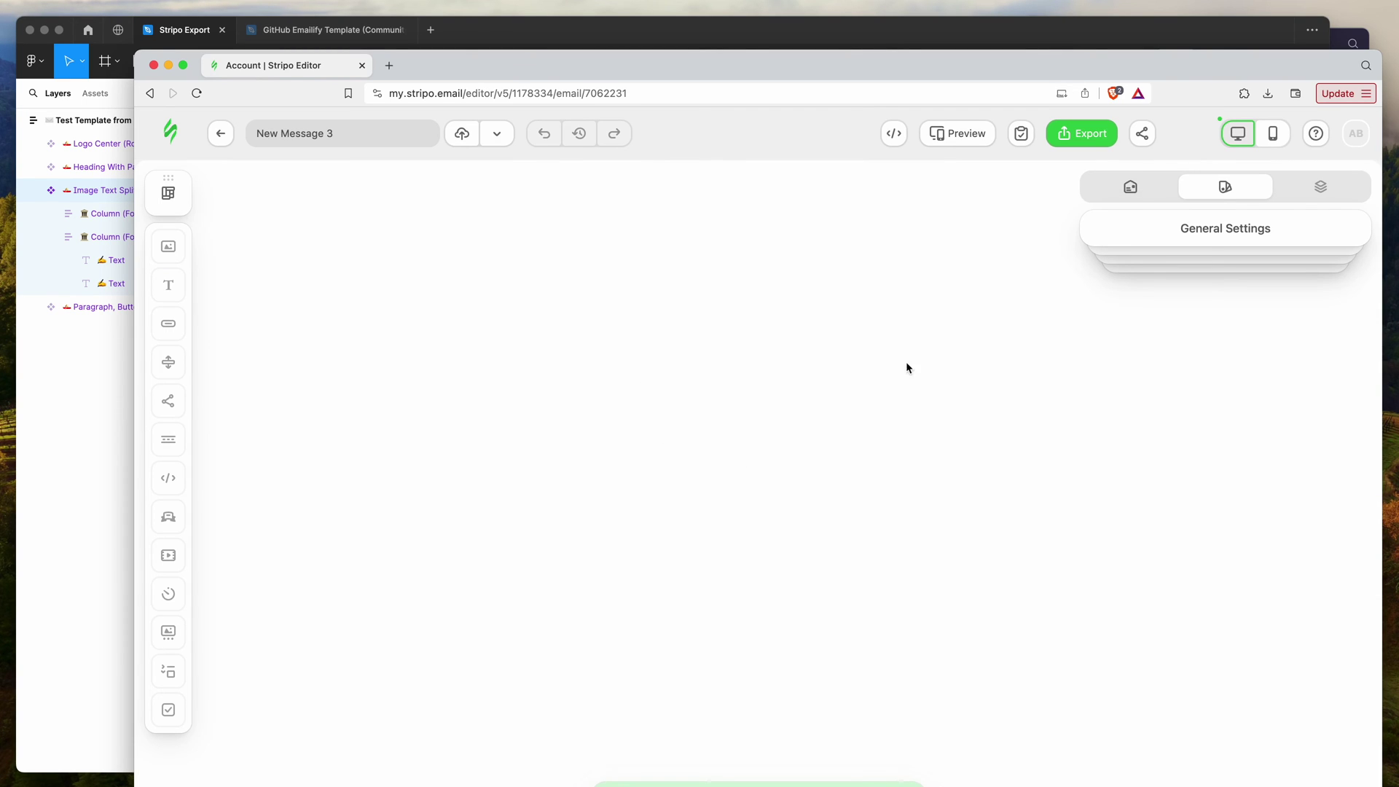
Replace New Message 3's starter code with the exported sushi email HTML and review the preview
left_click(893, 133)
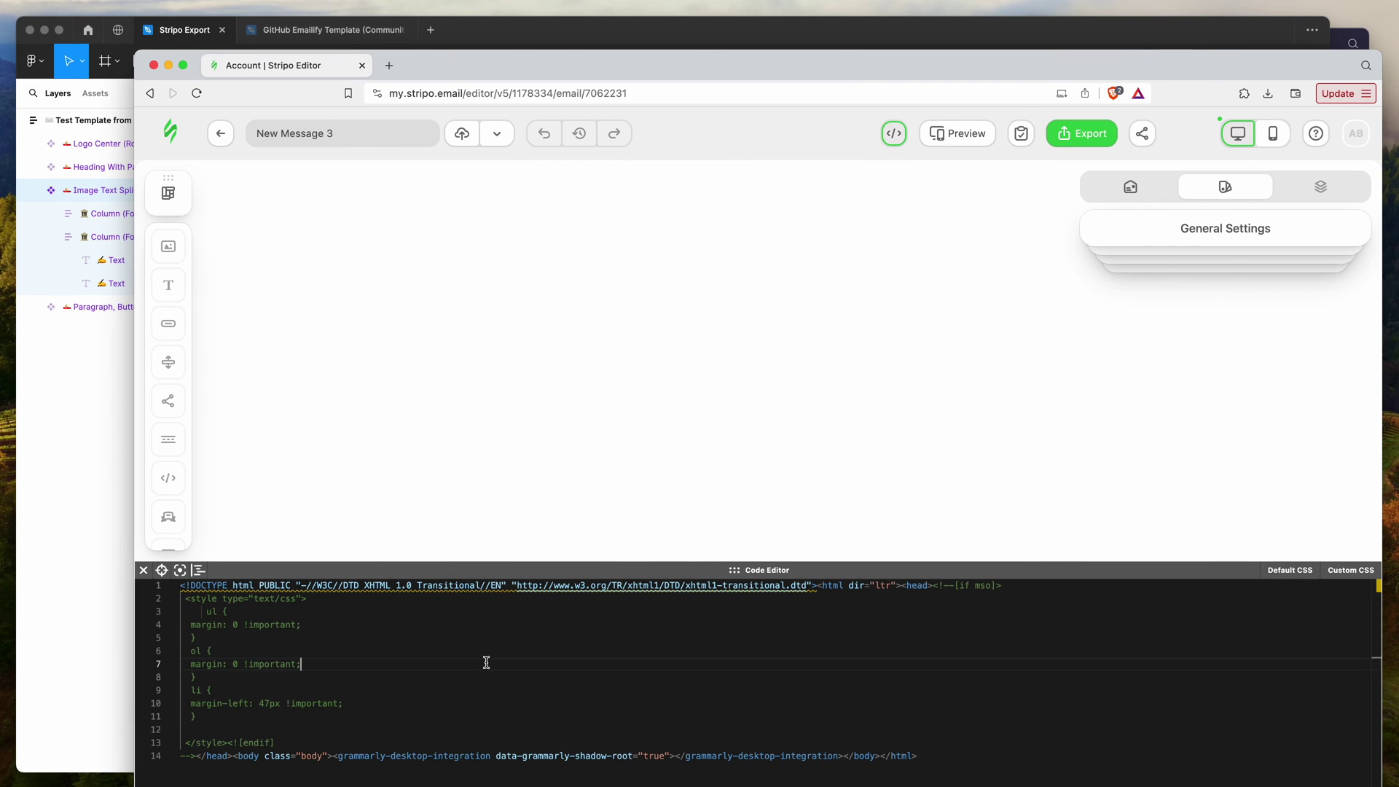
key("super+a")
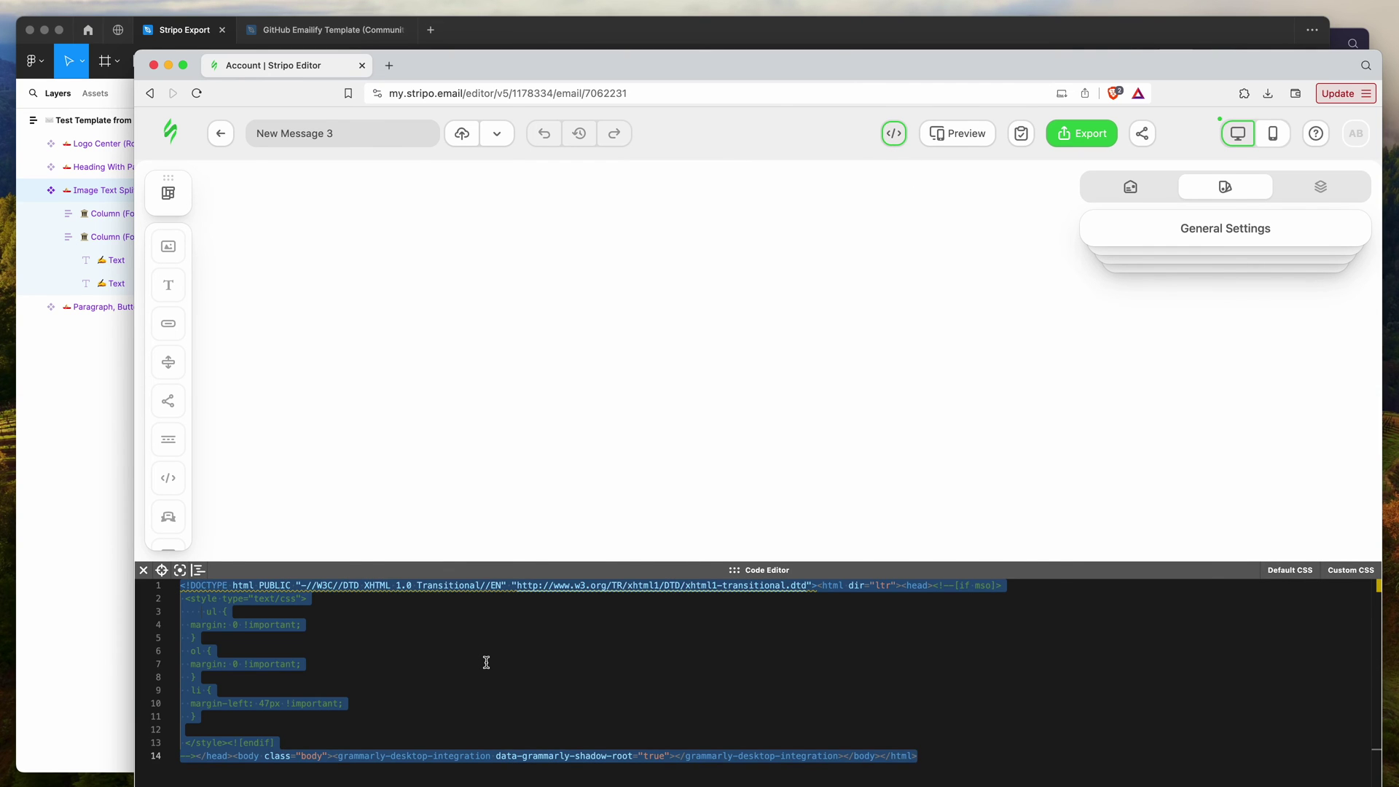
key("super+v")
scroll(557, 431, "down", 2)
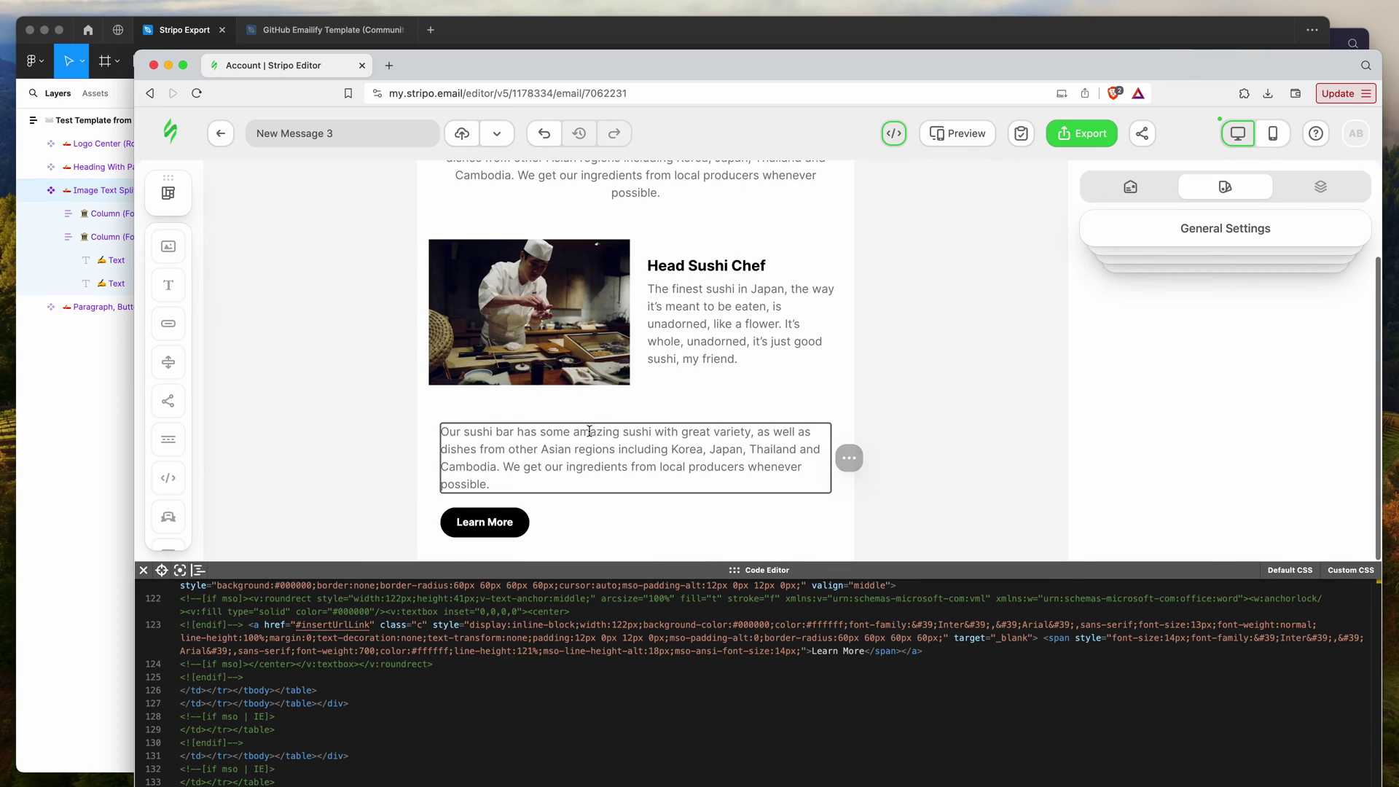
scroll(571, 431, "up", 2)
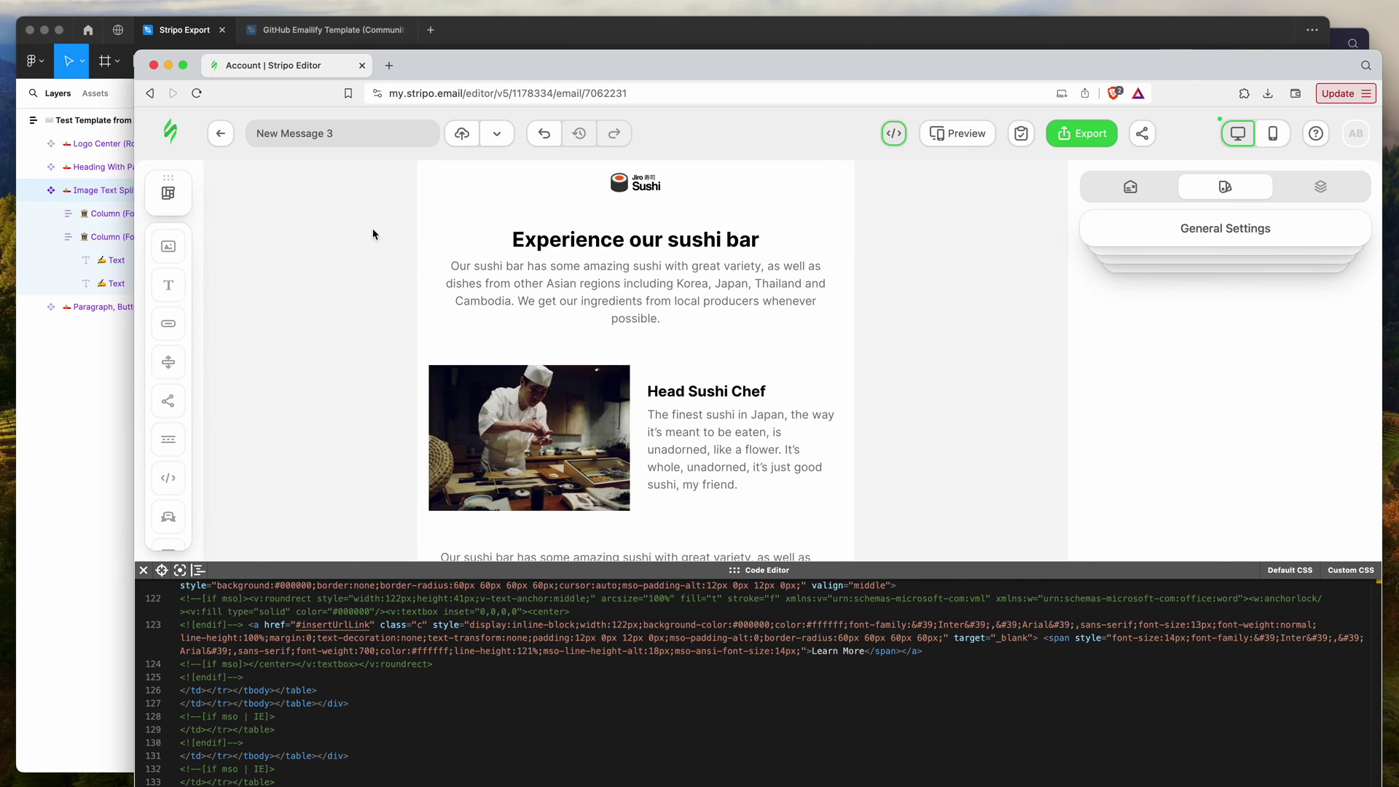
scroll(802, 328, "down", 2)
left_click(509, 706)
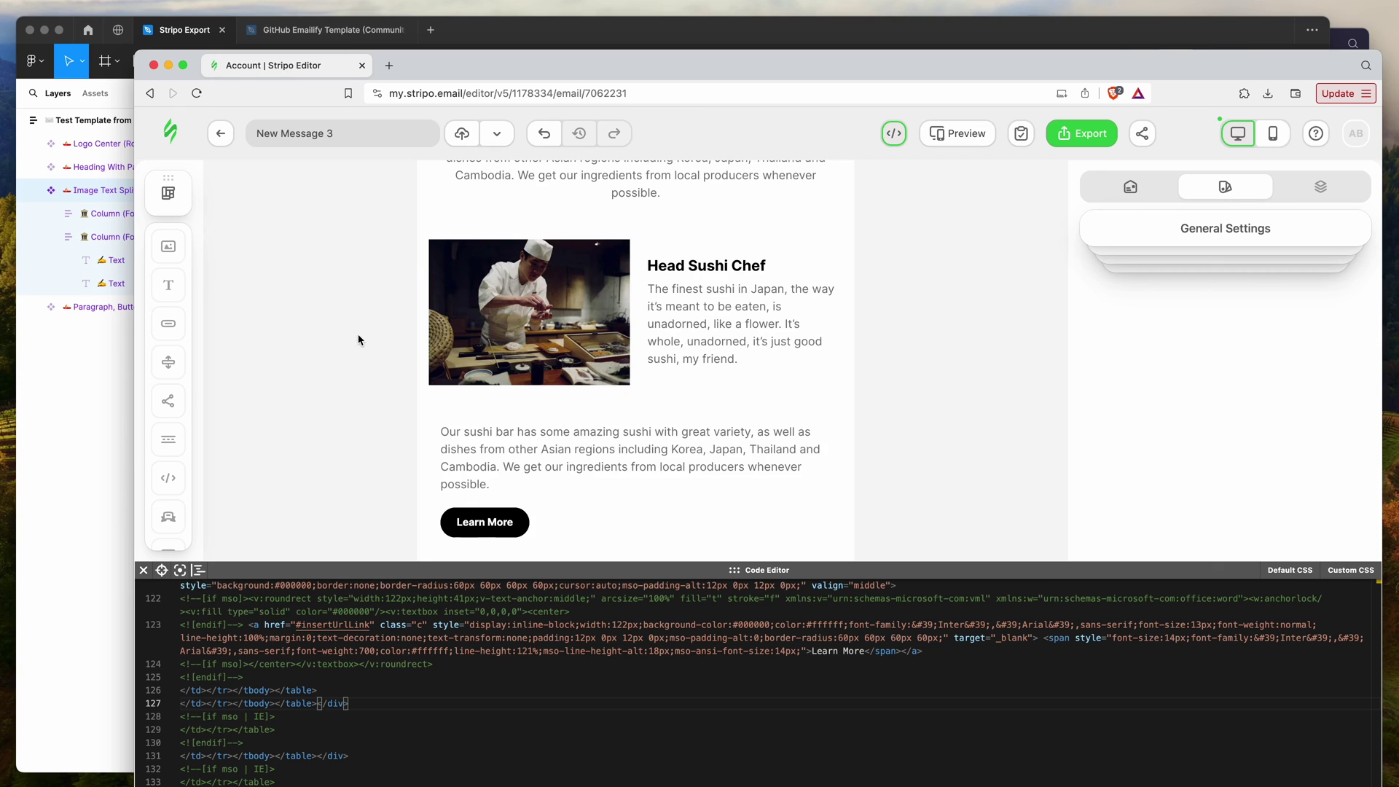
scroll(358, 339, "up", 2)
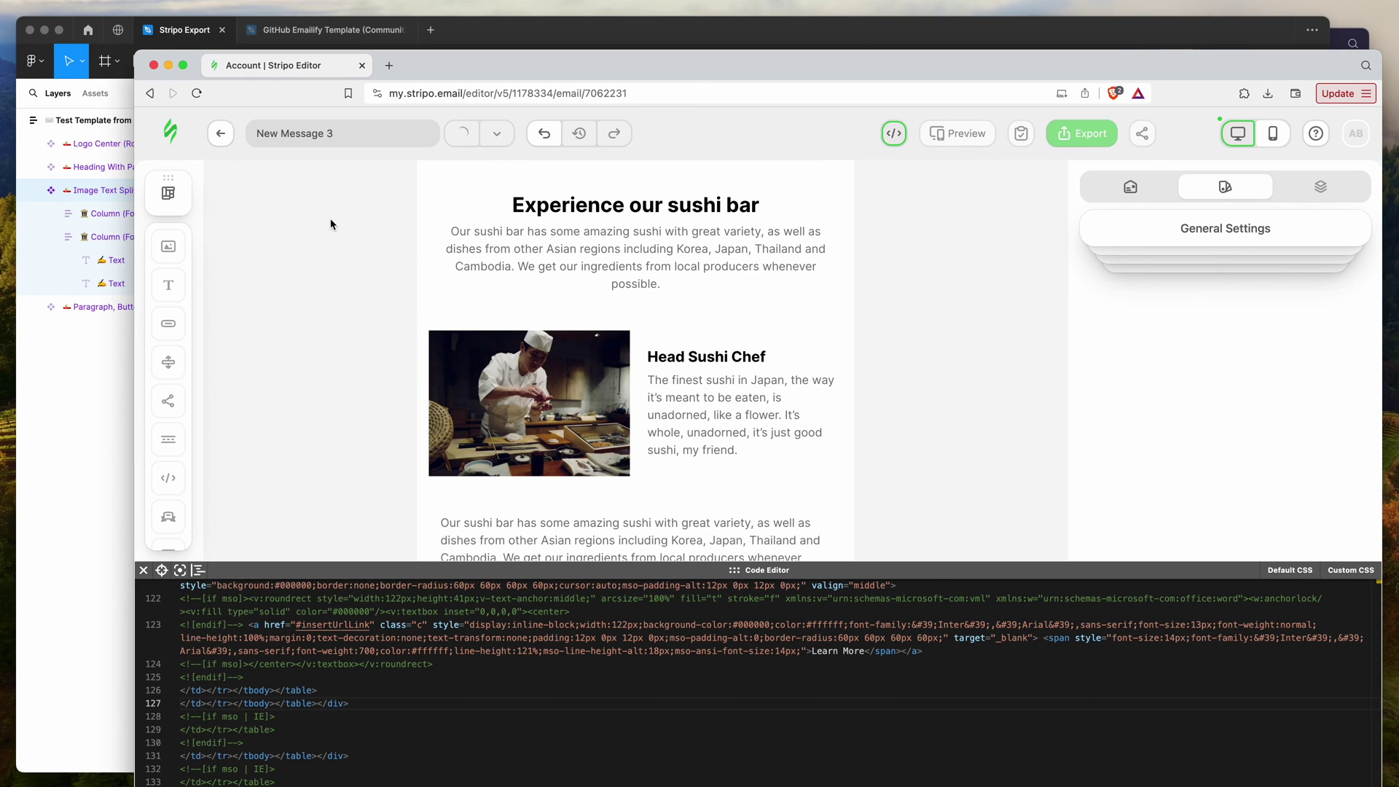
scroll(330, 224, "up", 1)
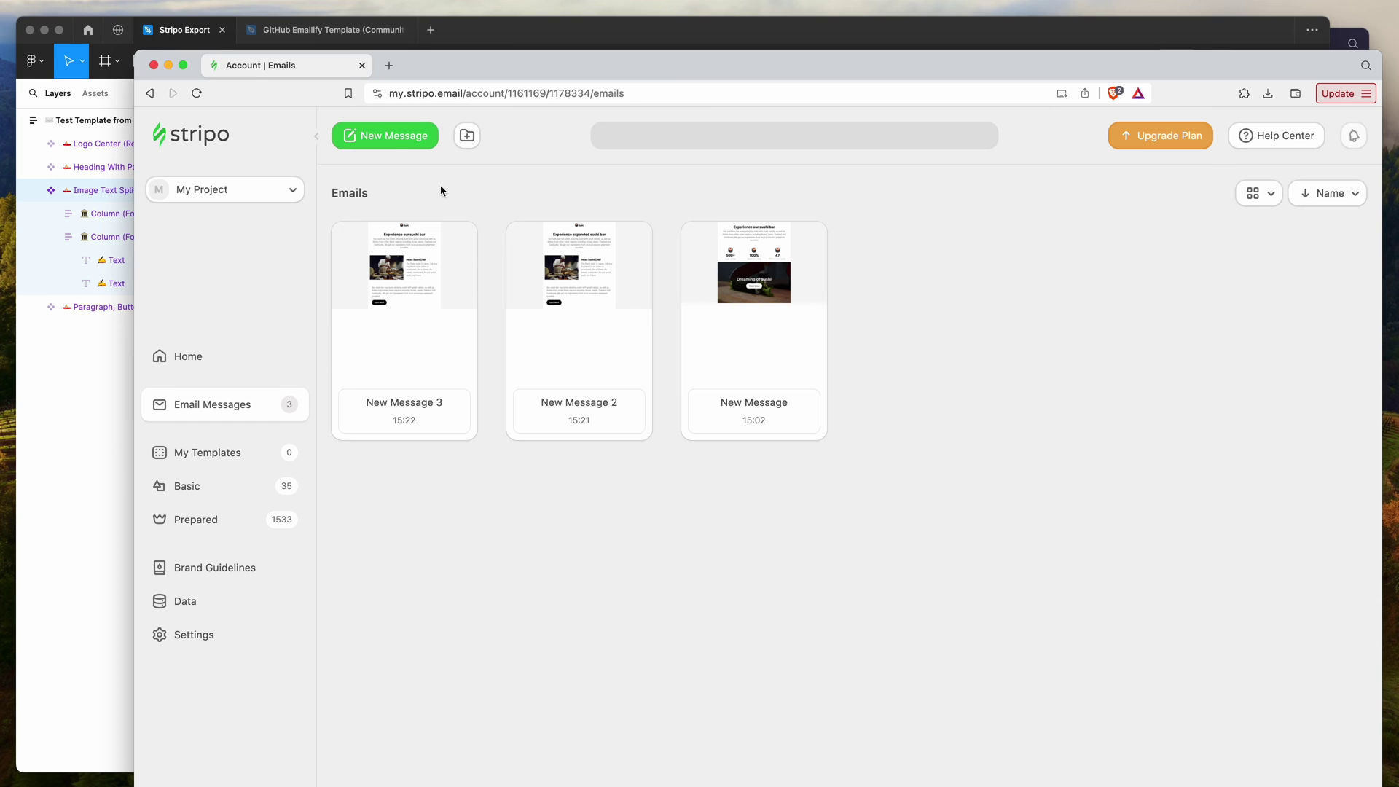
Create New Message 4 from My HTML and show its starter code in the Code Editor
left_click(390, 141)
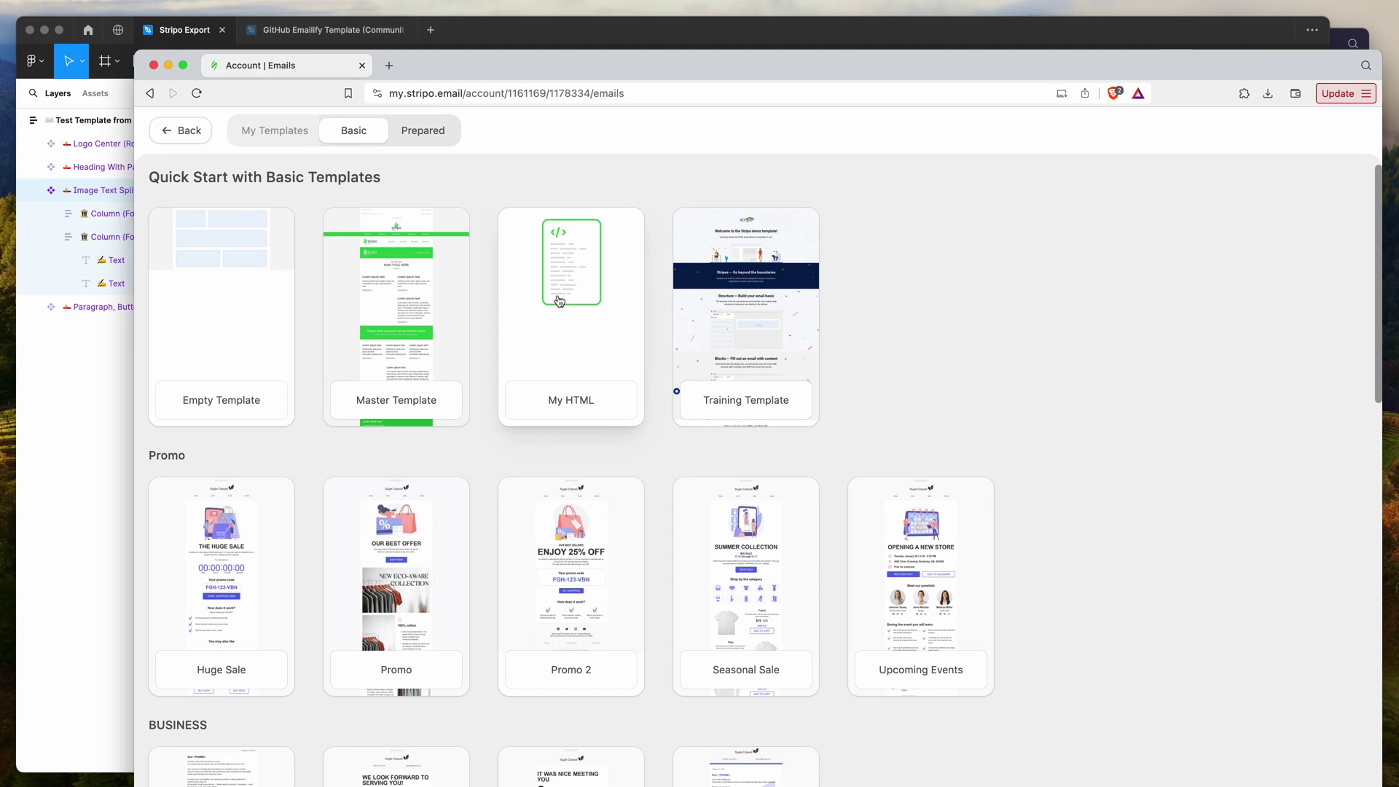
left_click(573, 319)
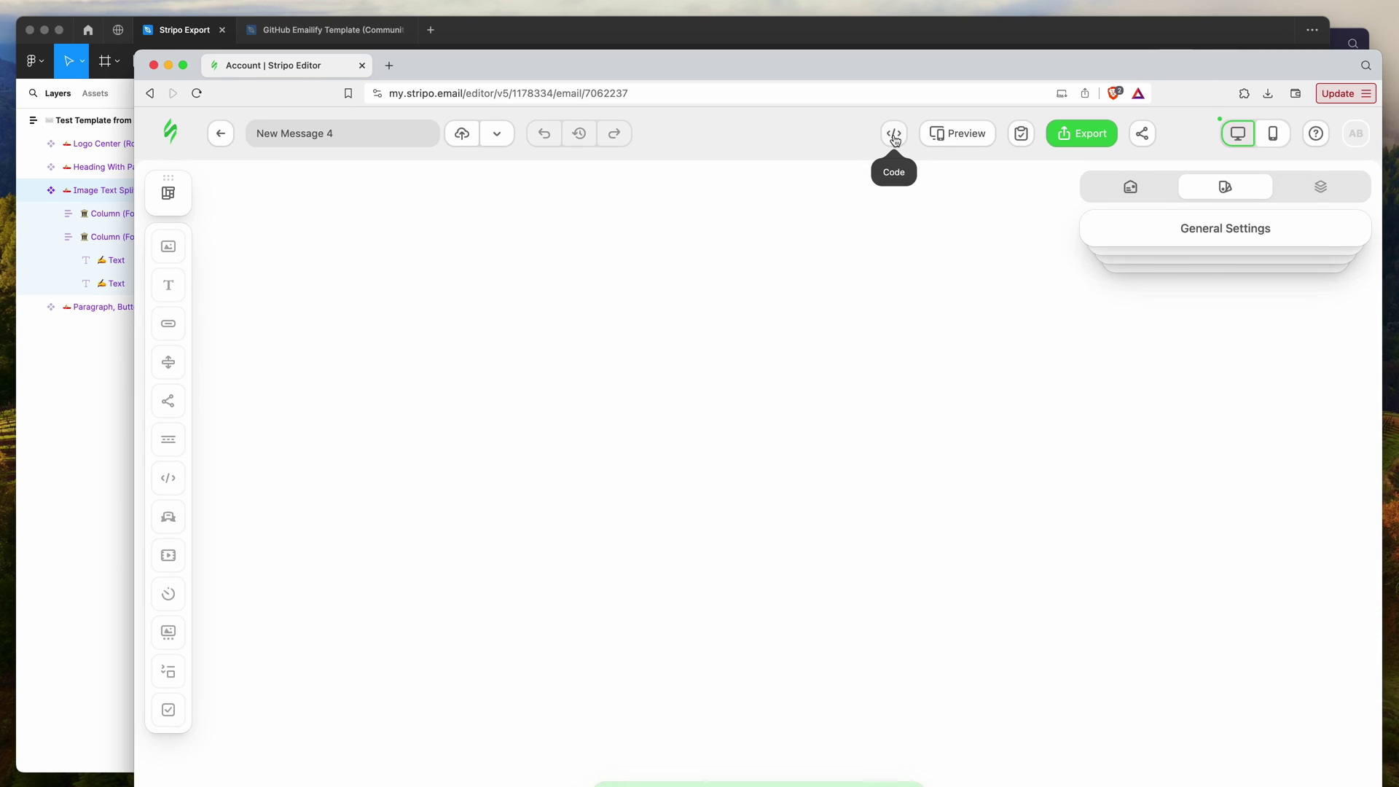
left_click(893, 135)
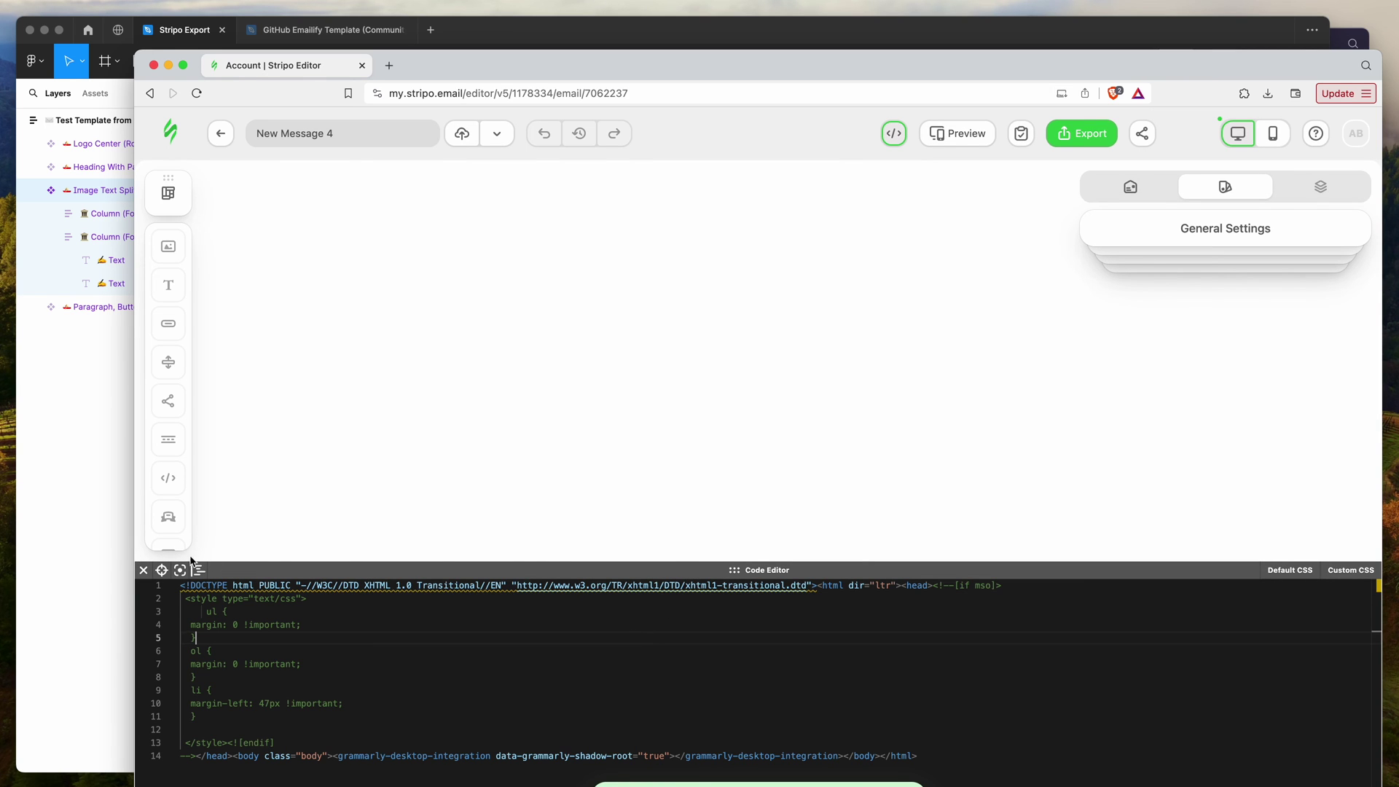
Open the GitHub Emailify Template in Figma and launch the Emailify HTML Email Builder plugin
left_click(94, 538)
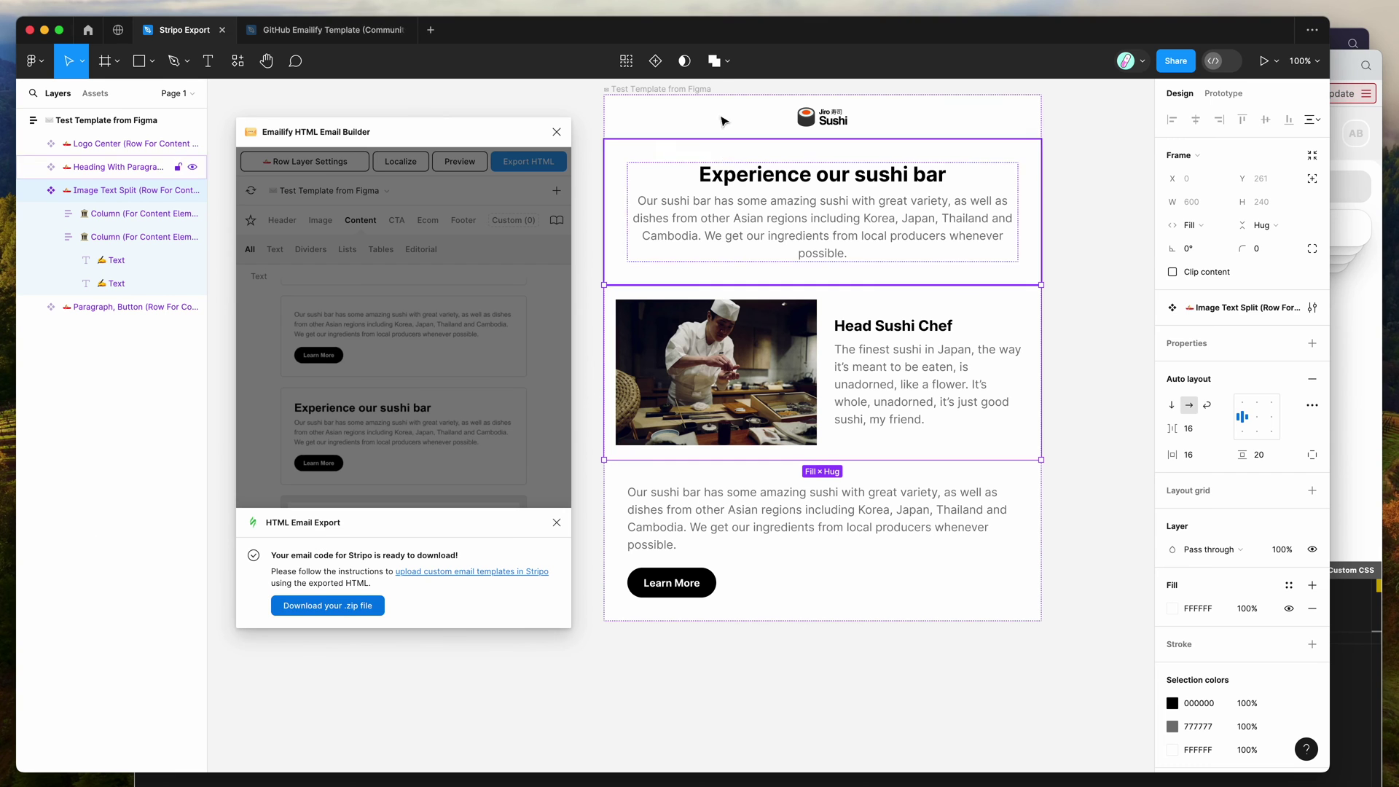
left_click(356, 31)
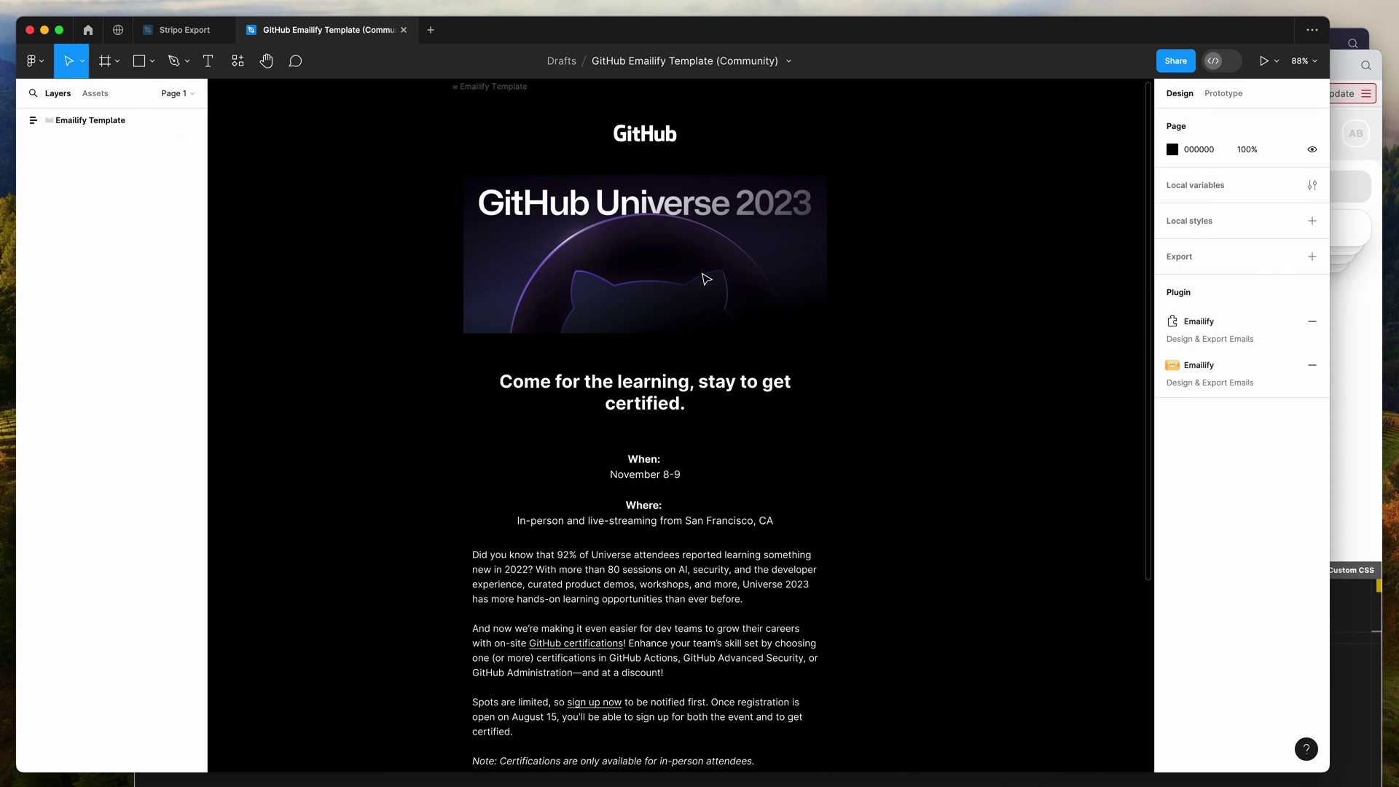
left_click(1202, 366)
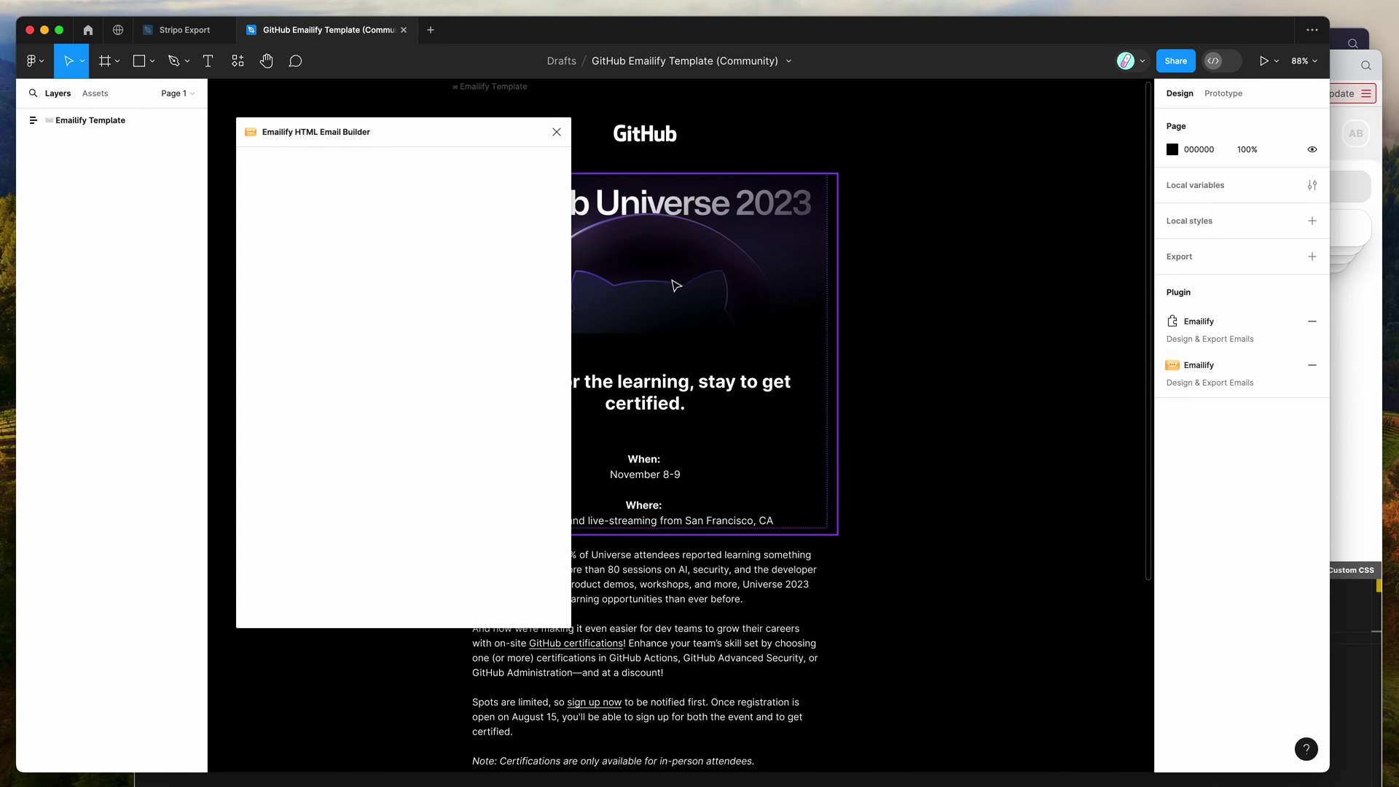
left_click_drag(503, 140, 493, 139)
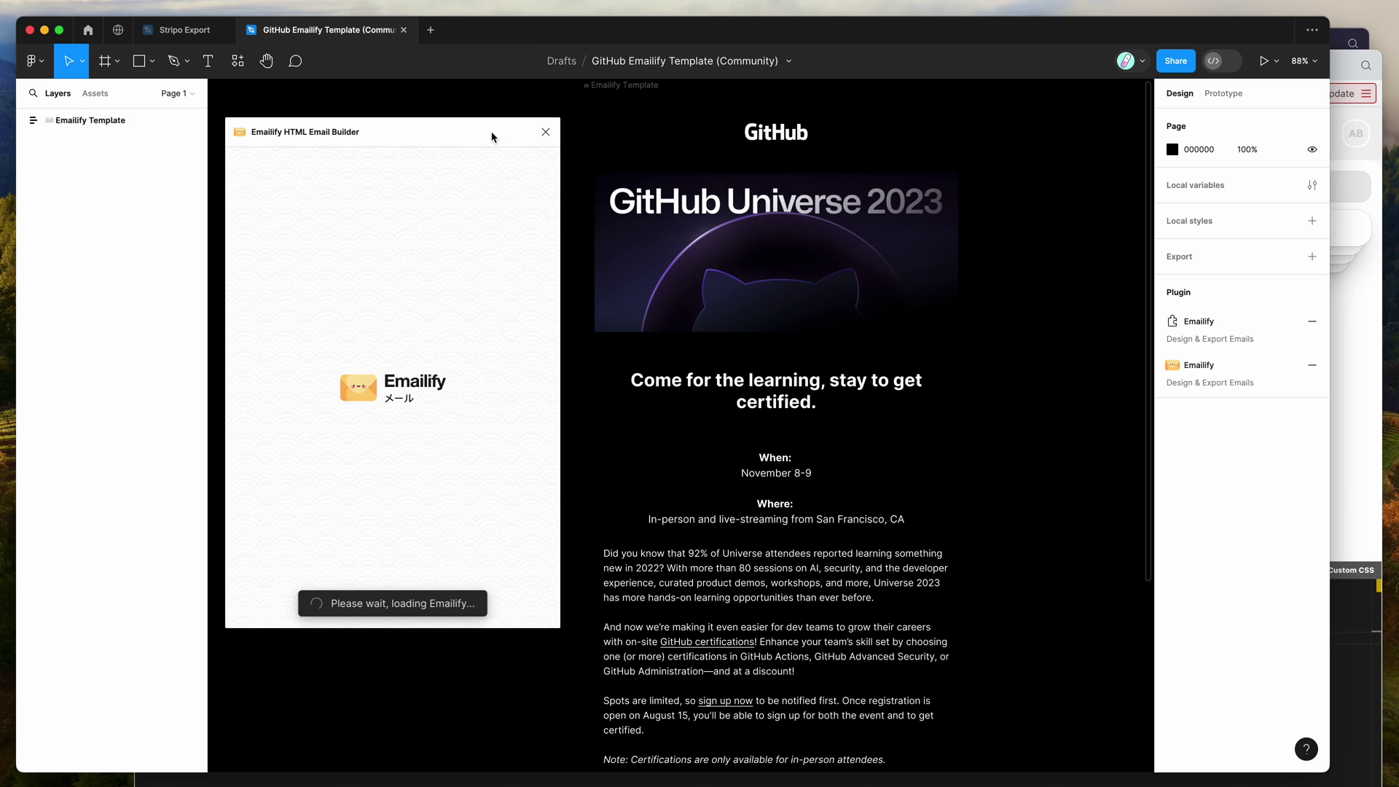
left_click(547, 190)
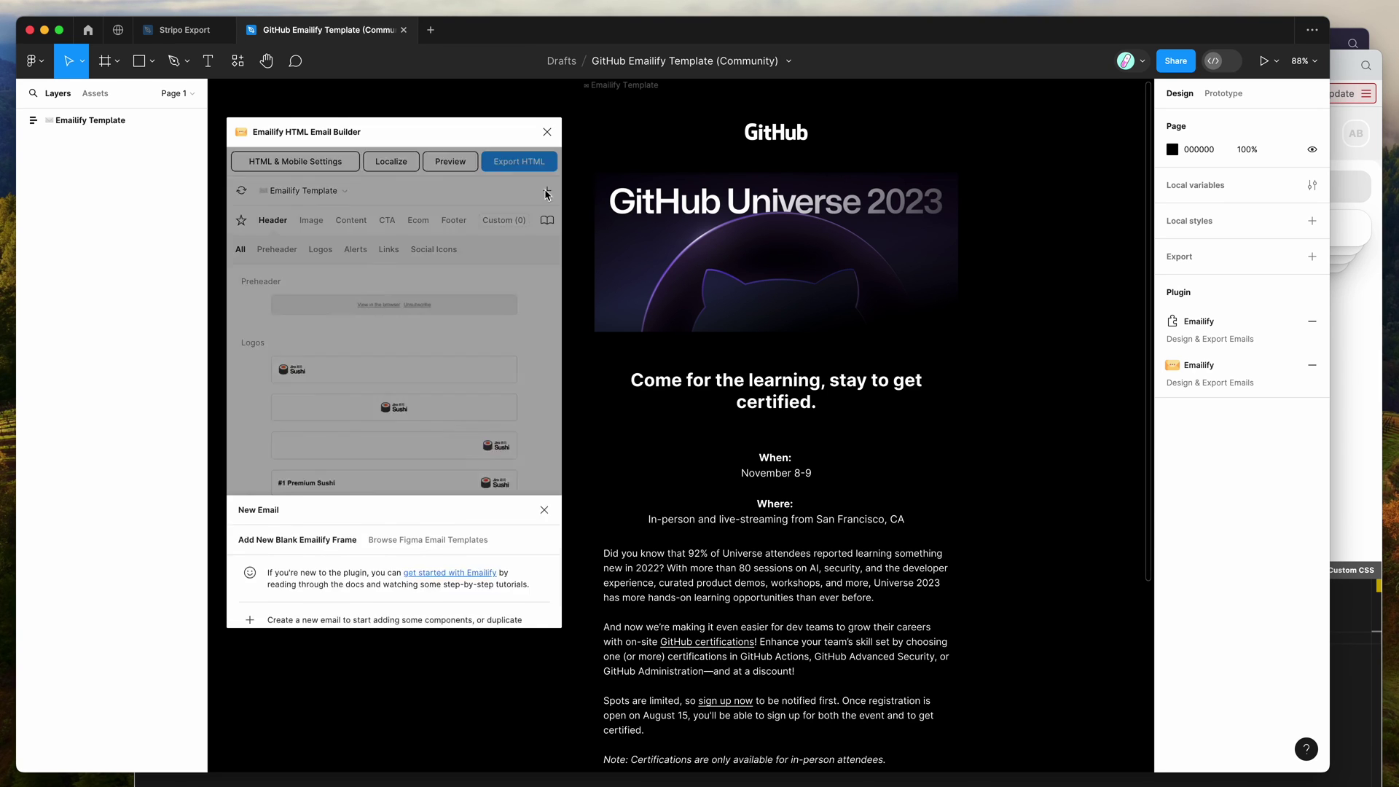
Browse Emailify's ready-made templates, close the picker, and start the HTML export
left_click(422, 475)
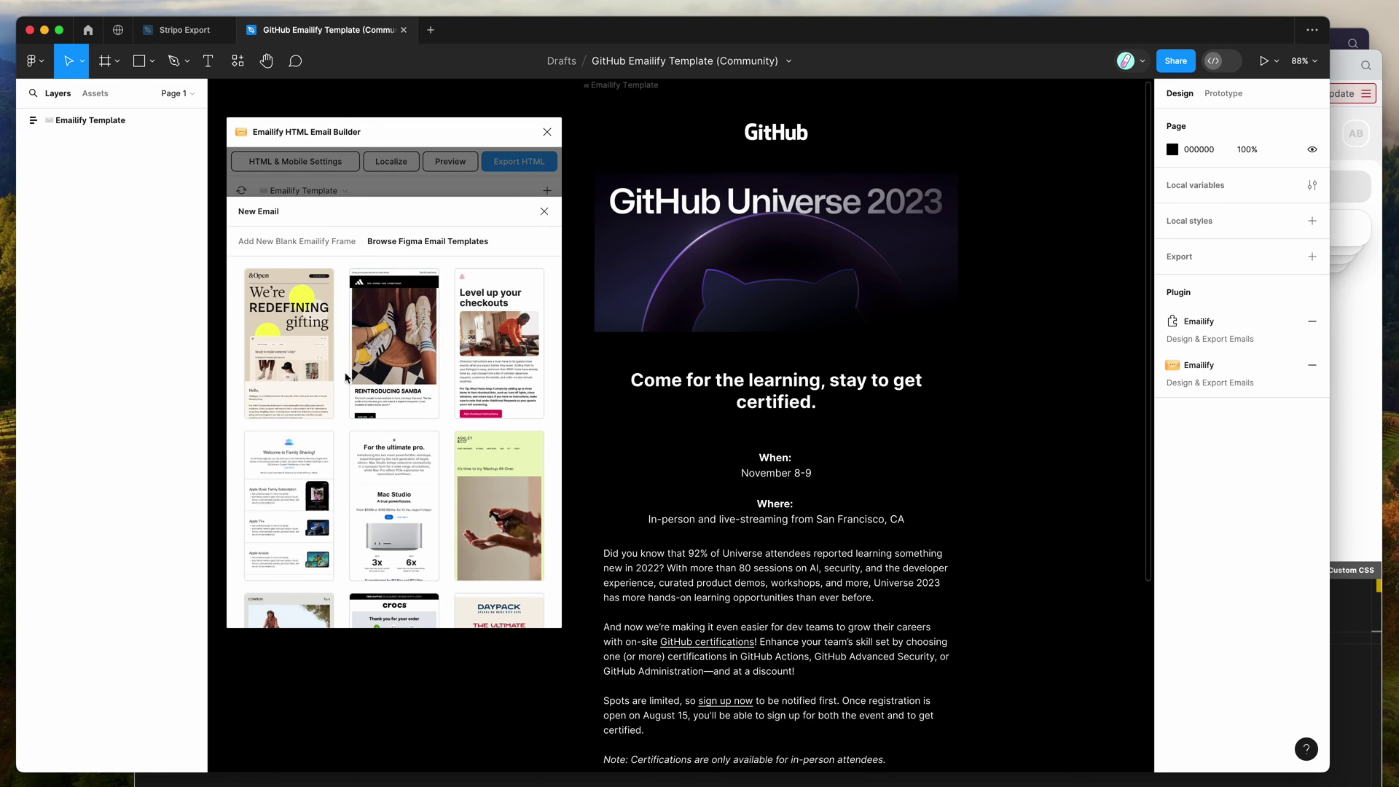
scroll(345, 377, "down", 10)
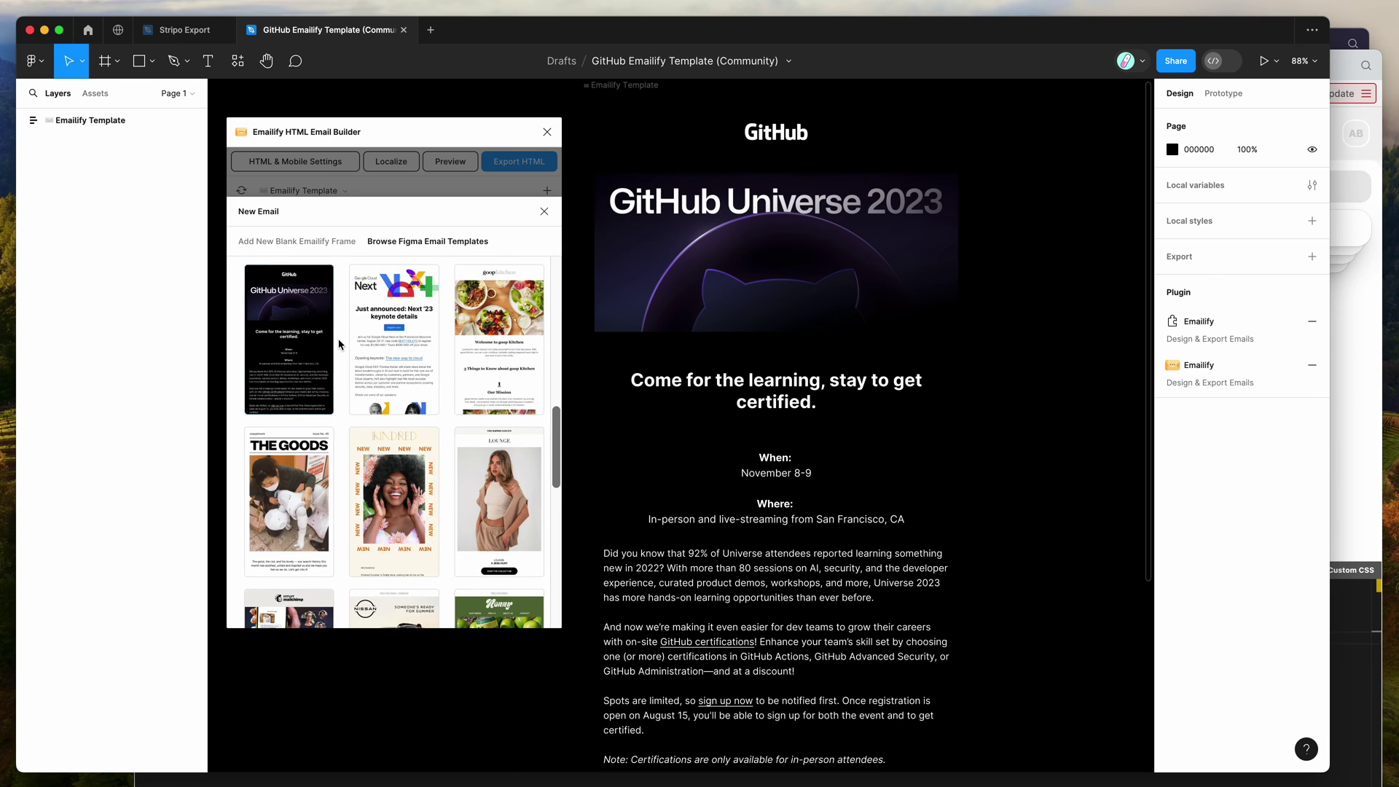
scroll(339, 344, "up", 10)
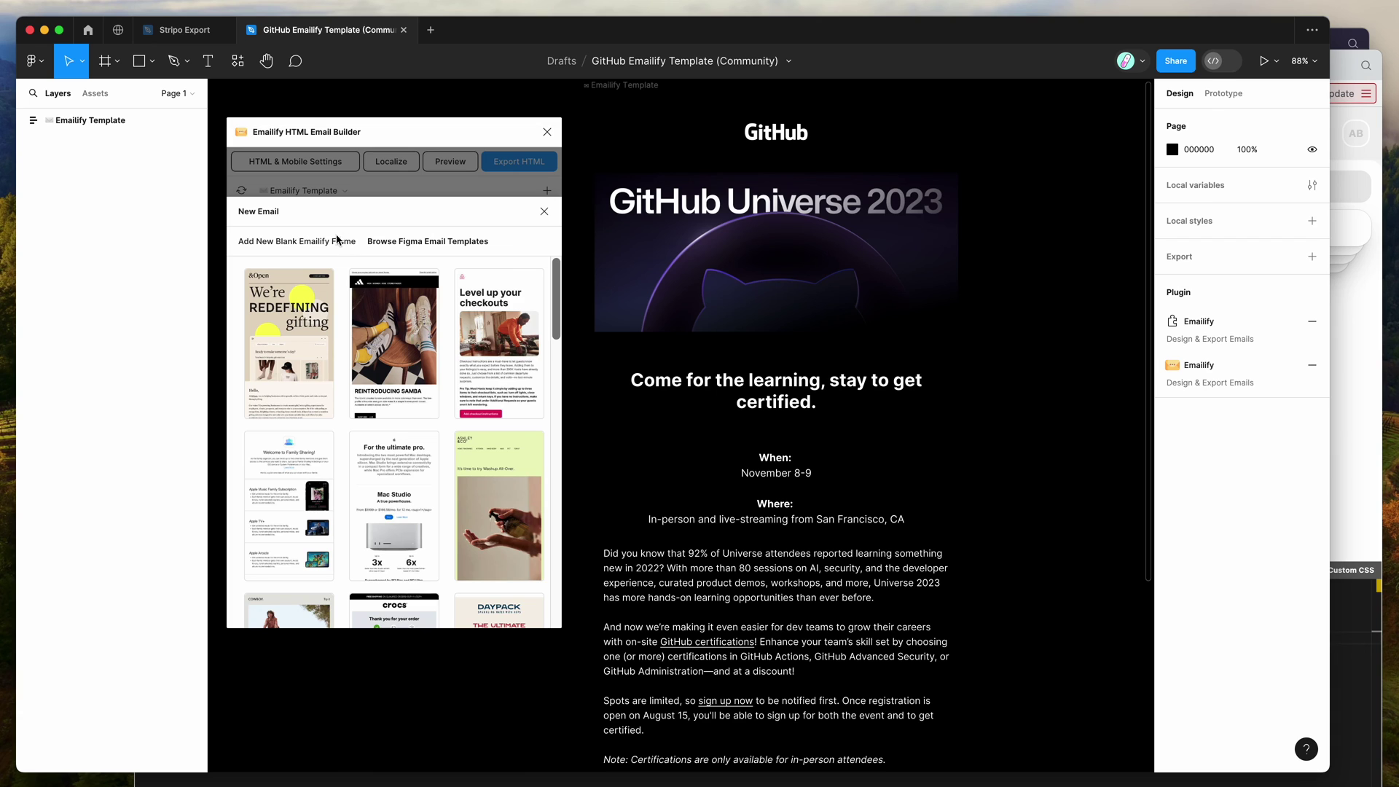
left_click(544, 212)
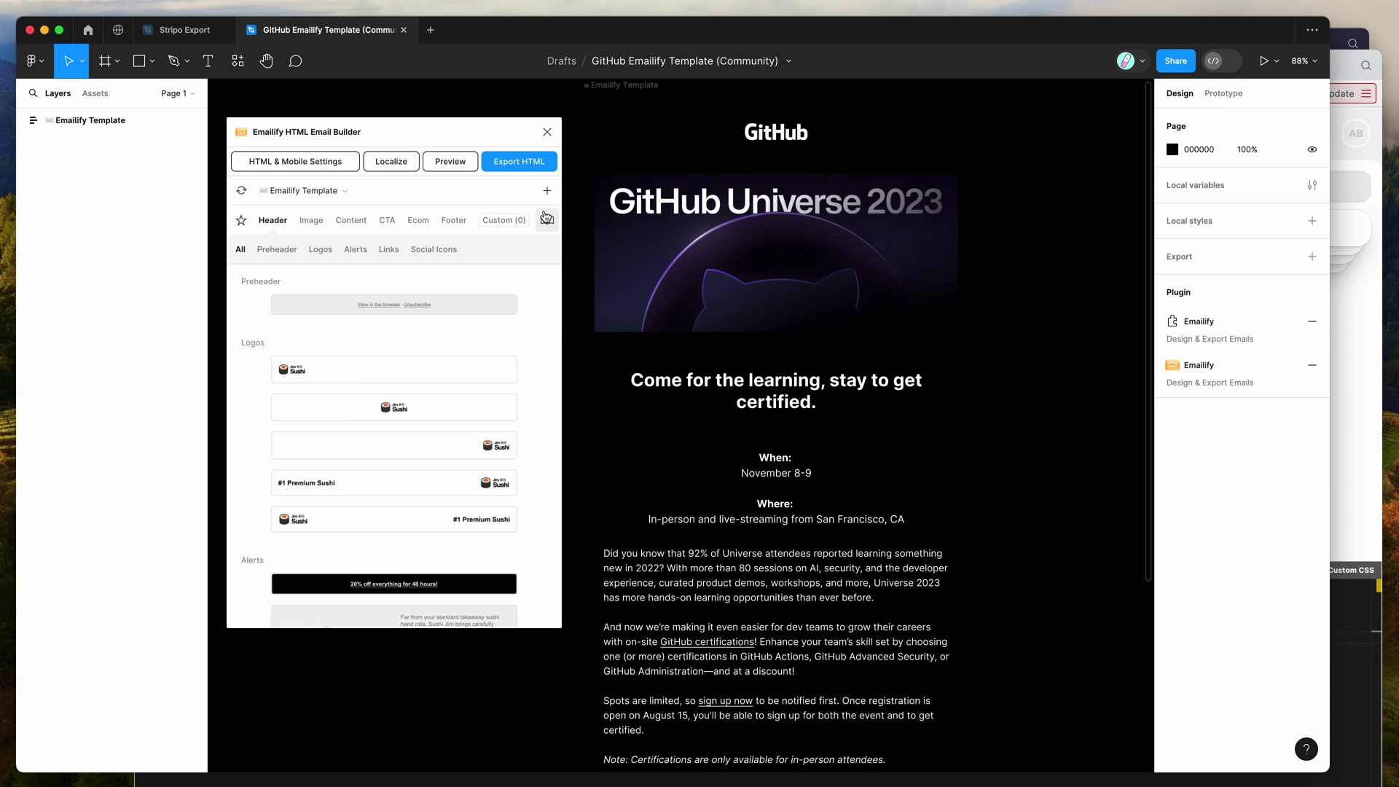
left_click_drag(496, 139, 501, 134)
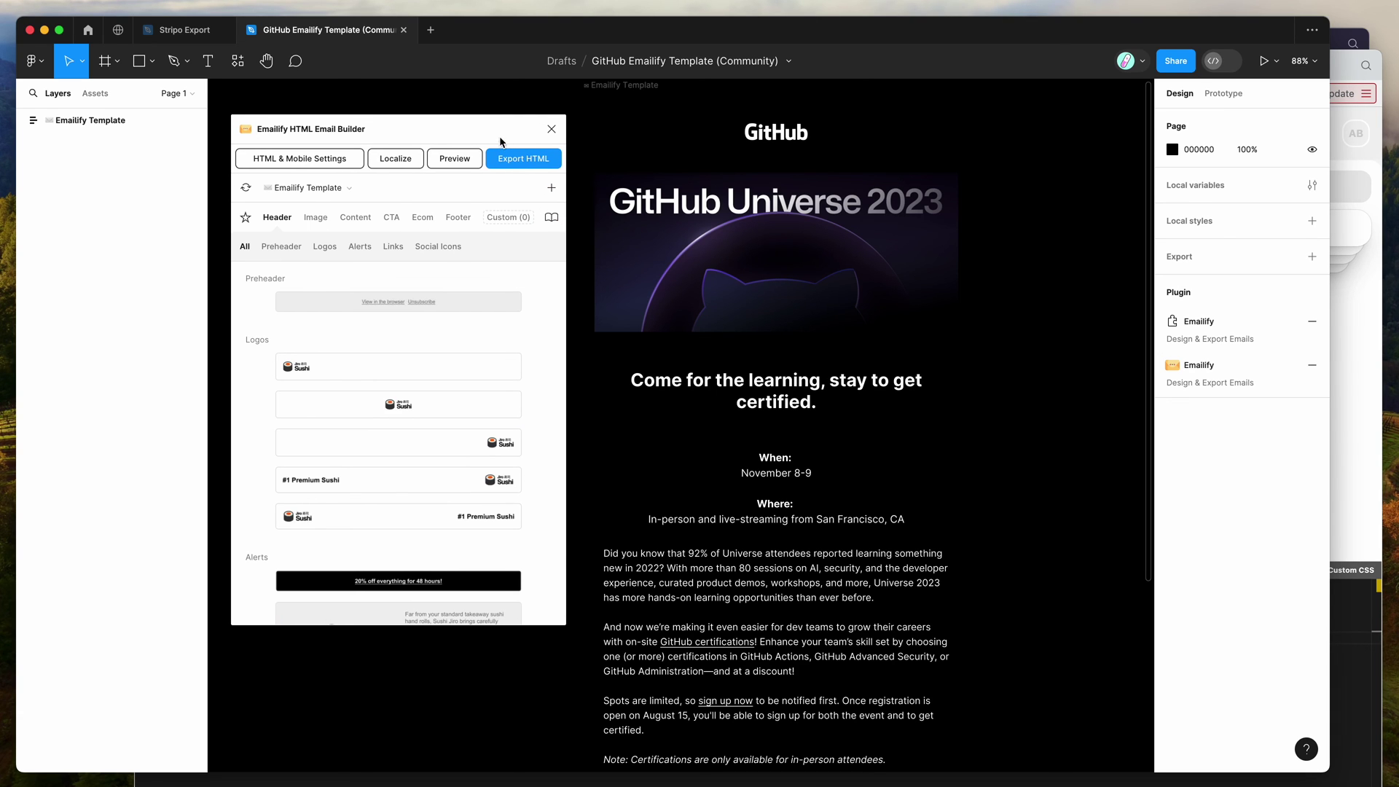
left_click(511, 162)
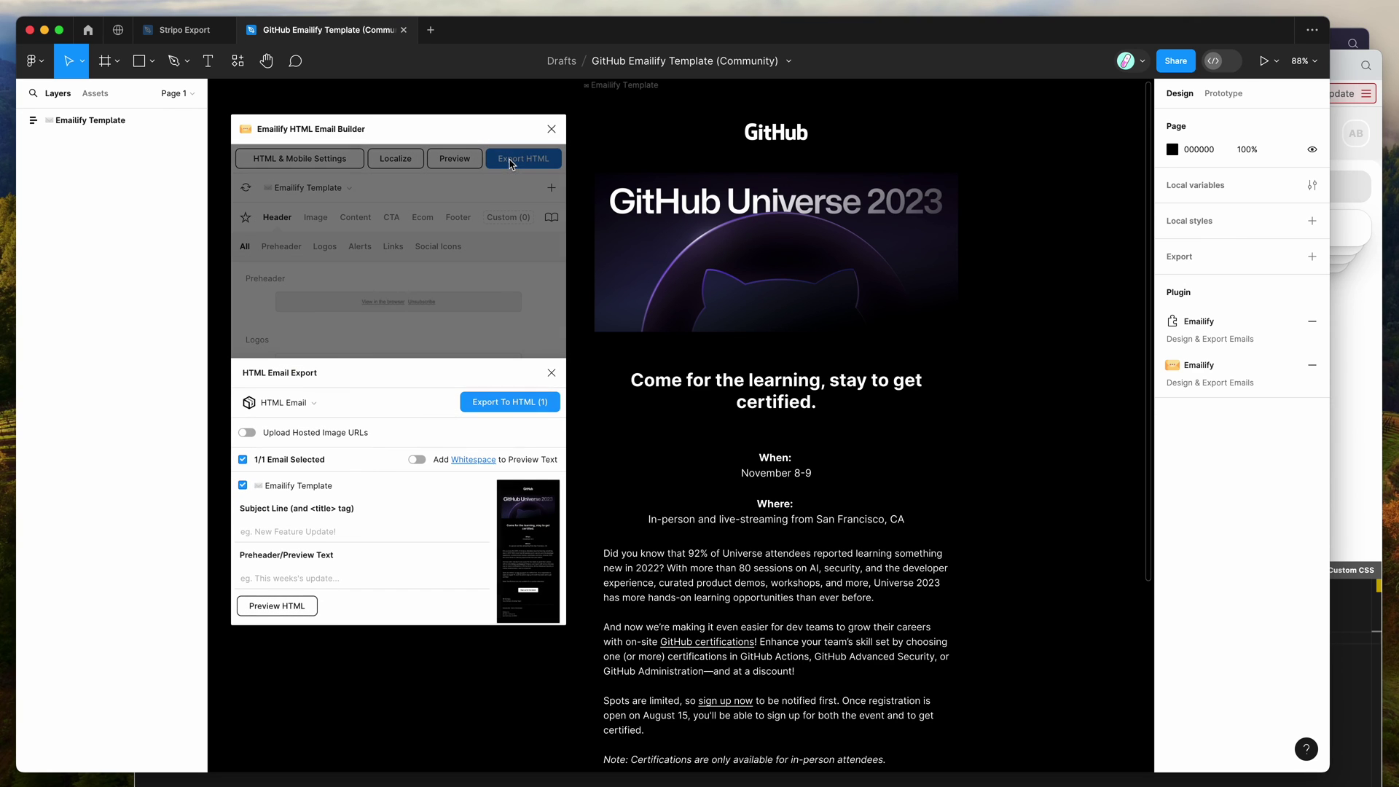
Export the GitHub template from Emailify for Stripo and download the .zip file
left_click(322, 402)
scroll(321, 488, "down", 10)
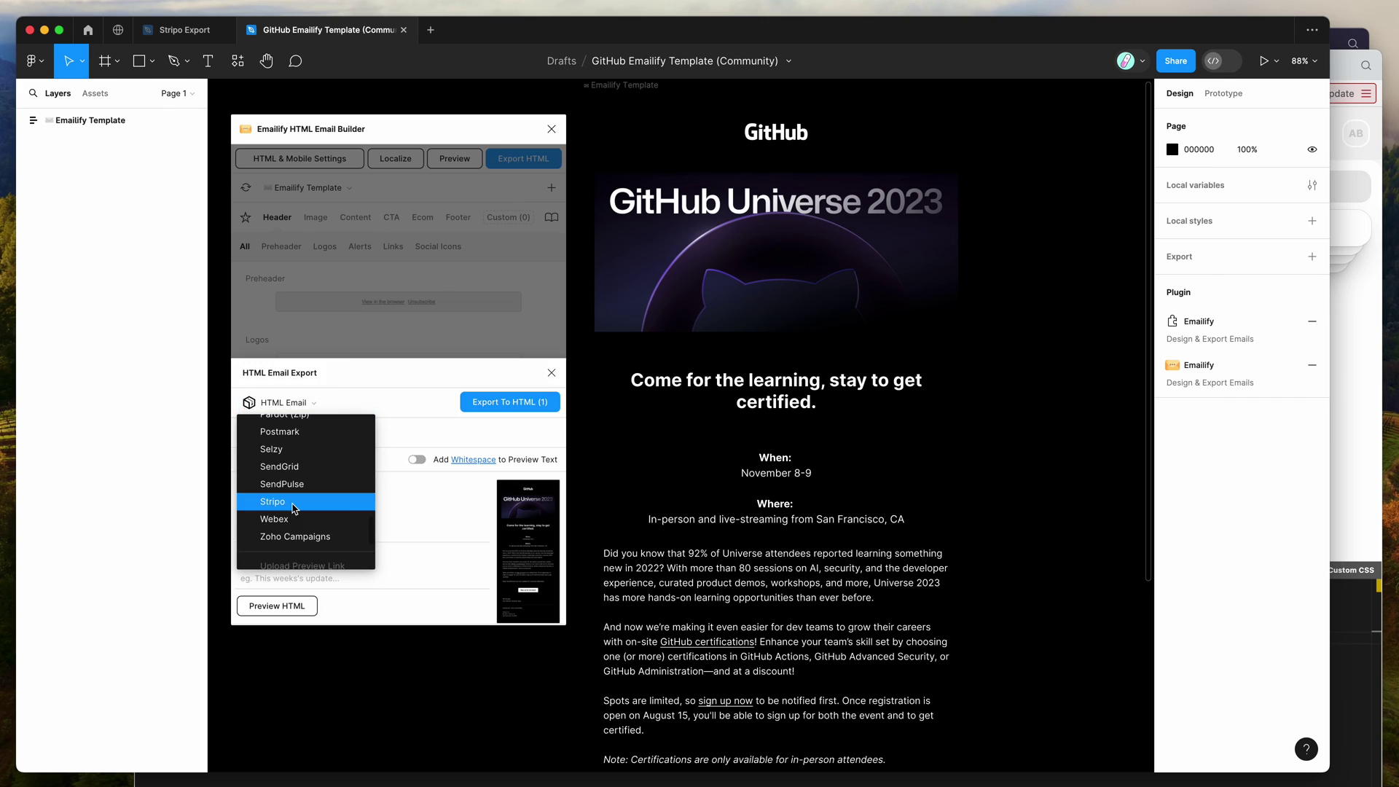
left_click(294, 502)
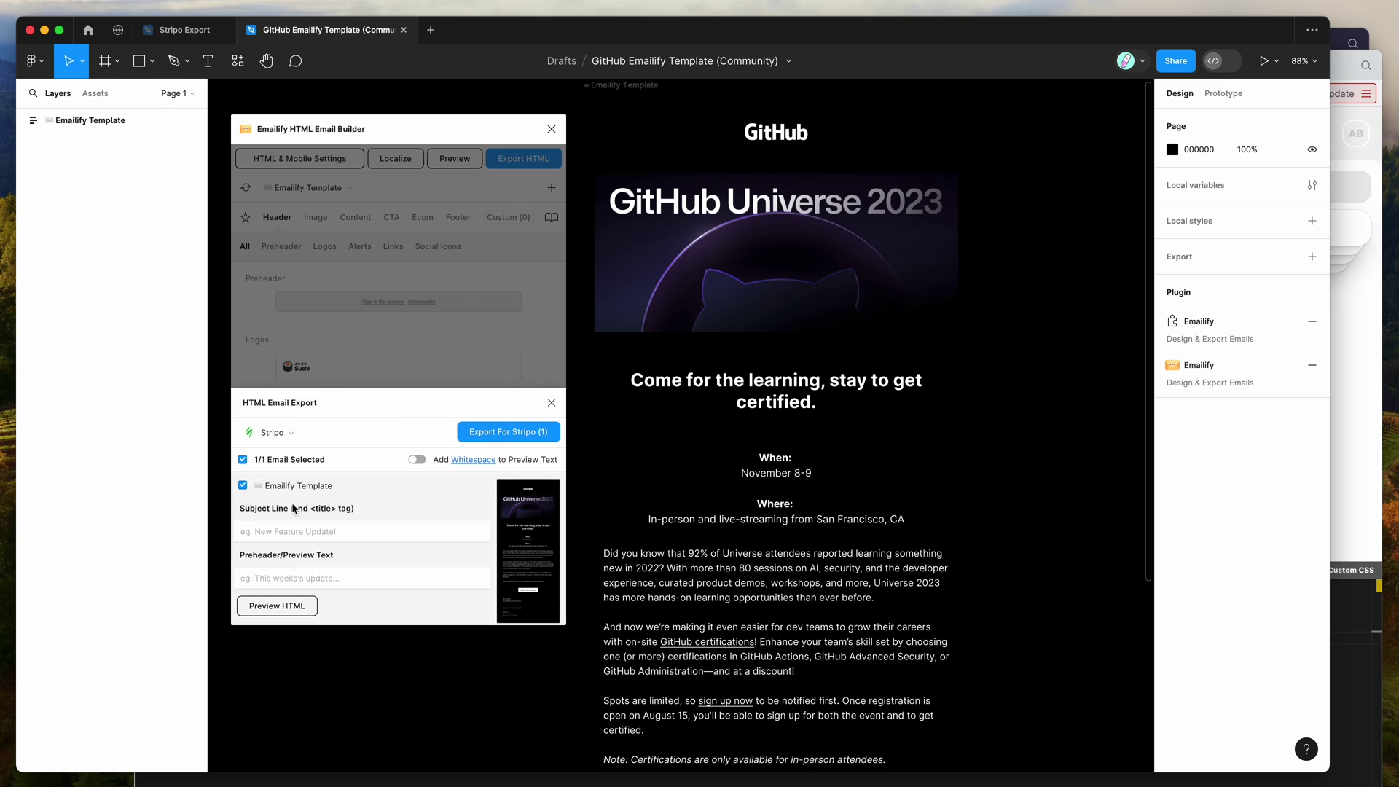
left_click(491, 434)
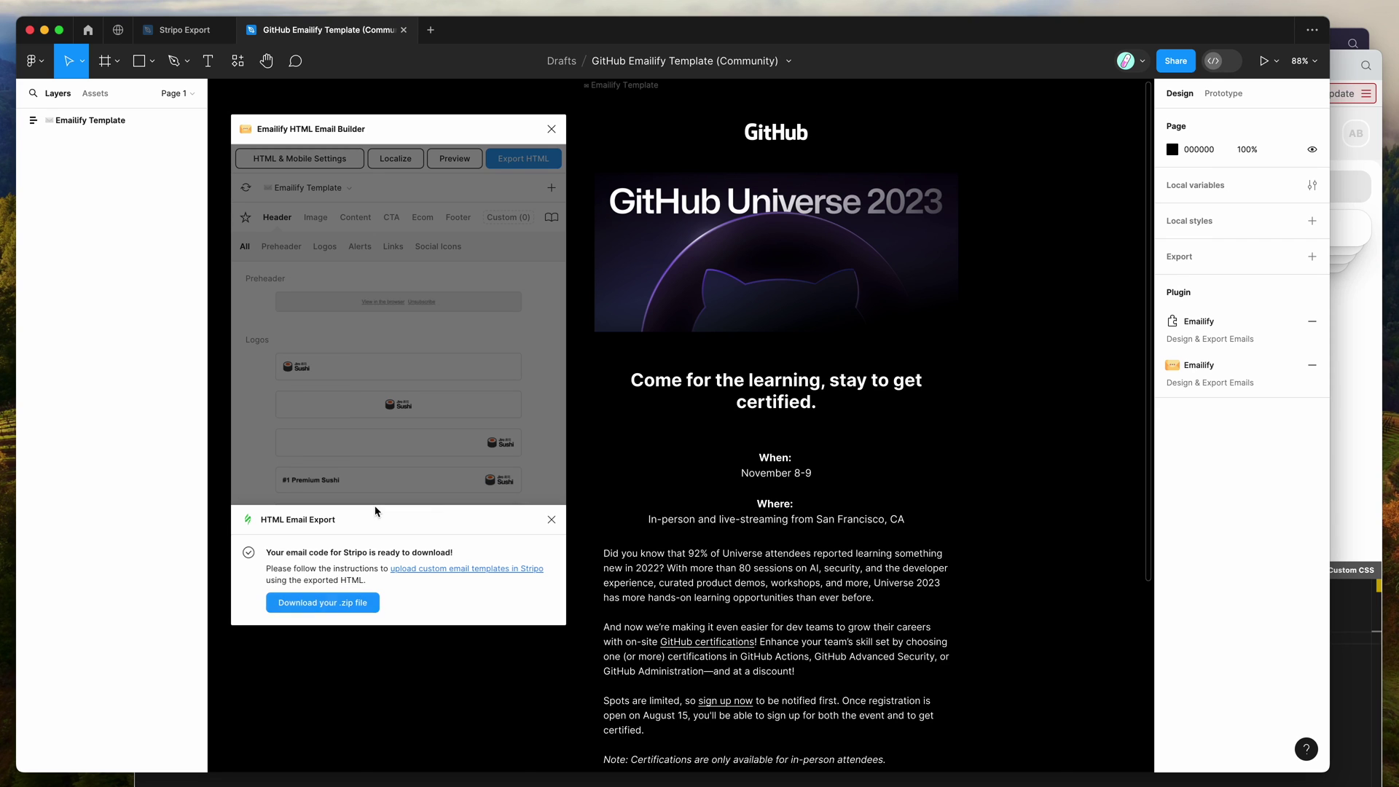
left_click(327, 611)
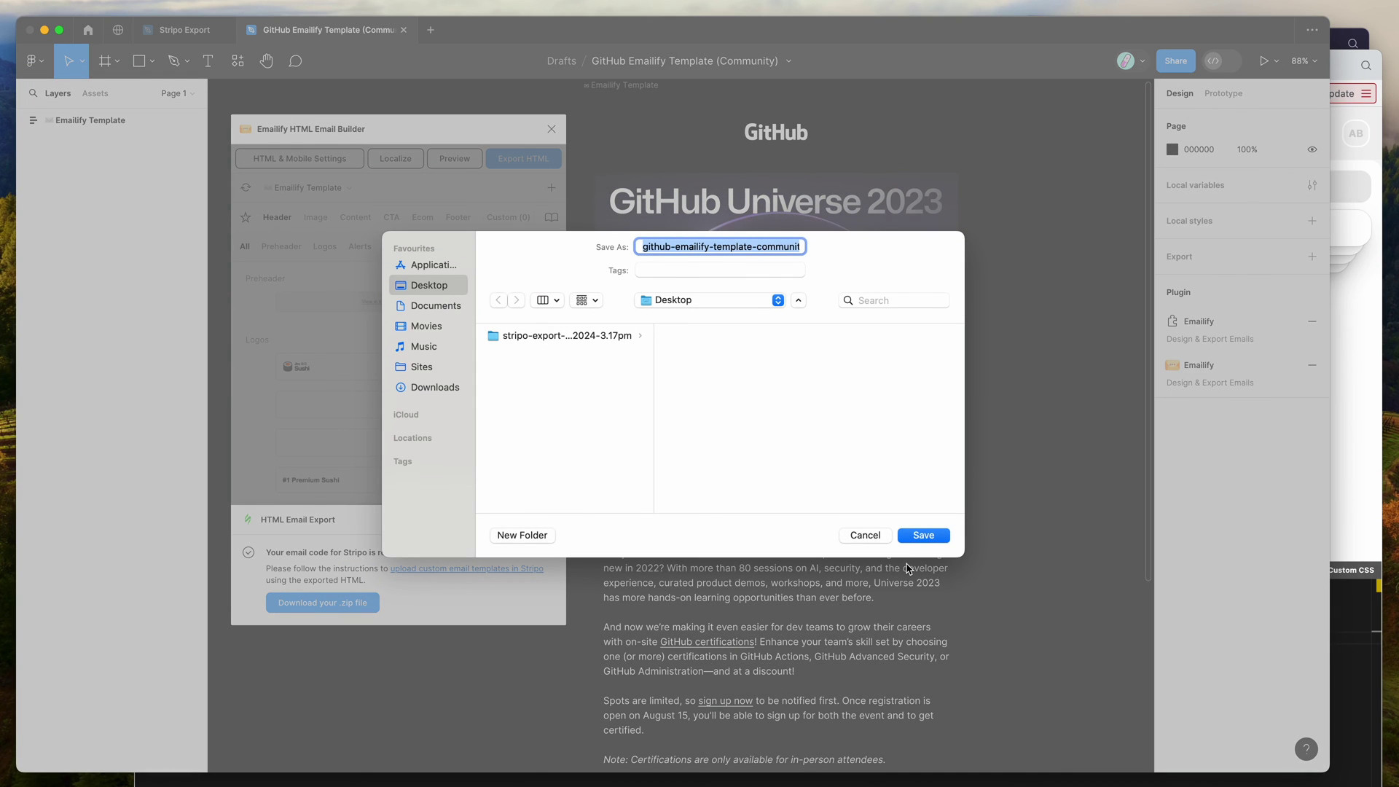
Save the zip and select index.html in the expanded emailify-template folder in Finder
left_click(919, 539)
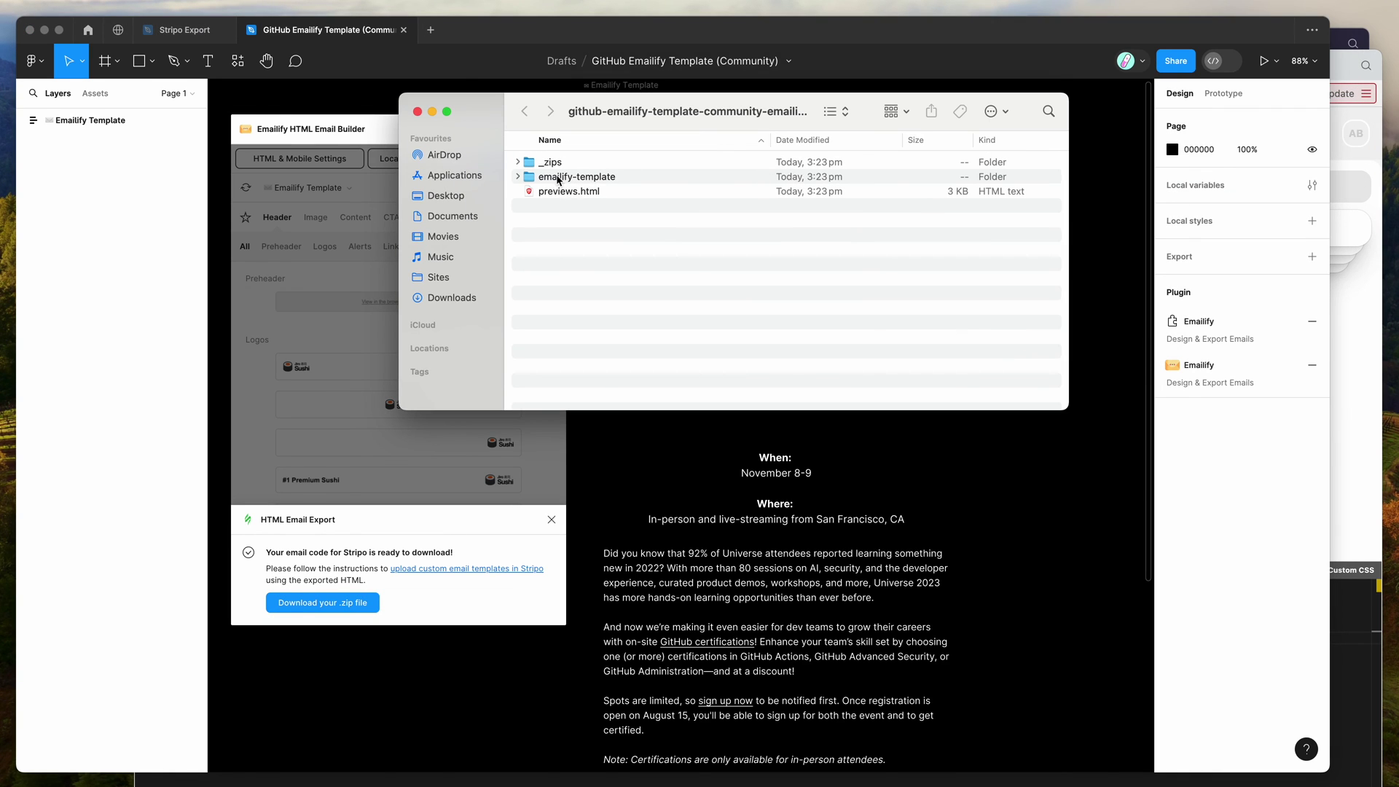
left_click(587, 179)
left_click(582, 207)
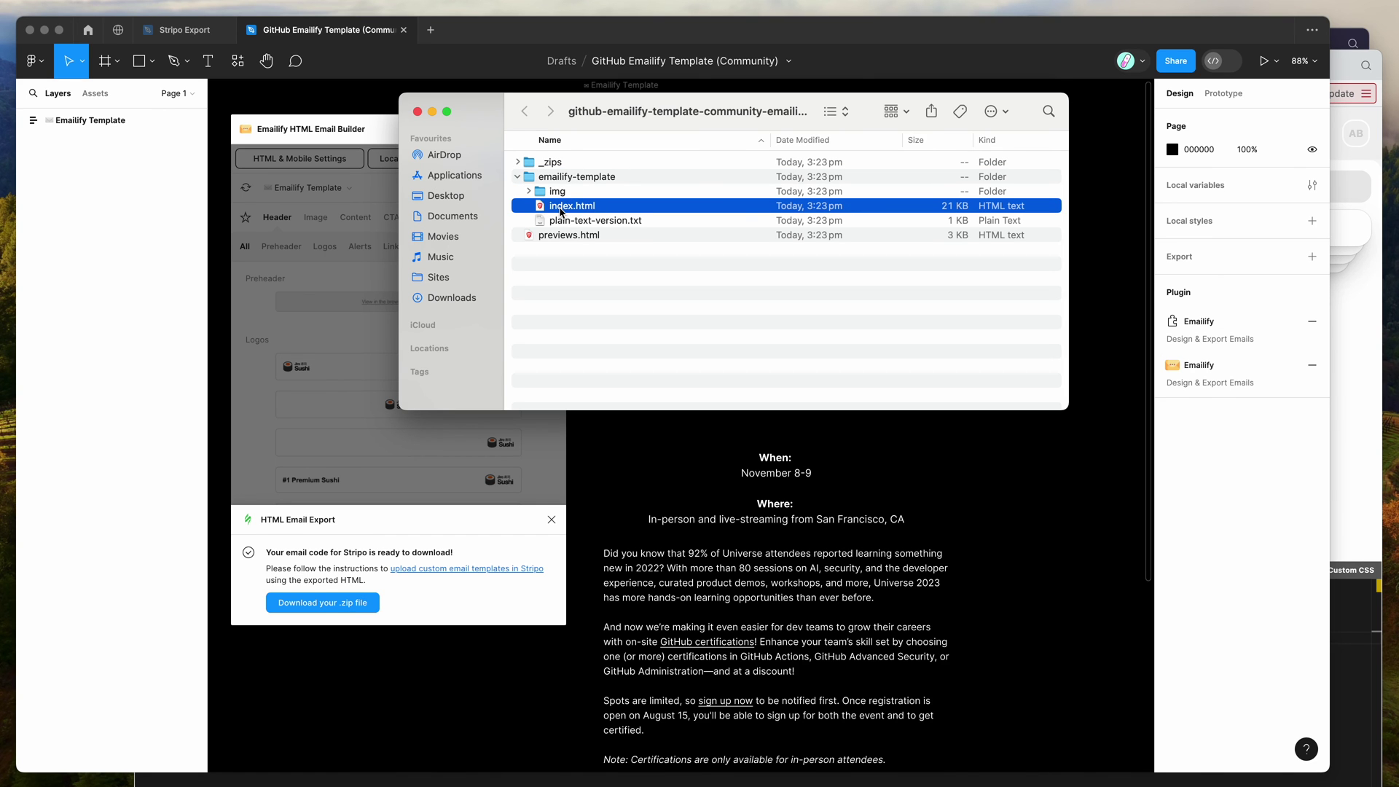
Open index.html in Brave, view its page source, and select all the markup
left_click(1339, 48)
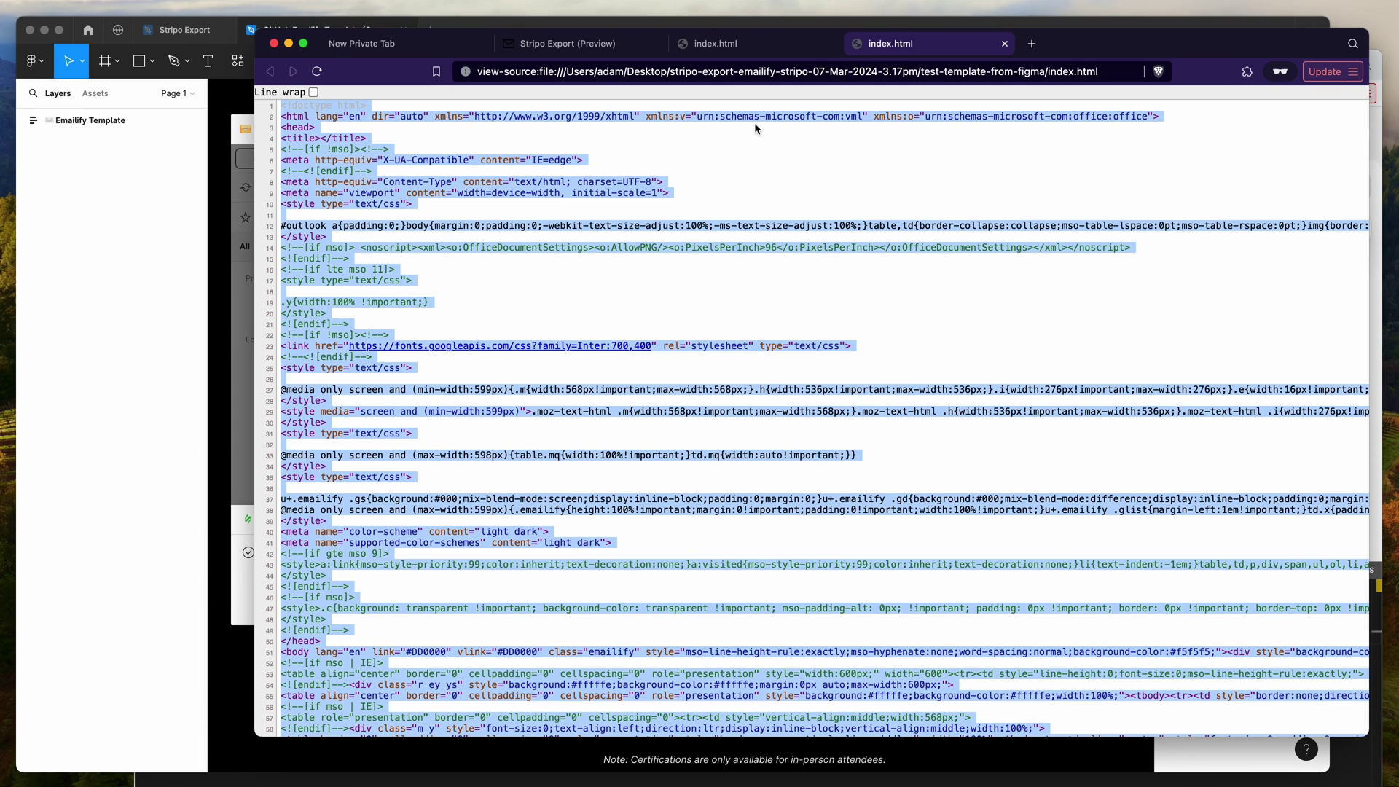
left_click_drag(1078, 53, 1285, 302)
left_click_drag(587, 215, 1166, 674)
left_click(1151, 696)
right_click(736, 511)
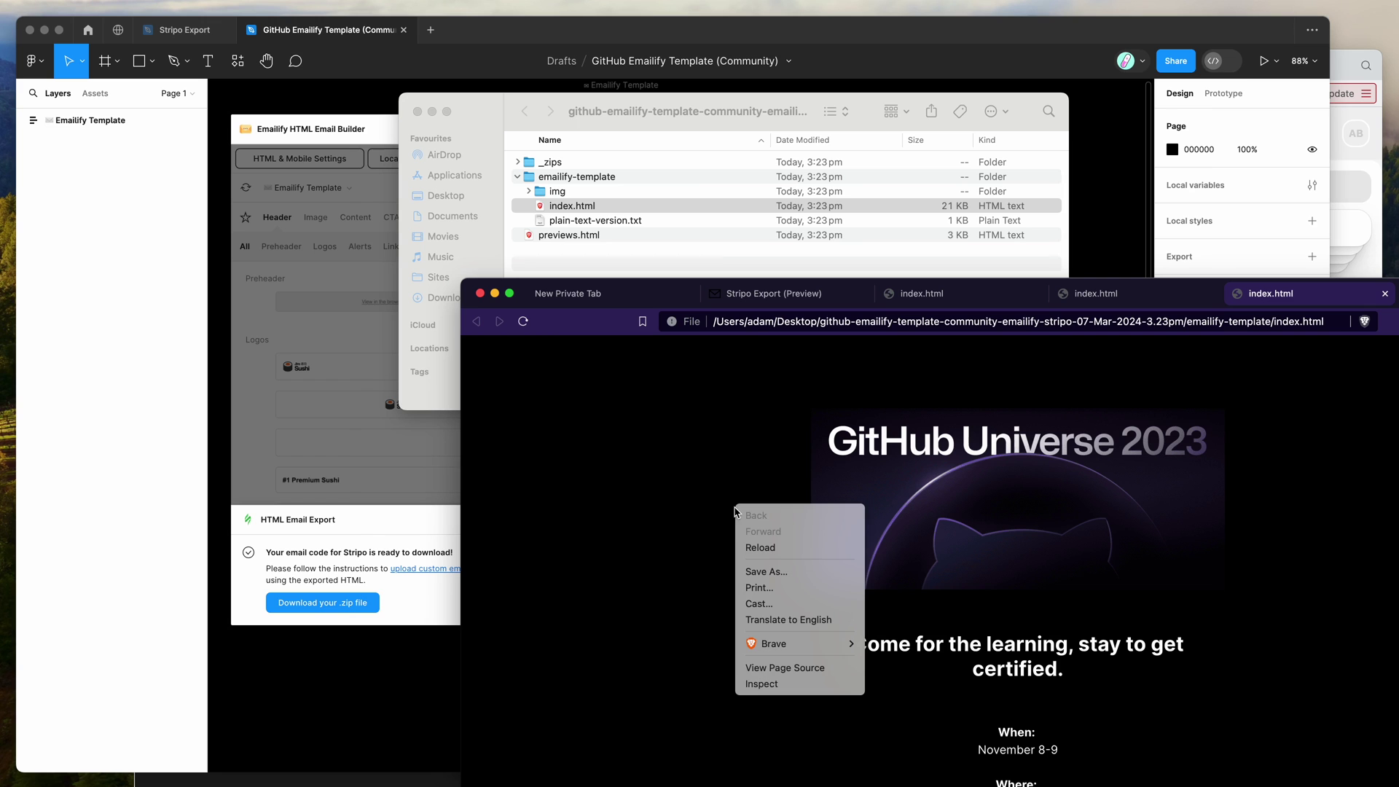
left_click(768, 668)
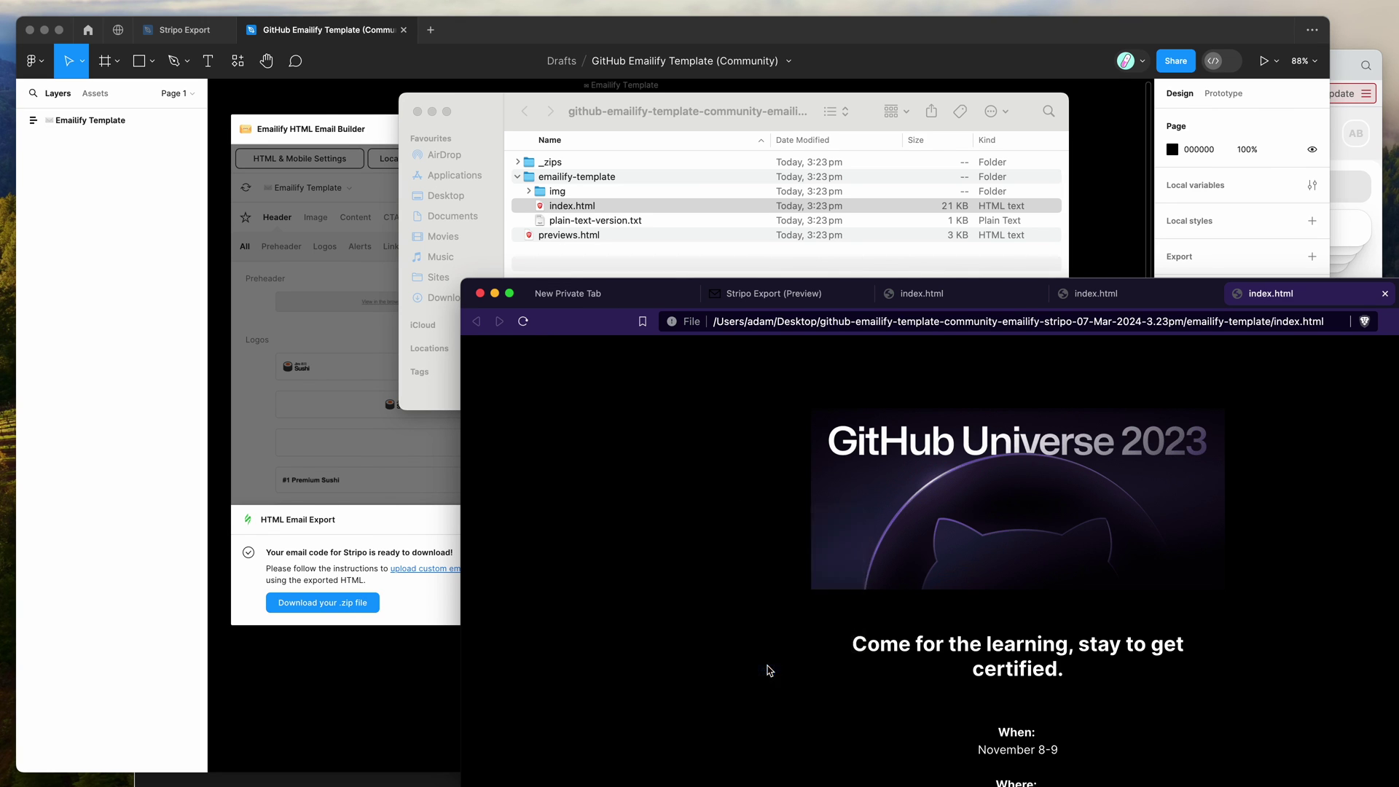
key("super+a")
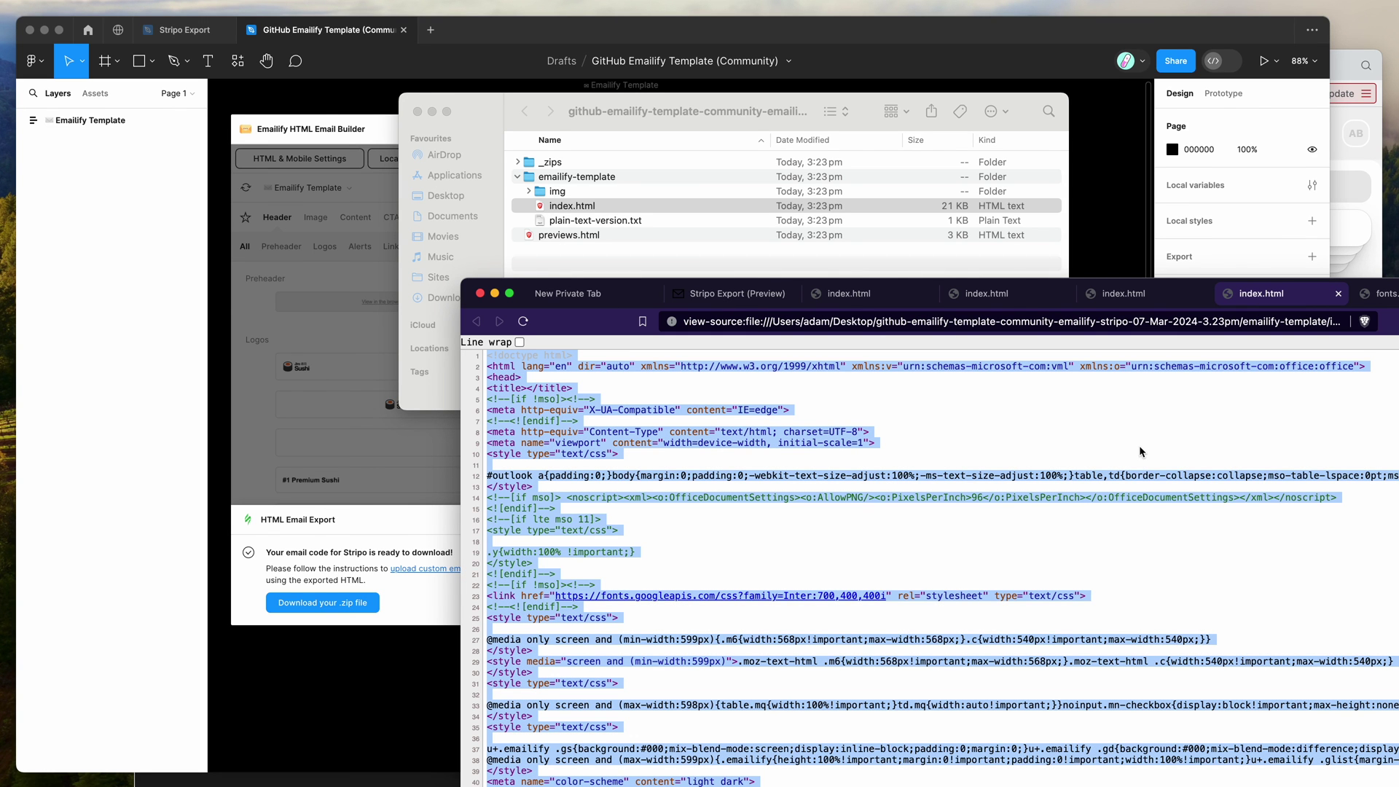
Replace Stripo's starter code with the exported GitHub Universe email HTML
left_click(1341, 68)
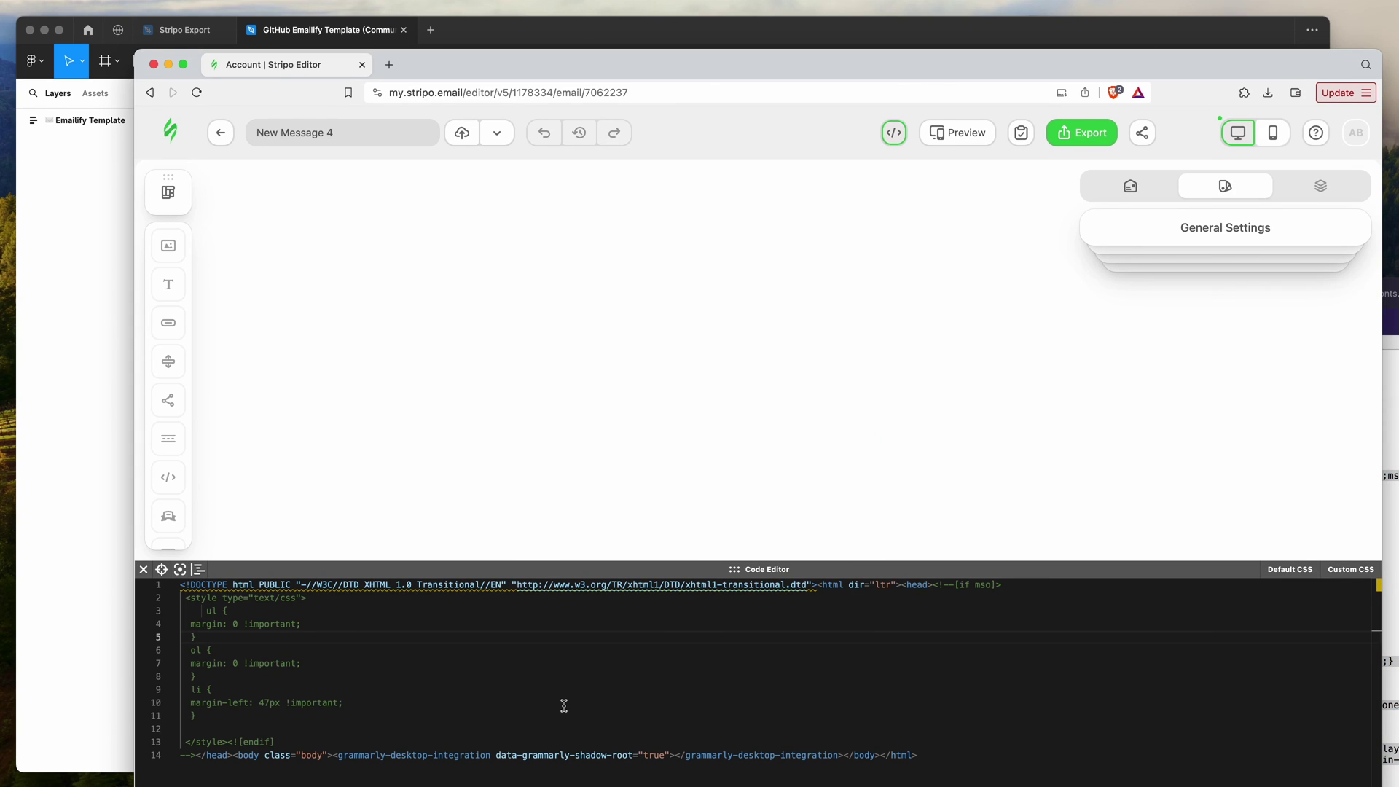
key("super+a")
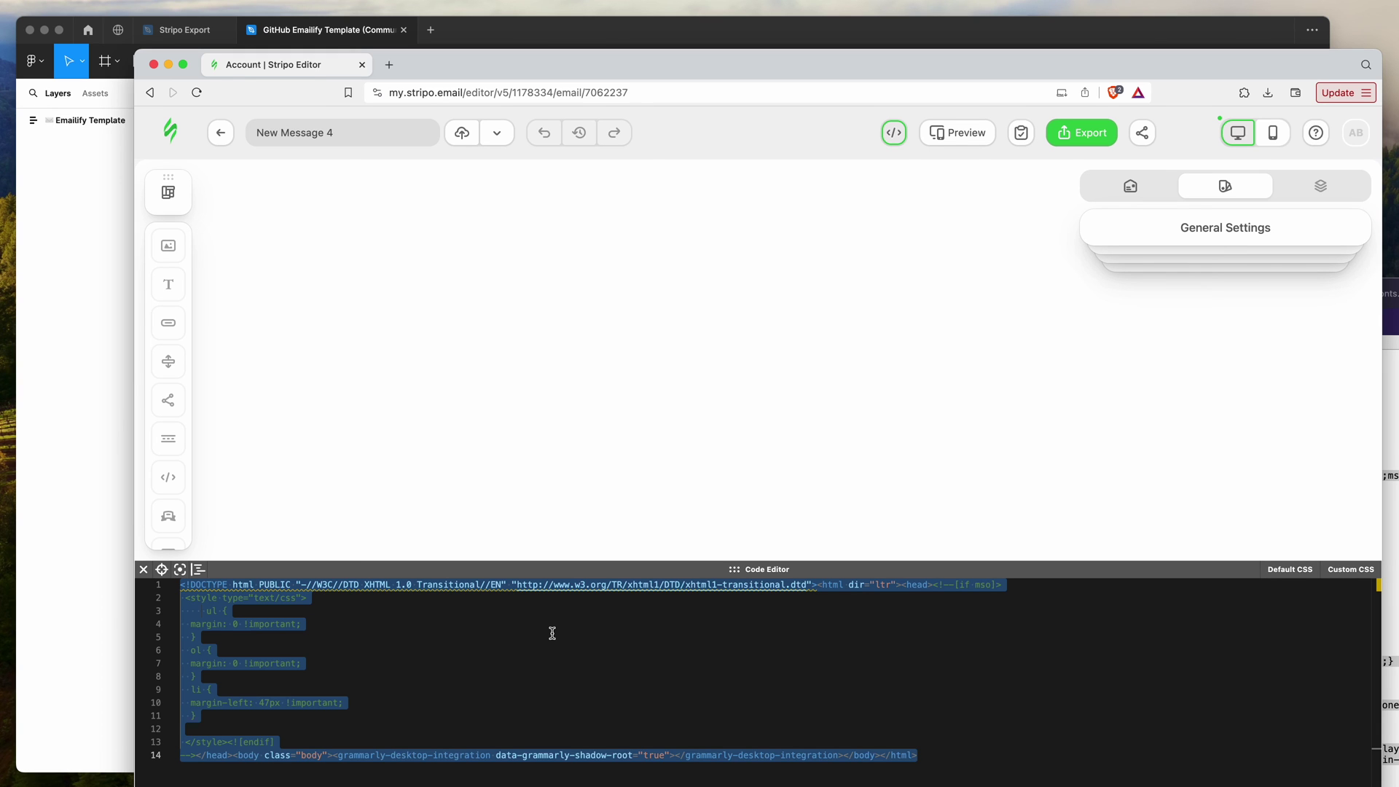
key("super+c")
key("super+v")
scroll(575, 430, "down", 5)
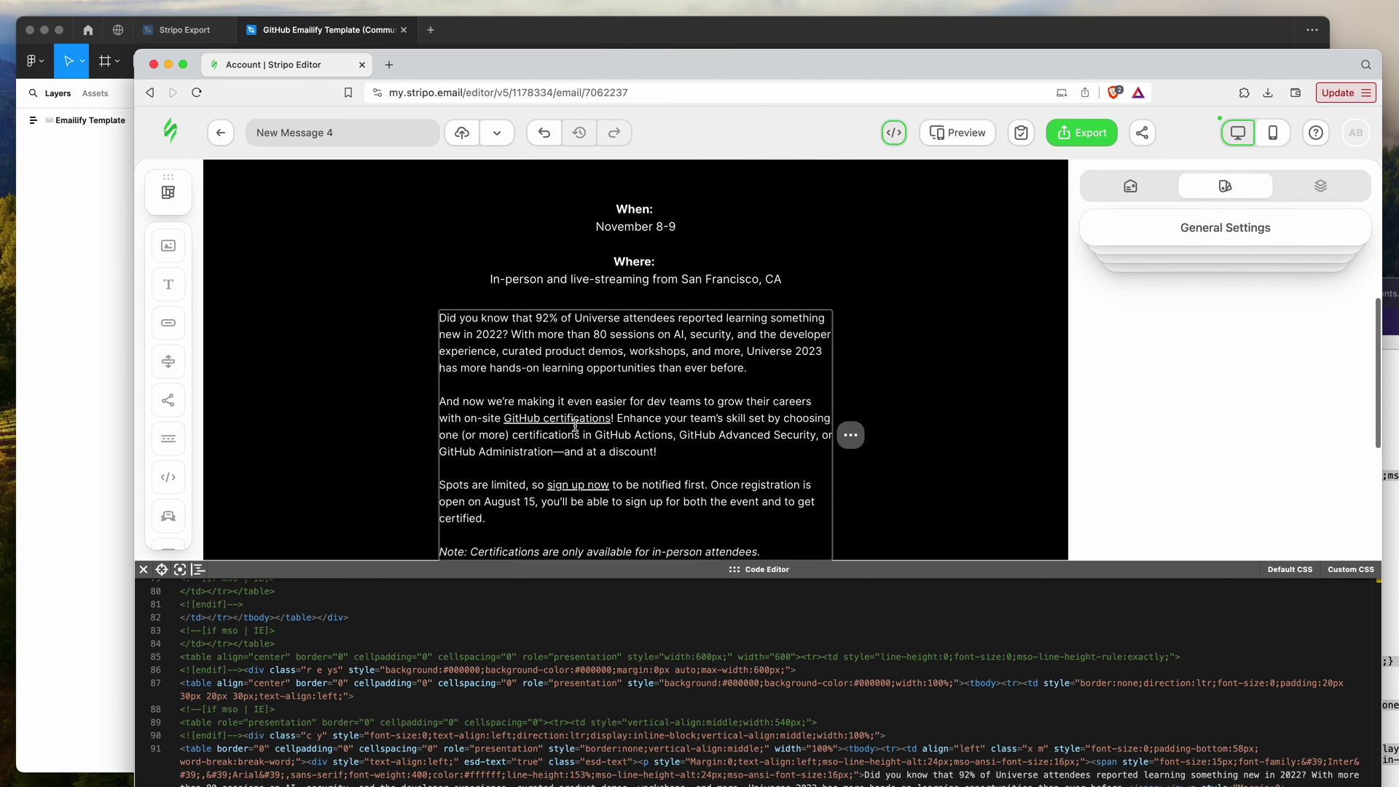
scroll(575, 426, "down", 2)
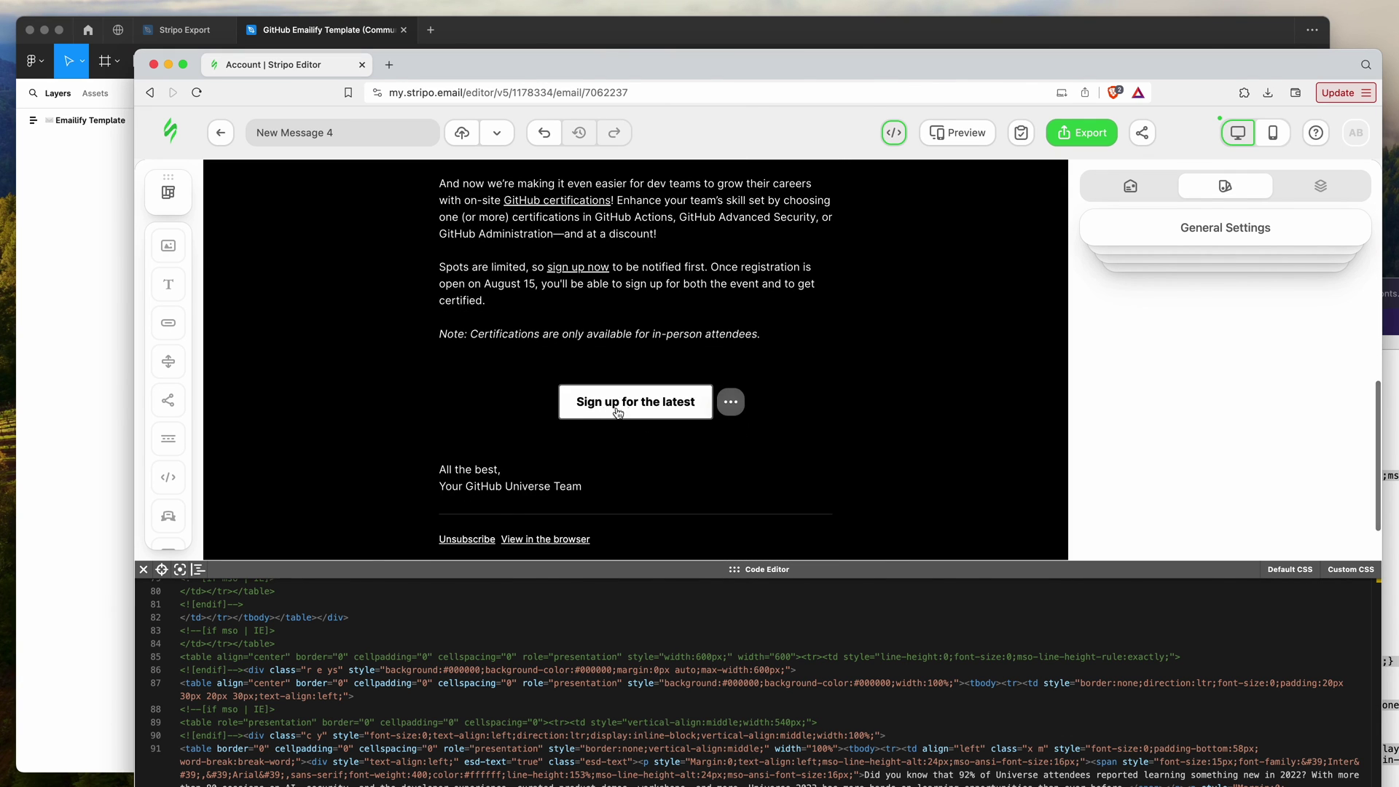
left_click(635, 410)
scroll(636, 408, "down", 1)
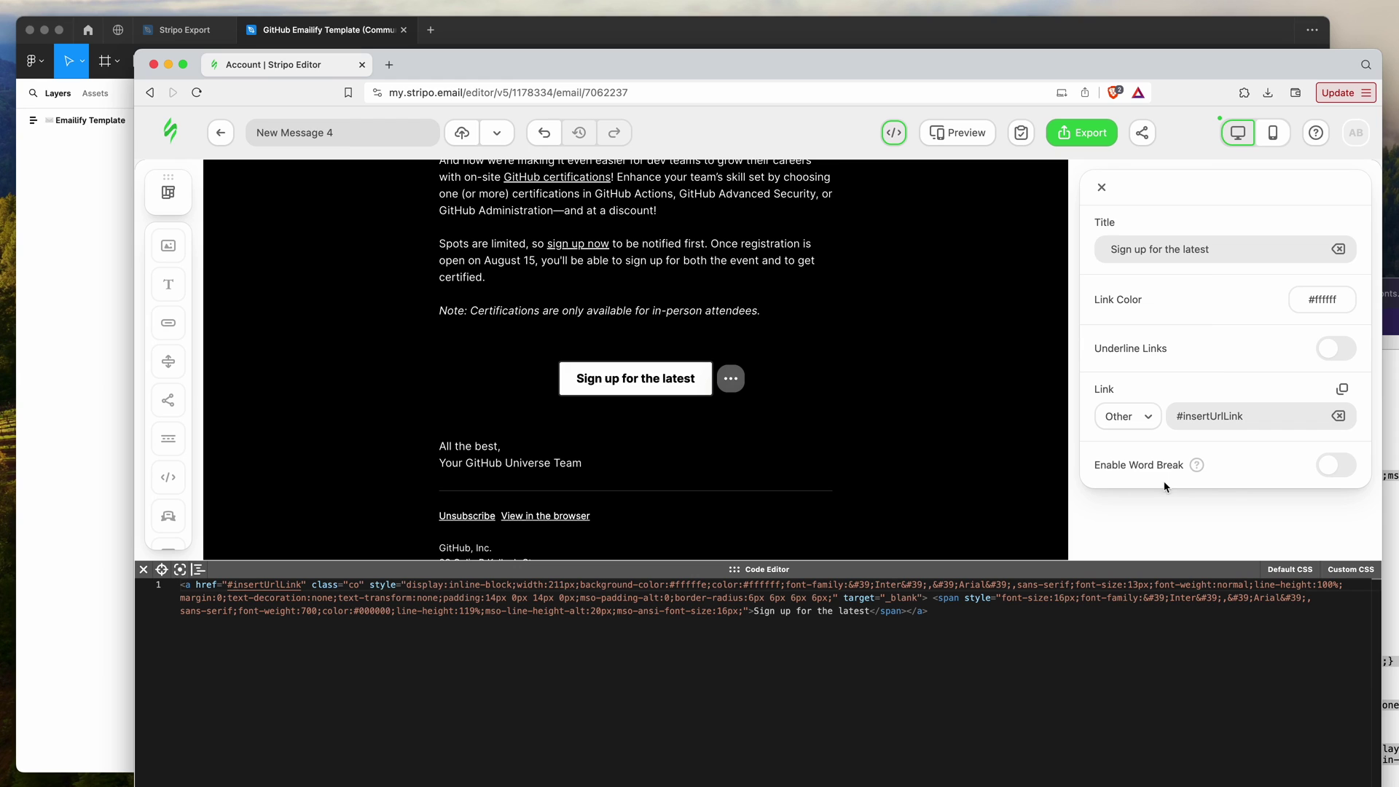
left_click_drag(1254, 418, 1106, 422)
type("https://gith")
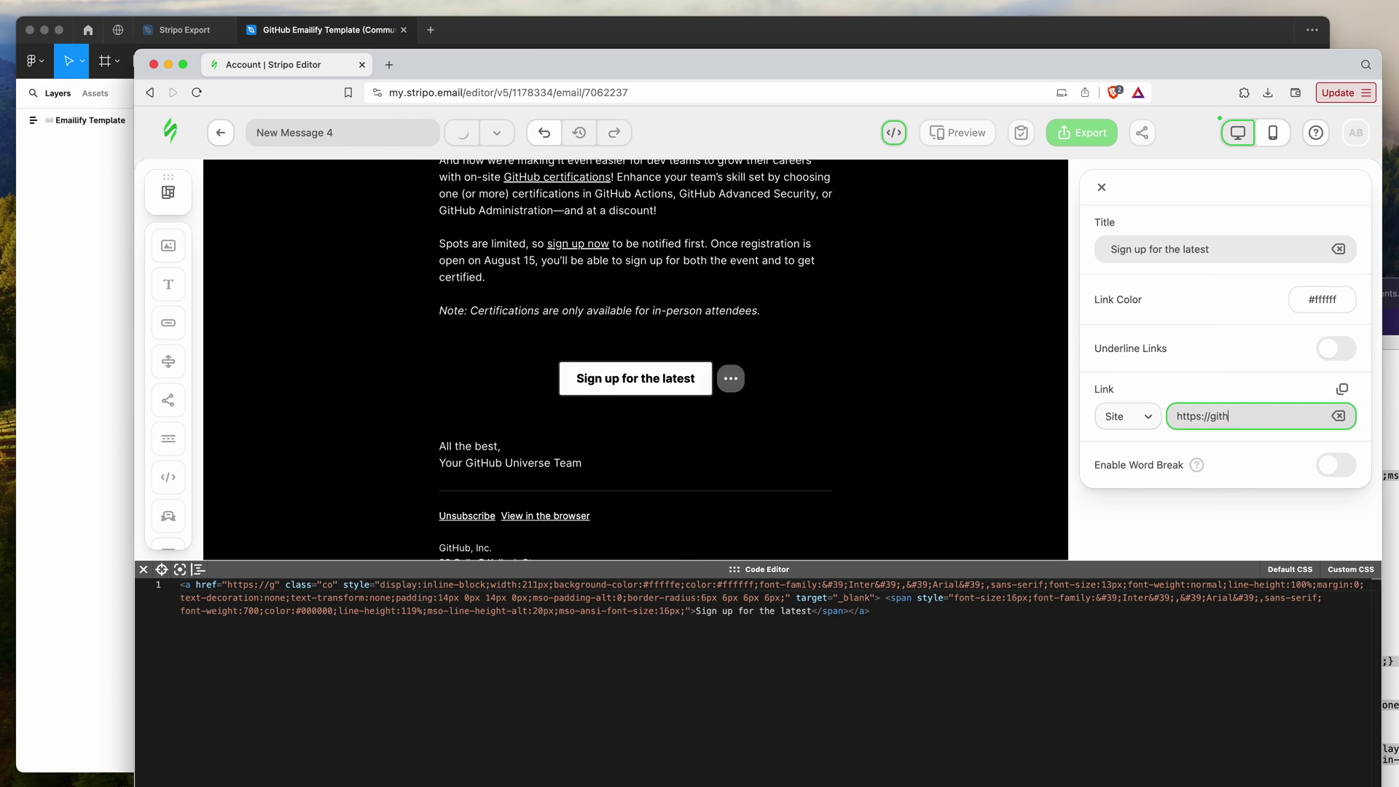
type("ub.com")
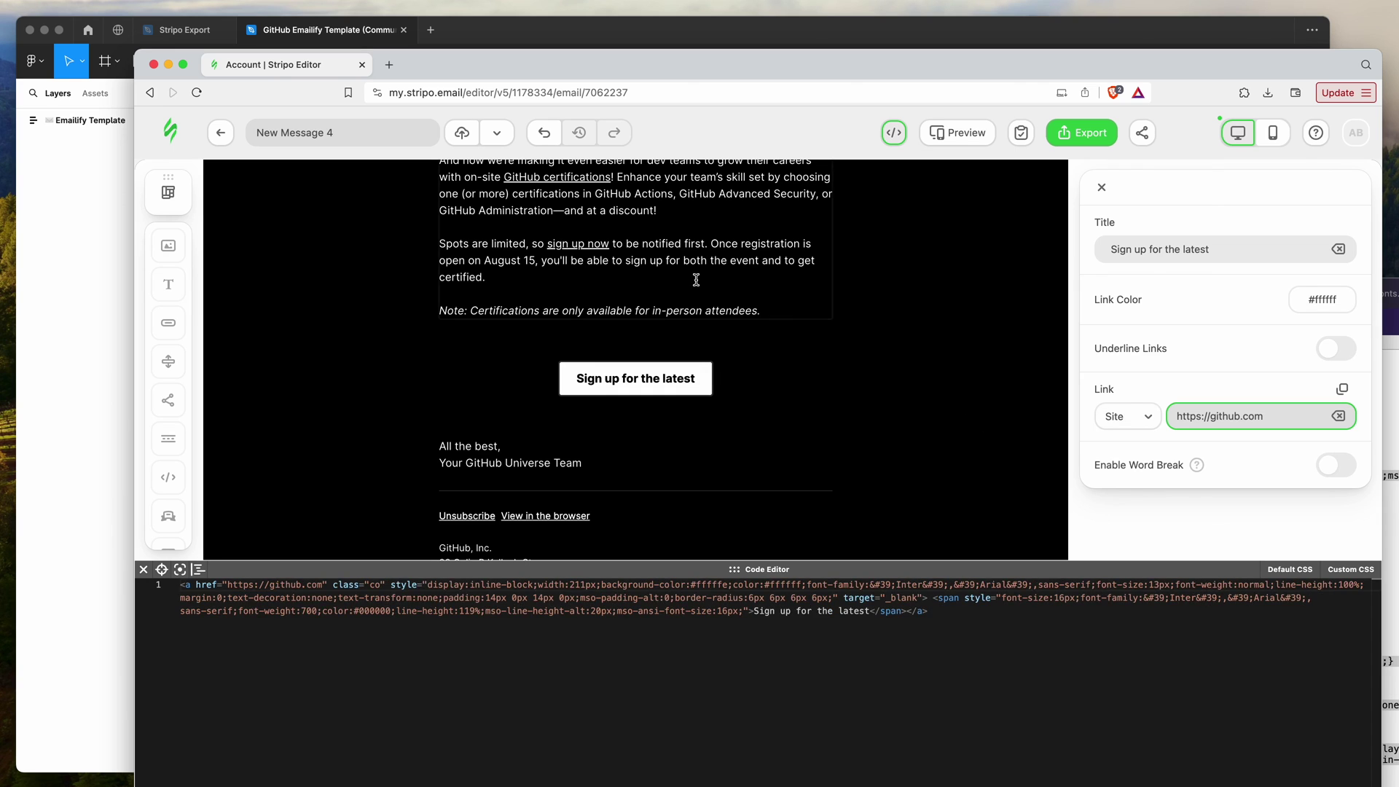
left_click(665, 378)
left_click(692, 378)
left_click(1186, 416)
key("super+a")
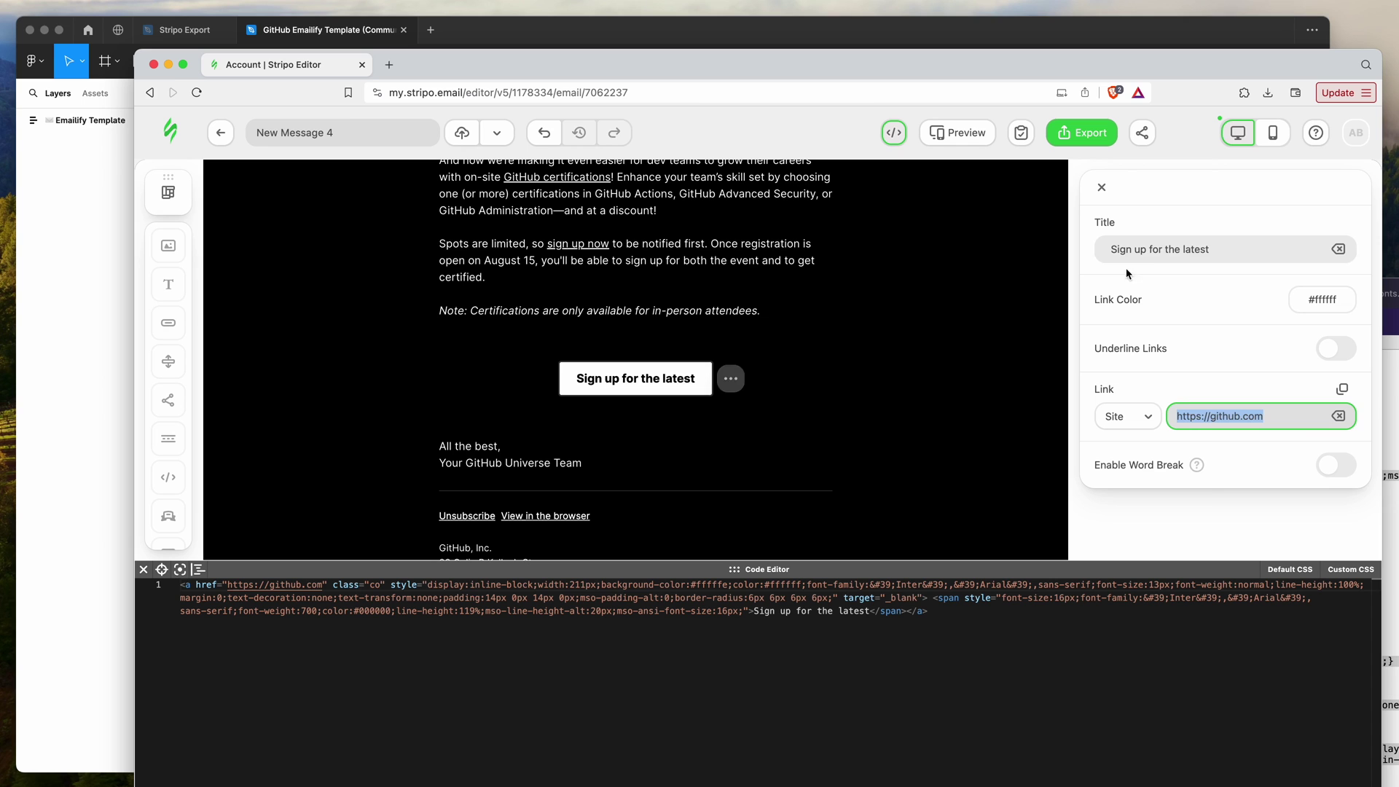
left_click(1152, 244)
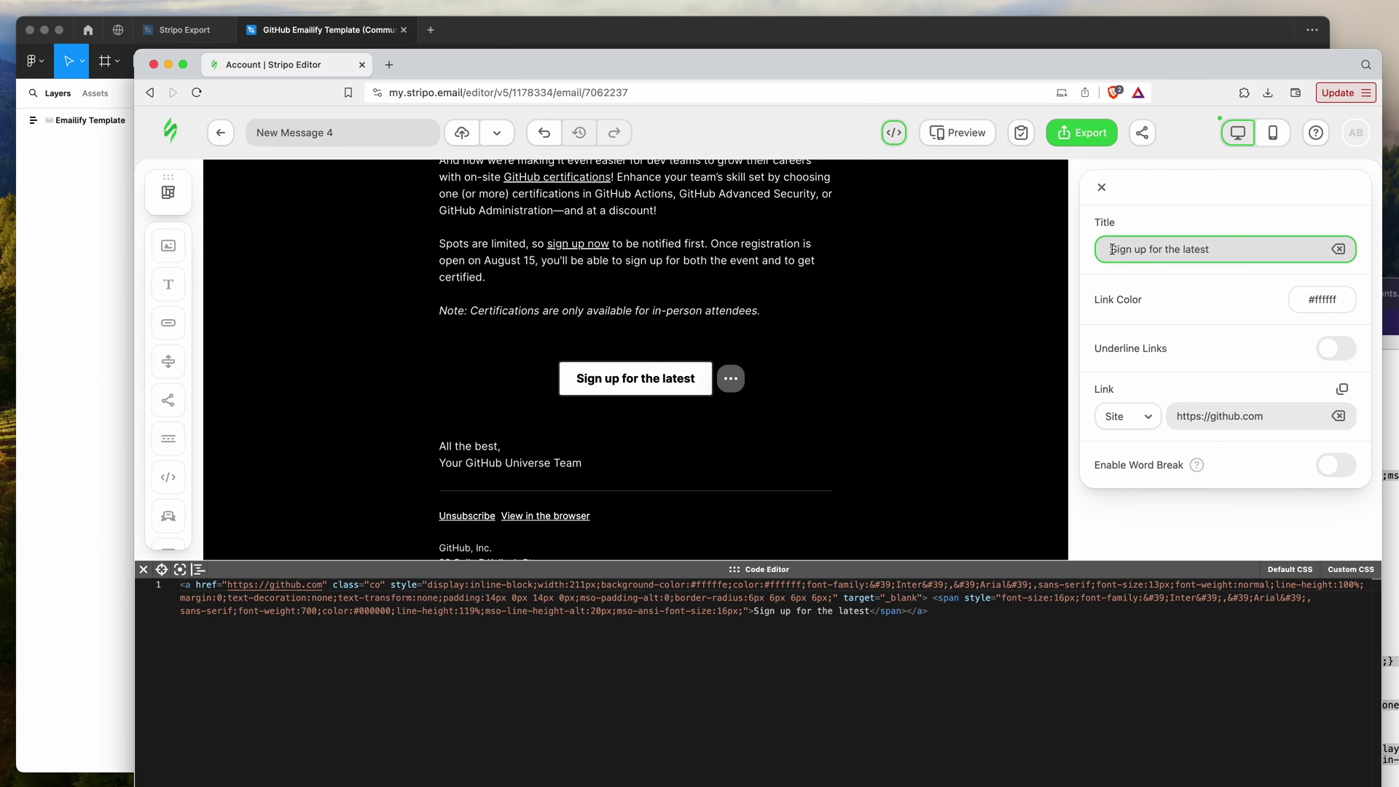
scroll(786, 381, "down", 2)
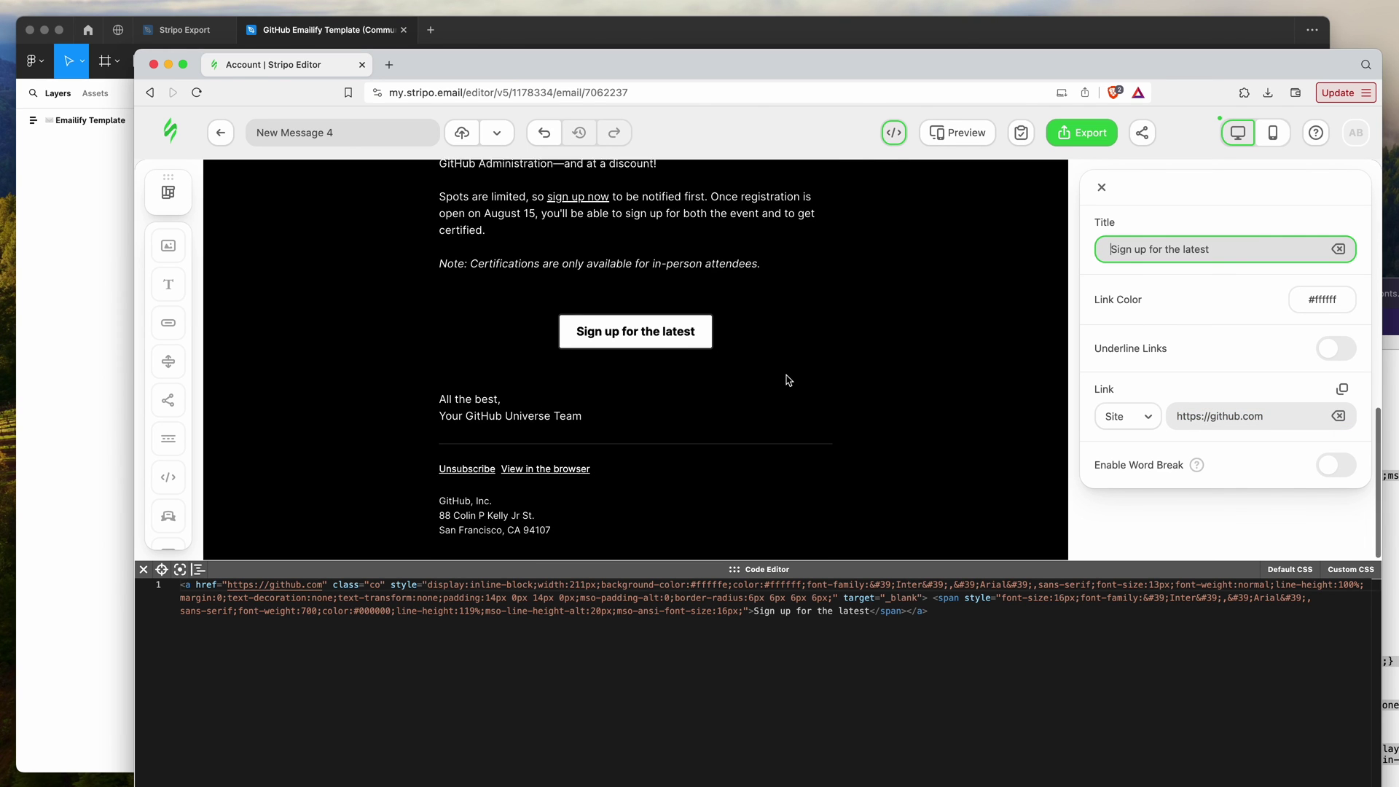
scroll(785, 380, "up", 10)
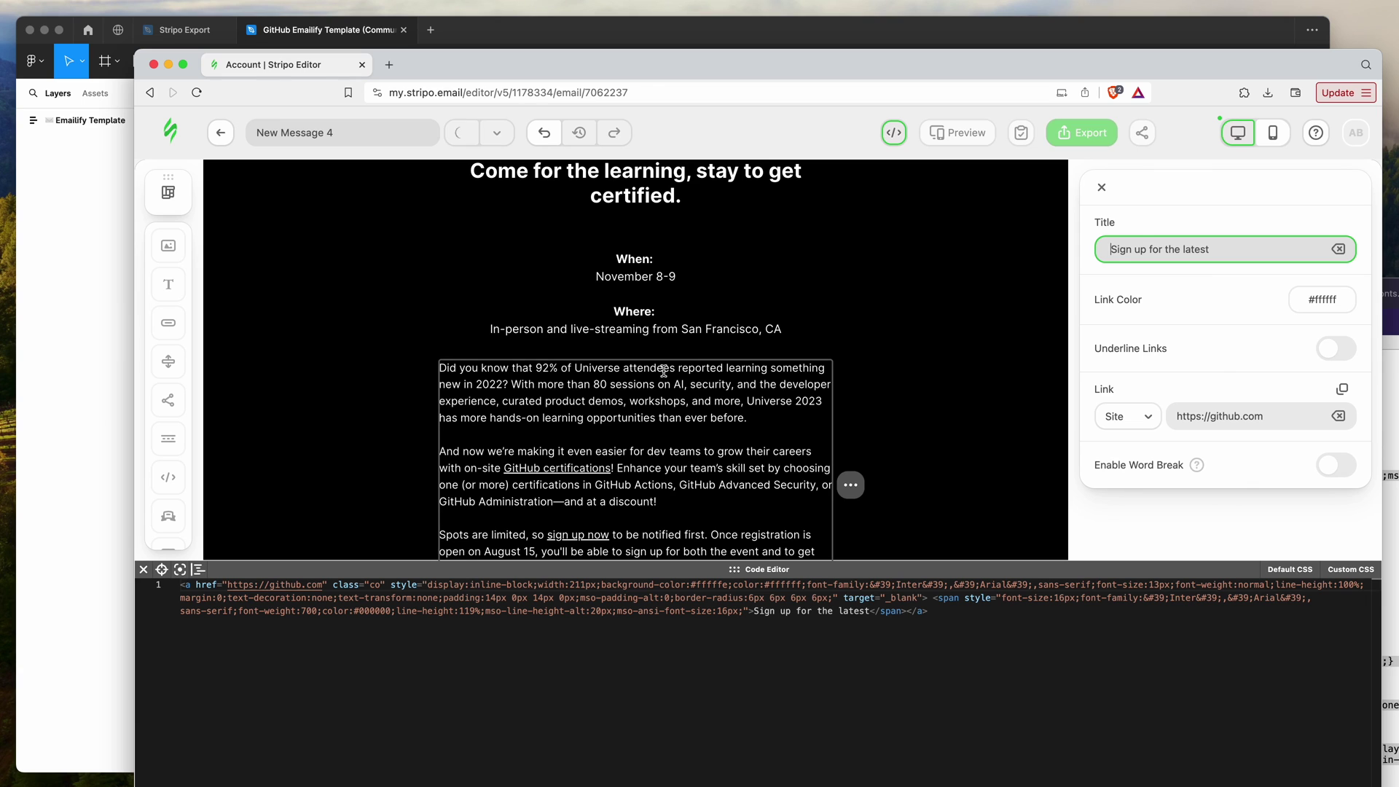
scroll(660, 368, "down", 4)
scroll(506, 373, "down", 3)
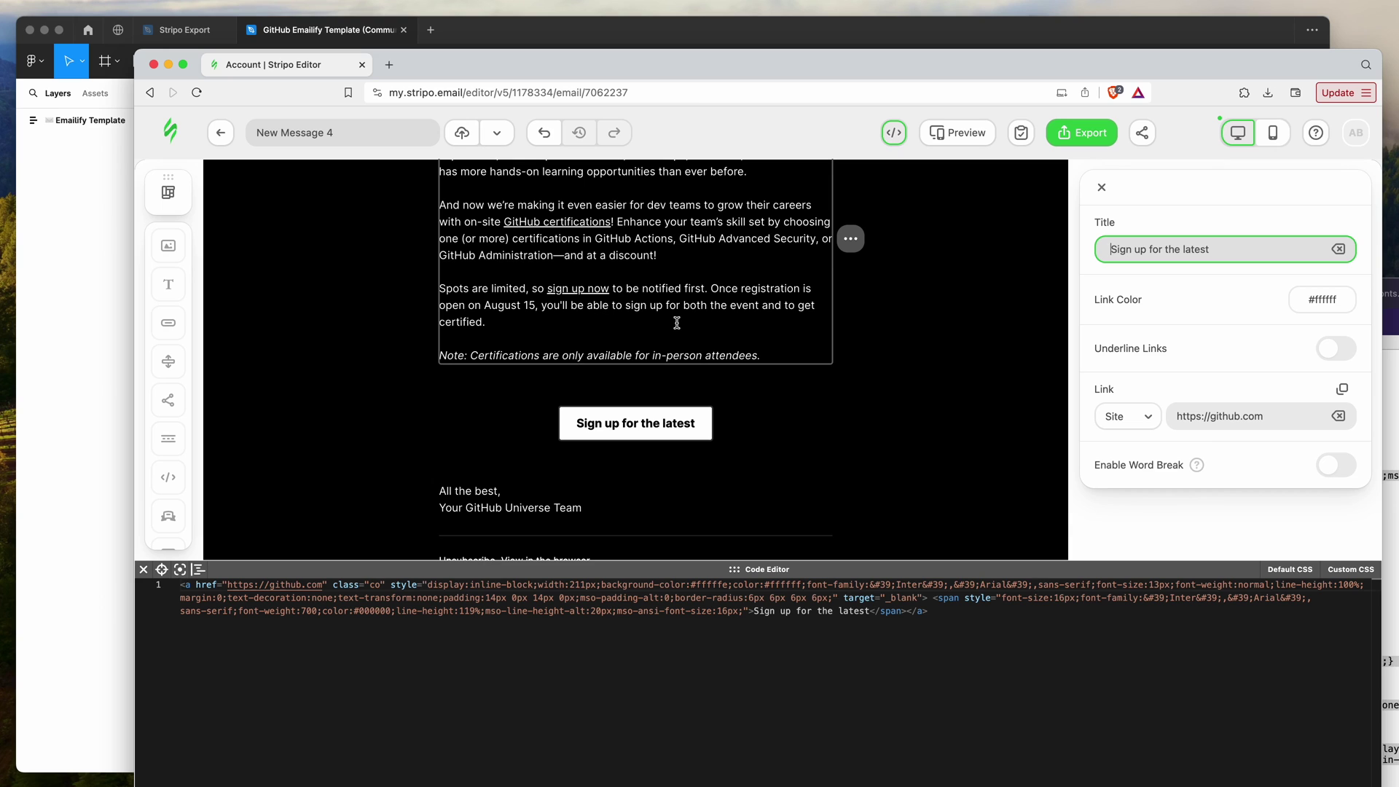
scroll(676, 323, "up", 1)
scroll(677, 322, "down", 1)
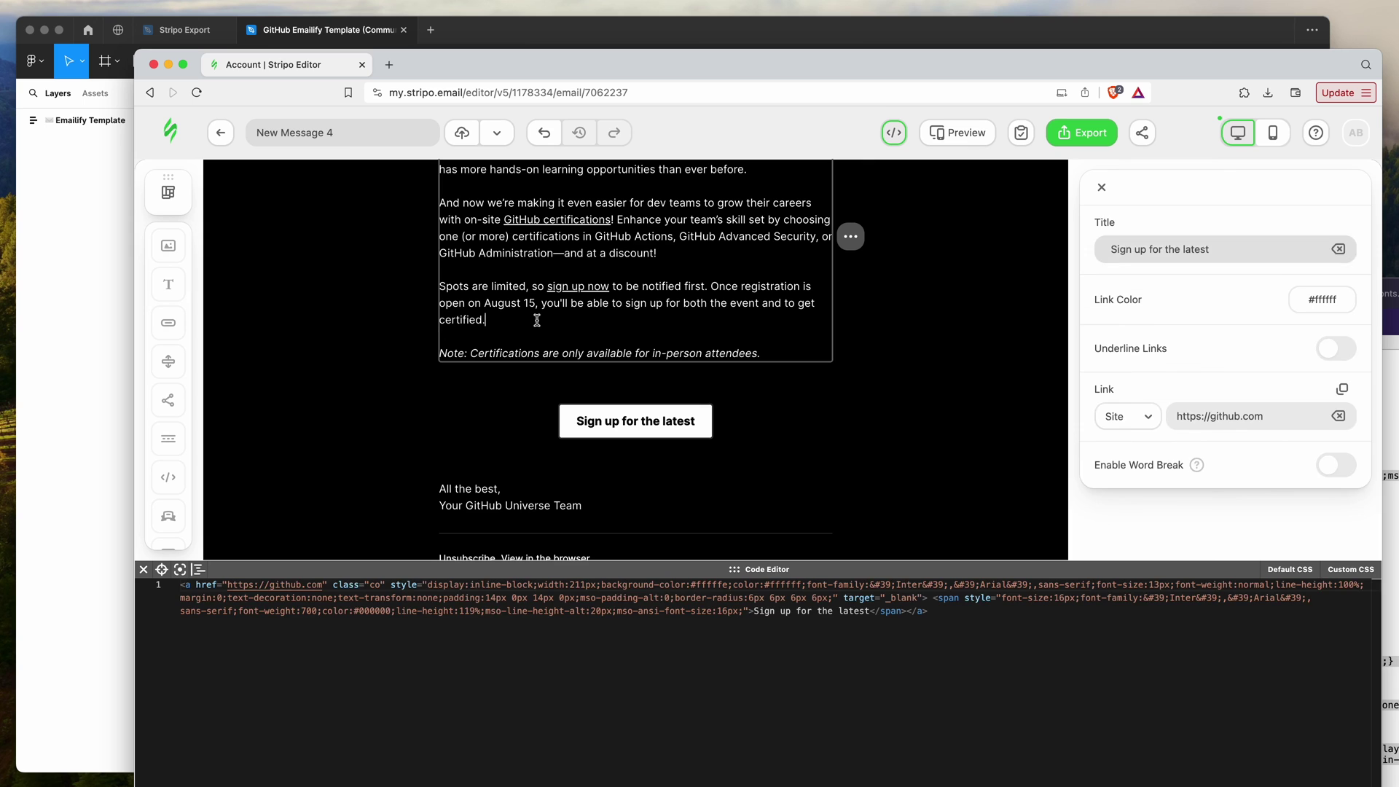